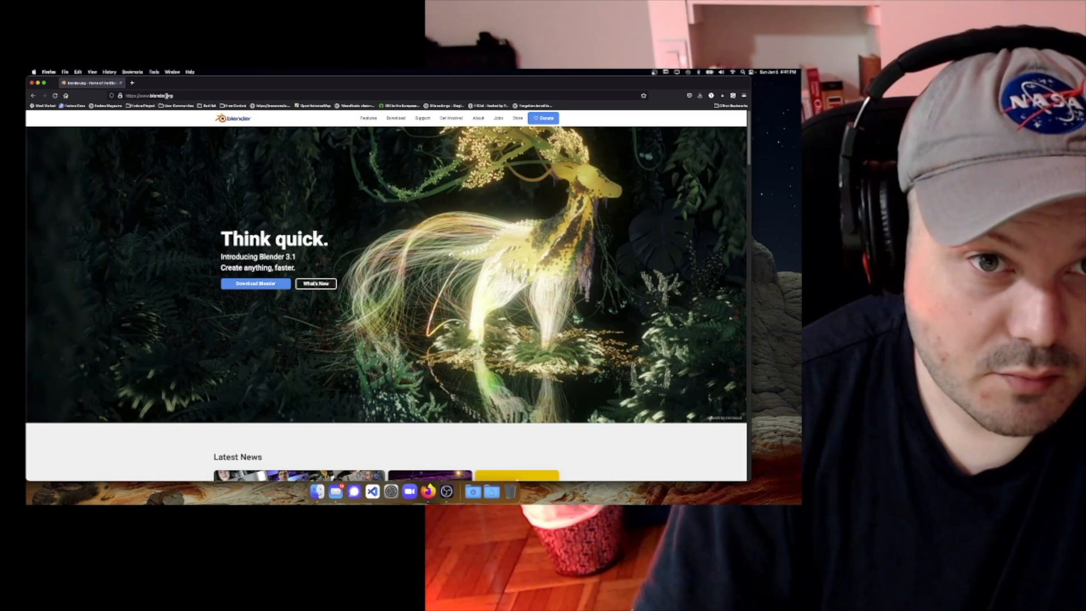
Open the download page of the blender.org website
{"action": "left_click", "coordinate": [185, 97]}
{"action": "left_click", "coordinate": [181, 273]}
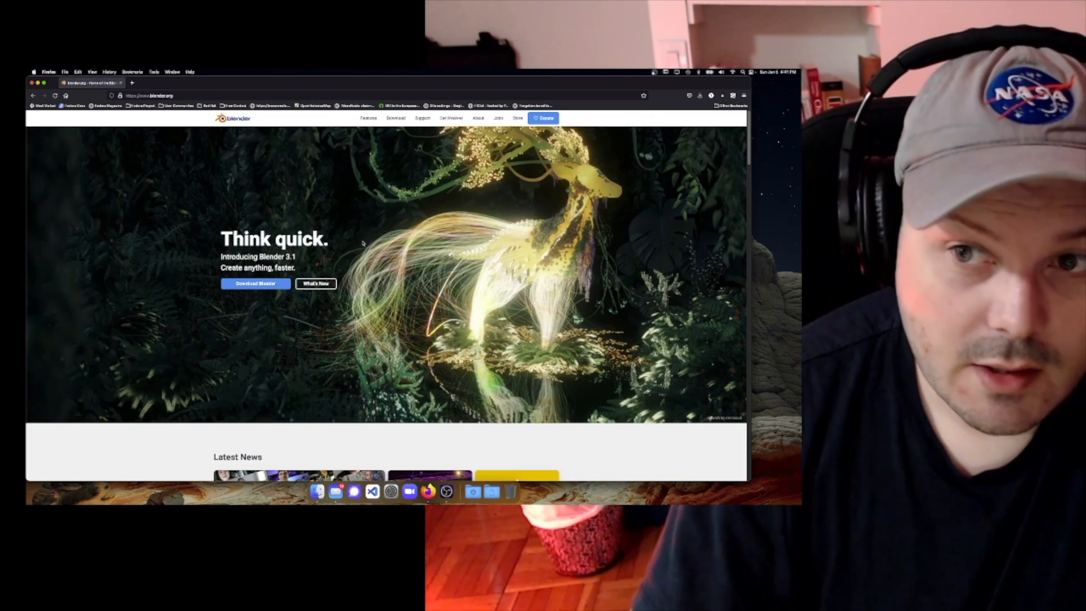
{"action": "left_click", "coordinate": [396, 119]}
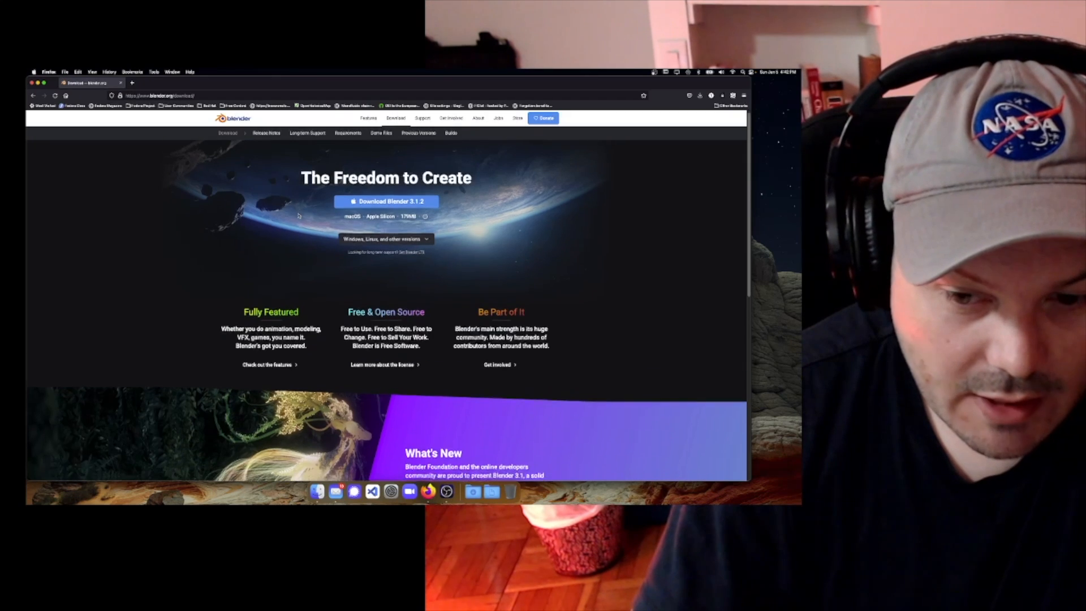
View the experimental daily builds for macOS and return to the main download page
{"action": "scroll", "coordinate": [299, 216], "scroll_direction": "down", "scroll_amount": 5}
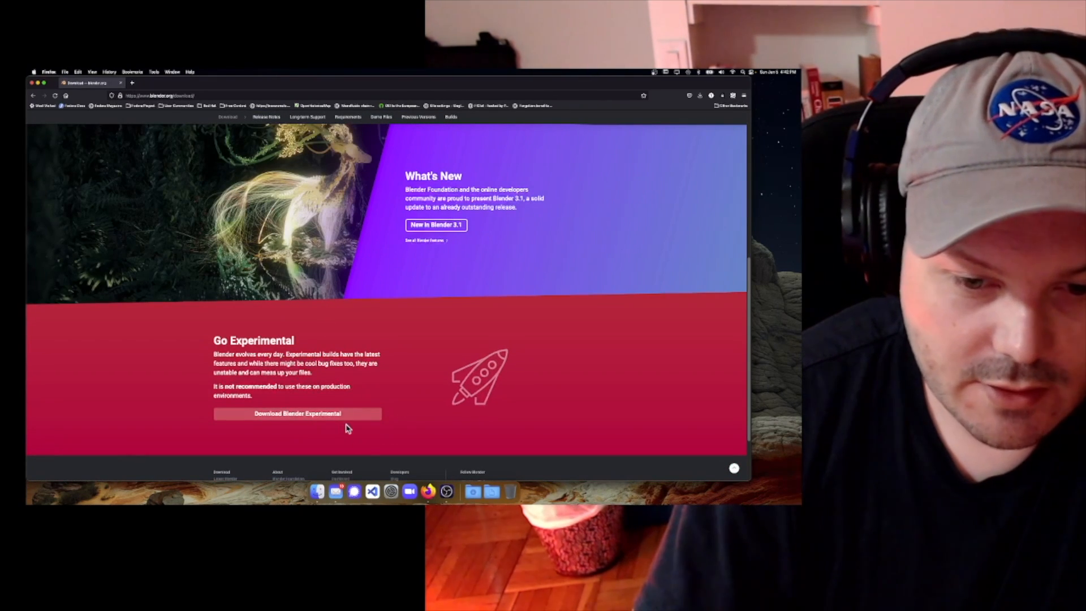
{"action": "left_click", "coordinate": [326, 413]}
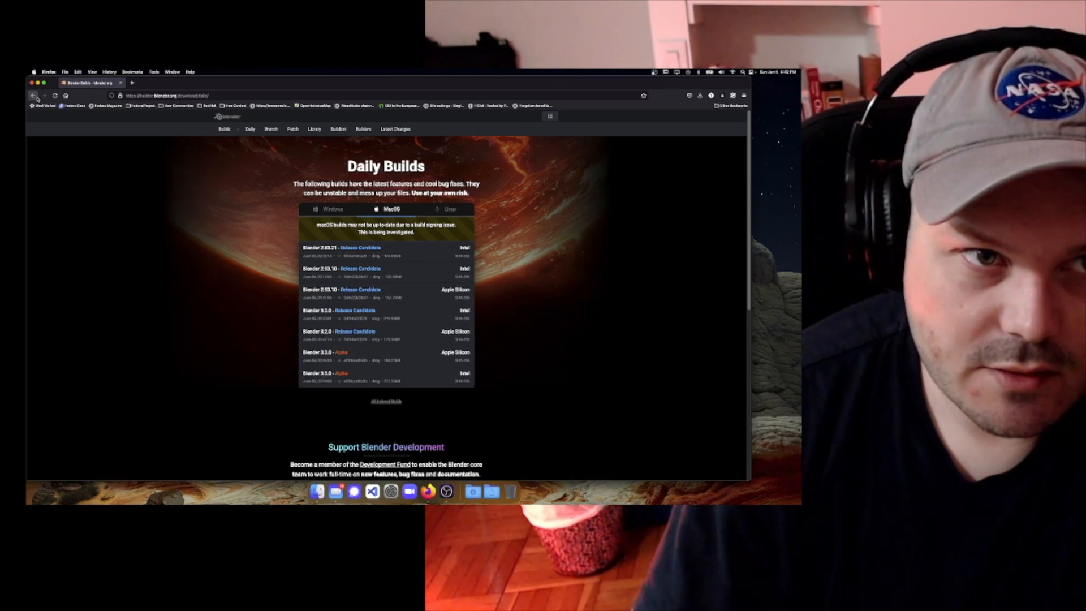
{"action": "left_click", "coordinate": [34, 97]}
{"action": "scroll", "coordinate": [386, 227], "scroll_direction": "up", "scroll_amount": 5}
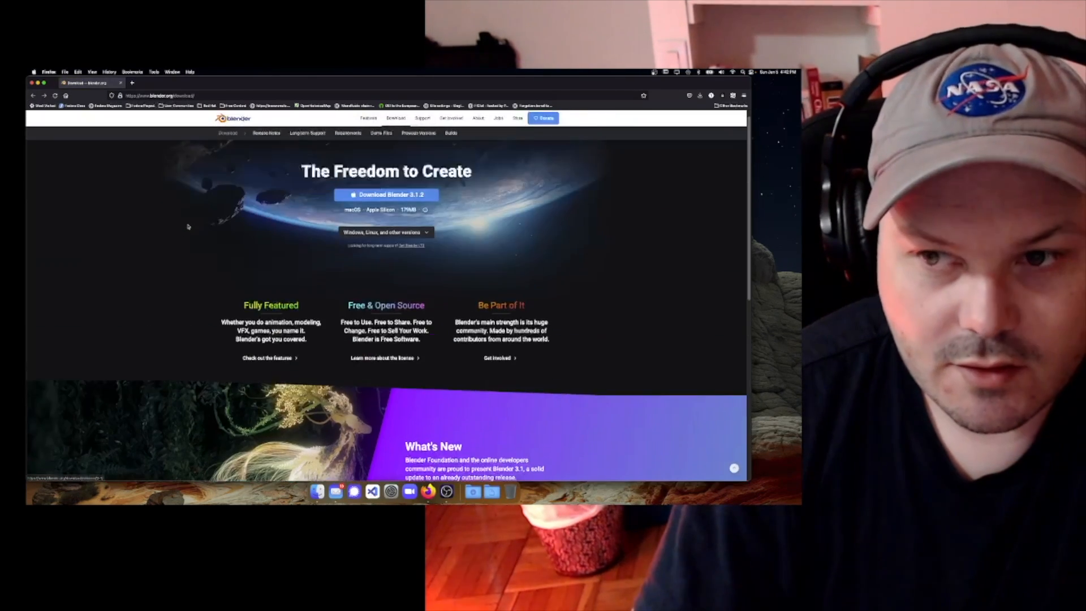
Download Blender 3.1.2 for macOS Apple Silicon from the download page
{"action": "left_click", "coordinate": [386, 205]}
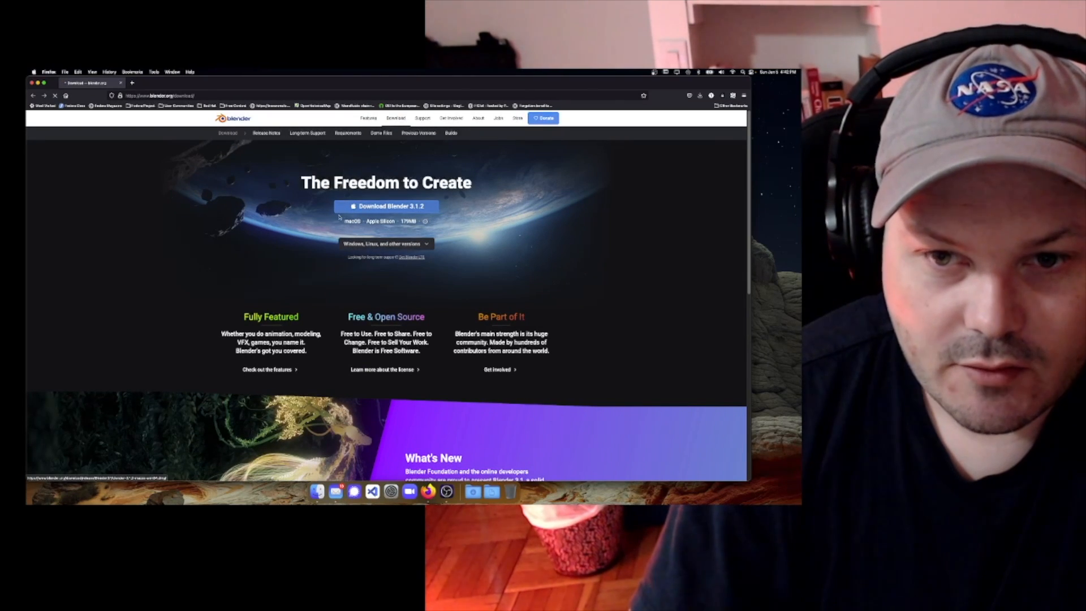
{"action": "scroll", "coordinate": [258, 358], "scroll_direction": "down", "scroll_amount": 4}
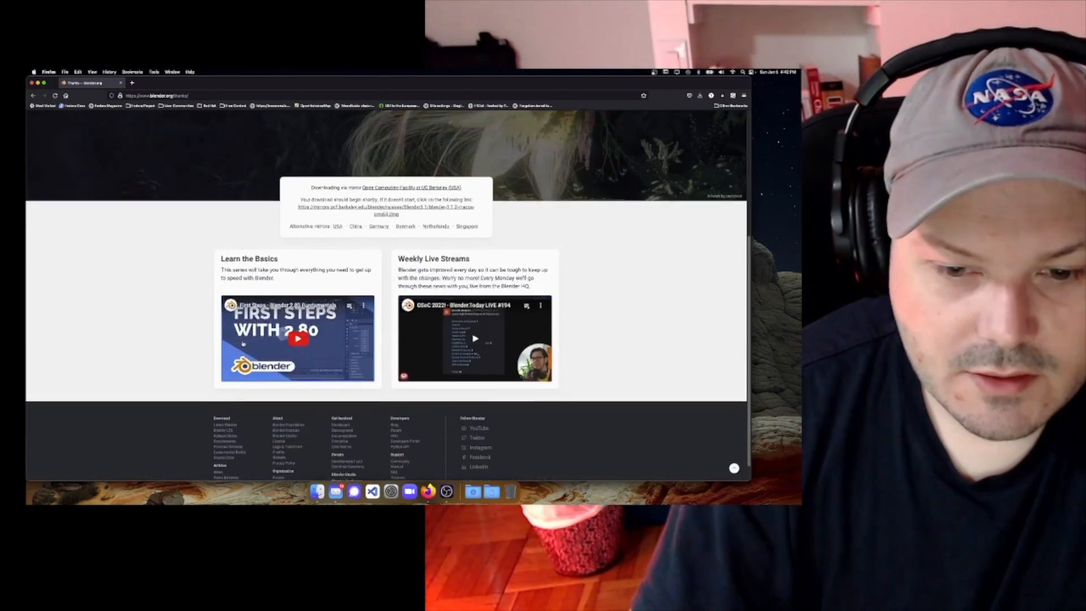
{"action": "scroll", "coordinate": [229, 340], "scroll_direction": "up", "scroll_amount": 2}
{"action": "scroll", "coordinate": [356, 317], "scroll_direction": "up", "scroll_amount": 1}
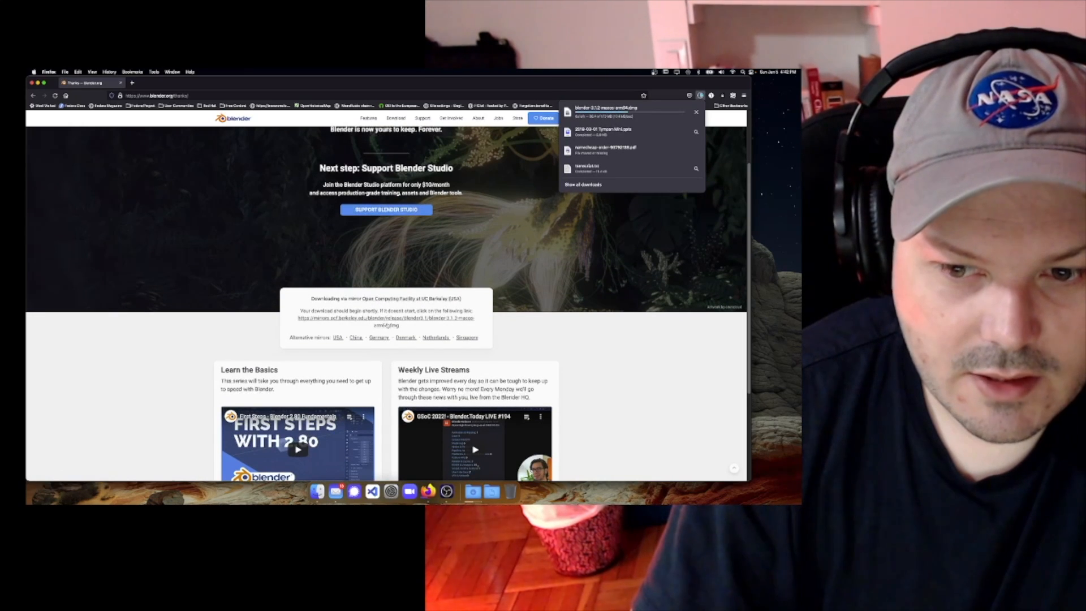
{"action": "left_click", "coordinate": [440, 88]}
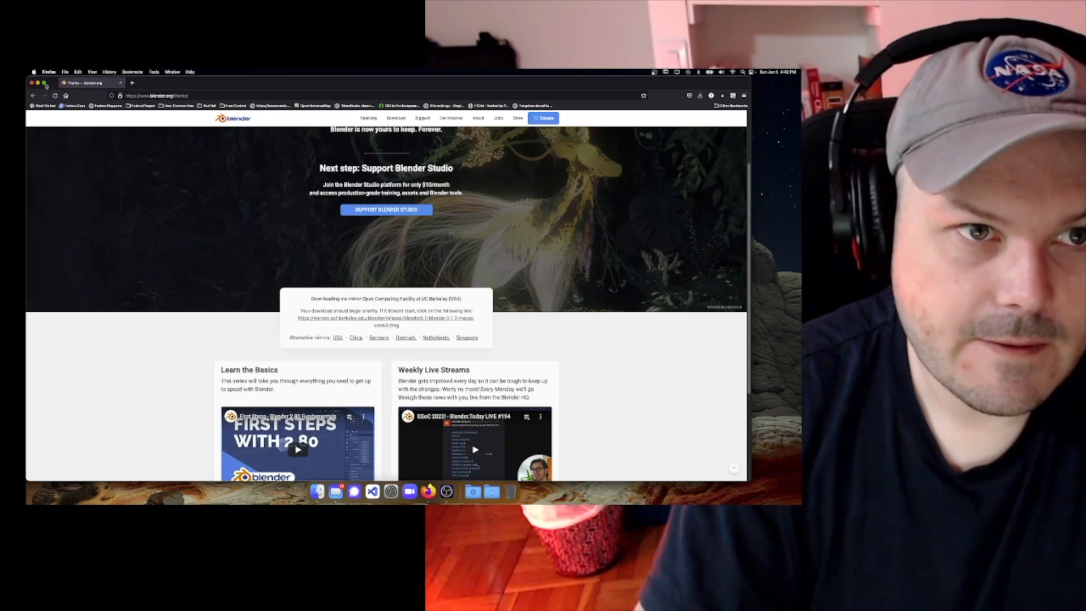
Minimise the open browser and OBS windows and launch Blender with a new General file
{"action": "left_click", "coordinate": [37, 83]}
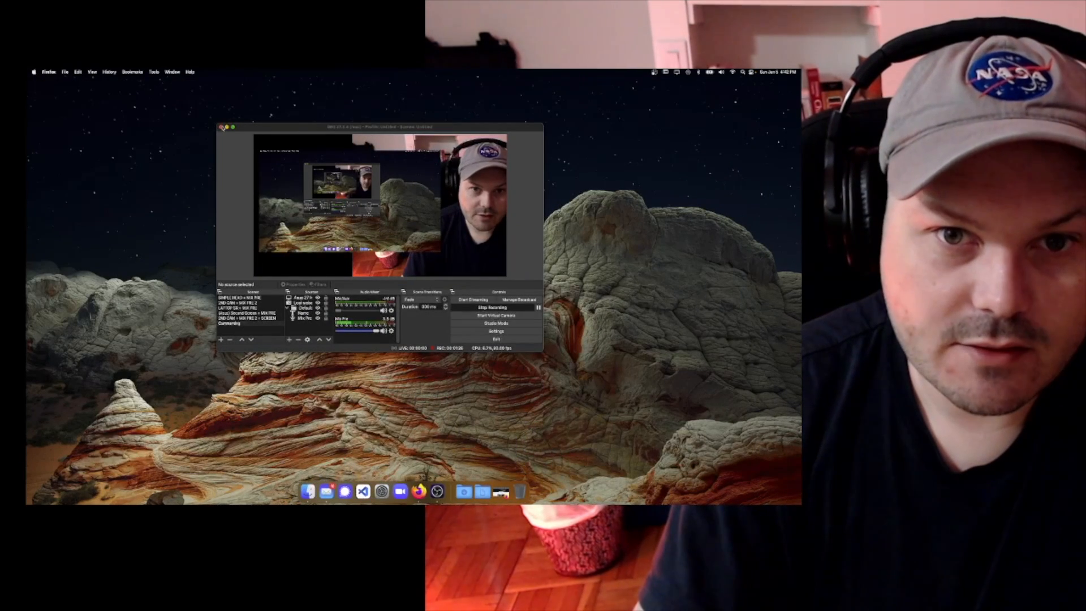
{"action": "left_click", "coordinate": [228, 127]}
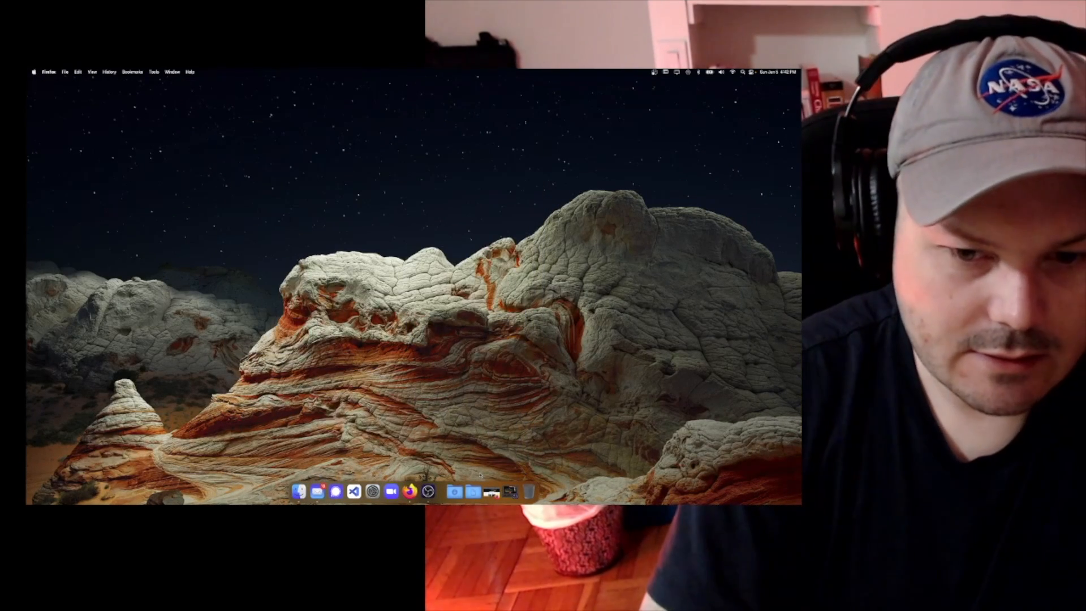
{"action": "key", "text": "super+space"}
{"action": "type", "text": "bl"}
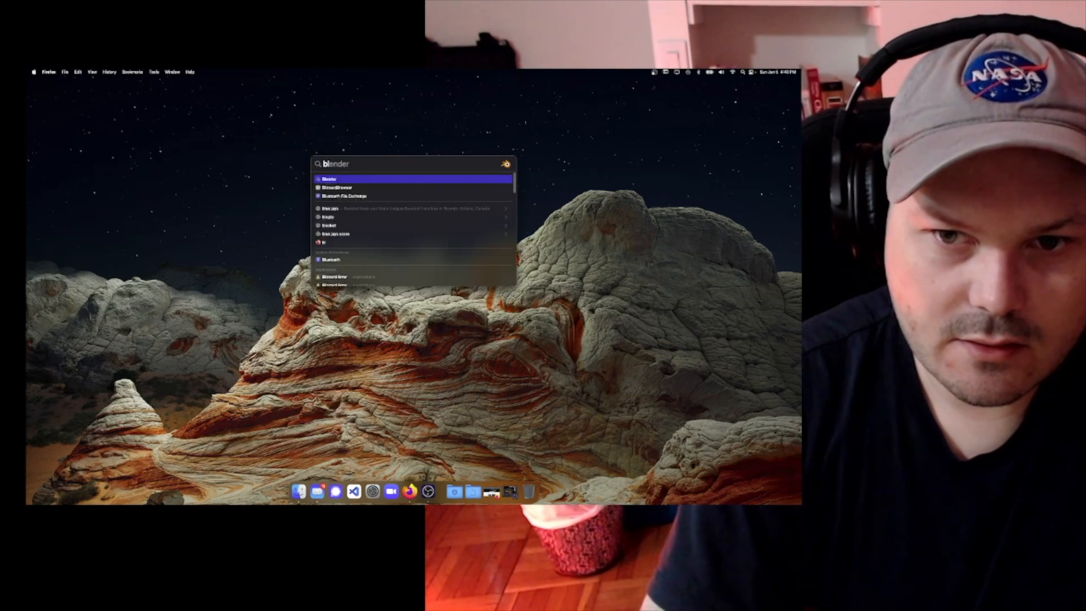
{"action": "key", "text": "Return"}
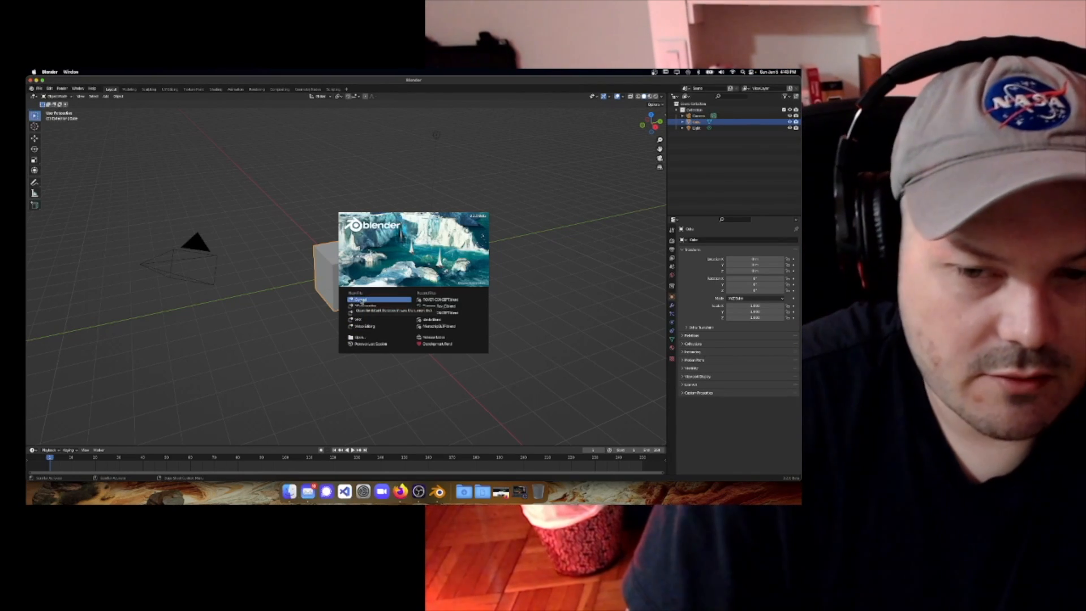
{"action": "left_click", "coordinate": [361, 300]}
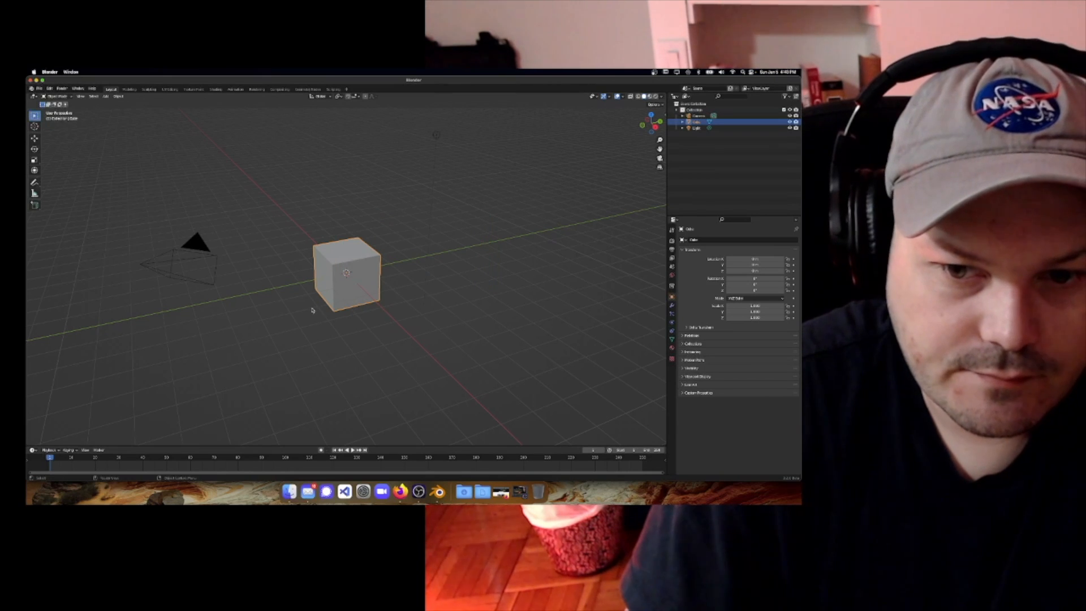
Delete the default cube from the scene
{"action": "middle_click_drag", "start_coordinate": [312, 310], "coordinate": [340, 313]}
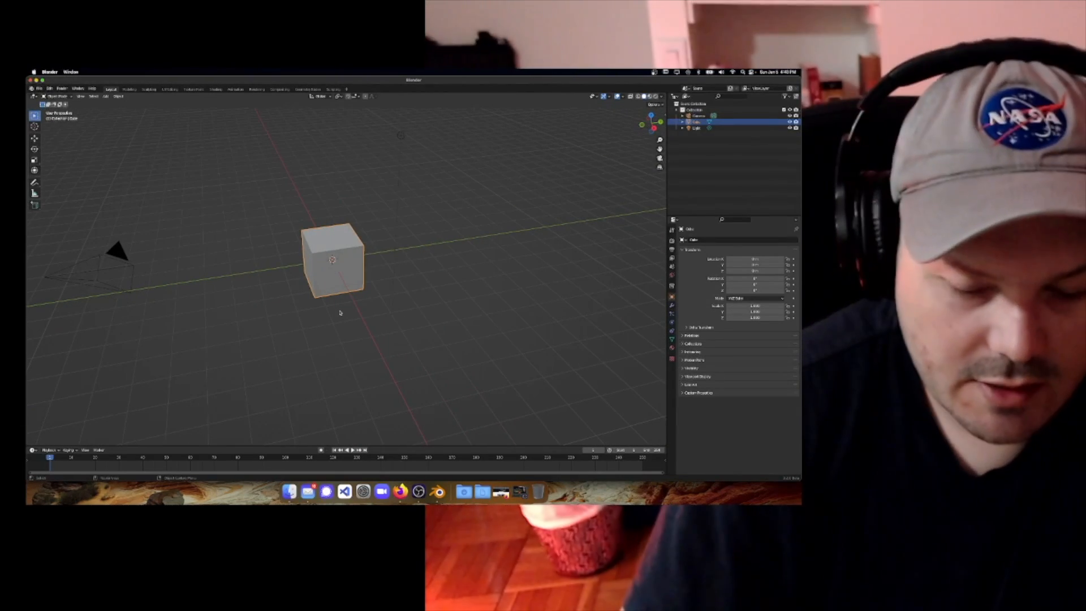
{"action": "key", "text": "Delete"}
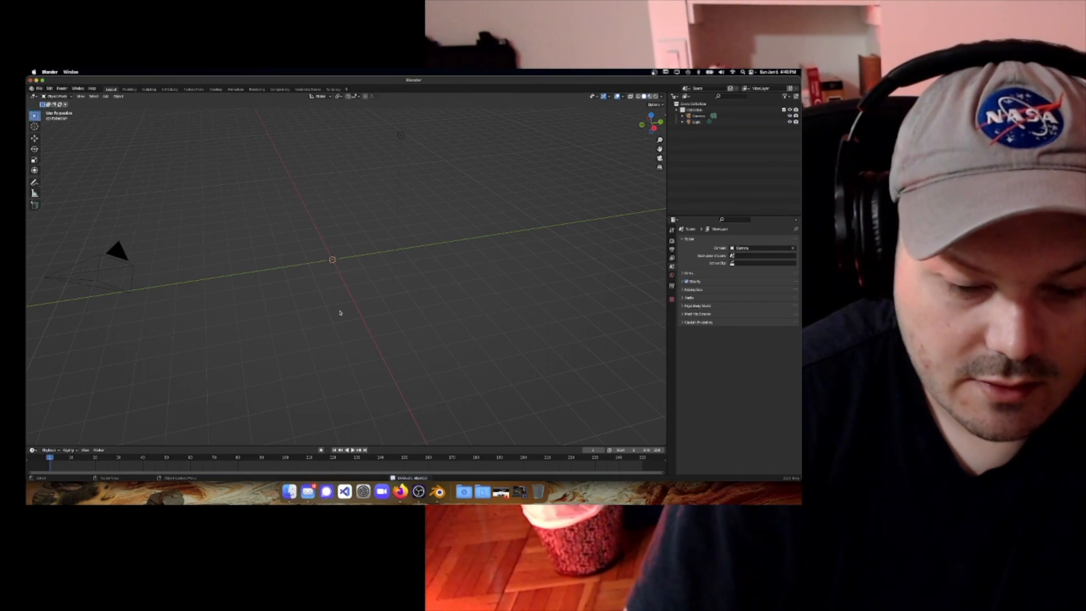
{"action": "key", "text": "super+z"}
{"action": "key", "text": "x"}
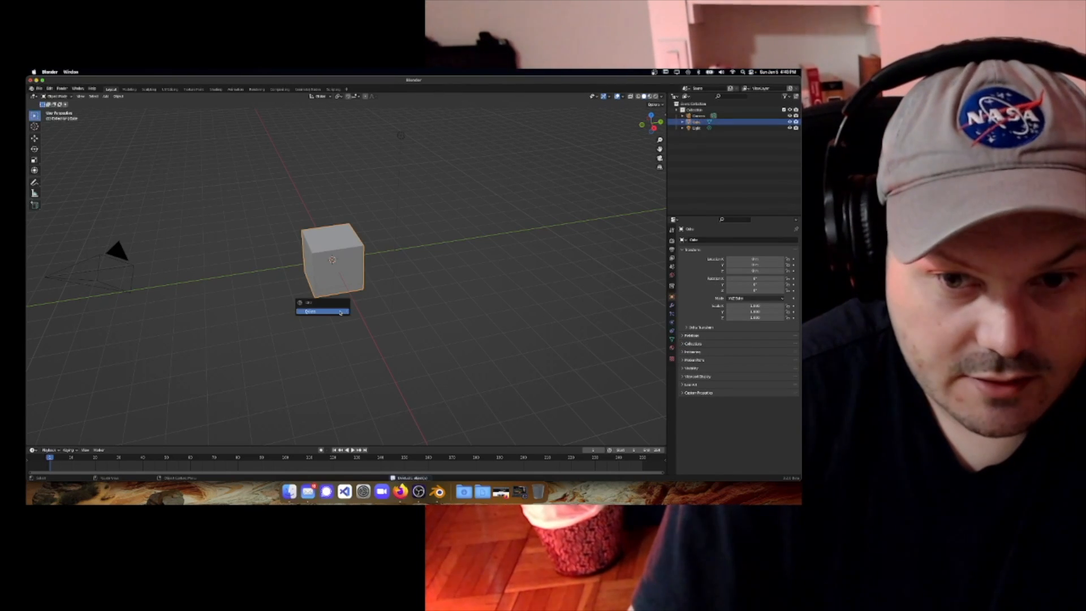
{"action": "left_click", "coordinate": [340, 312]}
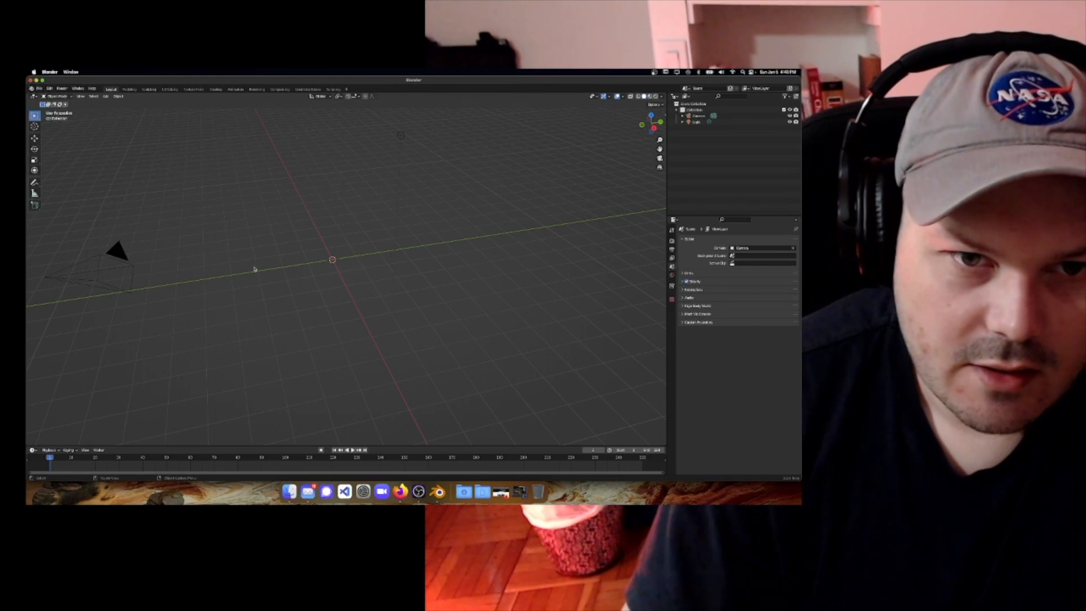
Make the timeline area slightly taller beneath the 3D viewport
{"action": "middle_click_drag", "start_coordinate": [212, 272], "coordinate": [237, 270]}
{"action": "mouse_move", "coordinate": [316, 281]}
{"action": "middle_mouse_down"}
{"action": "mouse_move", "coordinate": [257, 281]}
{"action": "mouse_move", "coordinate": [238, 317]}
{"action": "mouse_move", "coordinate": [281, 315]}
{"action": "mouse_move", "coordinate": [283, 299]}
{"action": "mouse_move", "coordinate": [245, 306]}
{"action": "mouse_move", "coordinate": [271, 287]}
{"action": "mouse_move", "coordinate": [306, 287]}
{"action": "middle_mouse_up"}
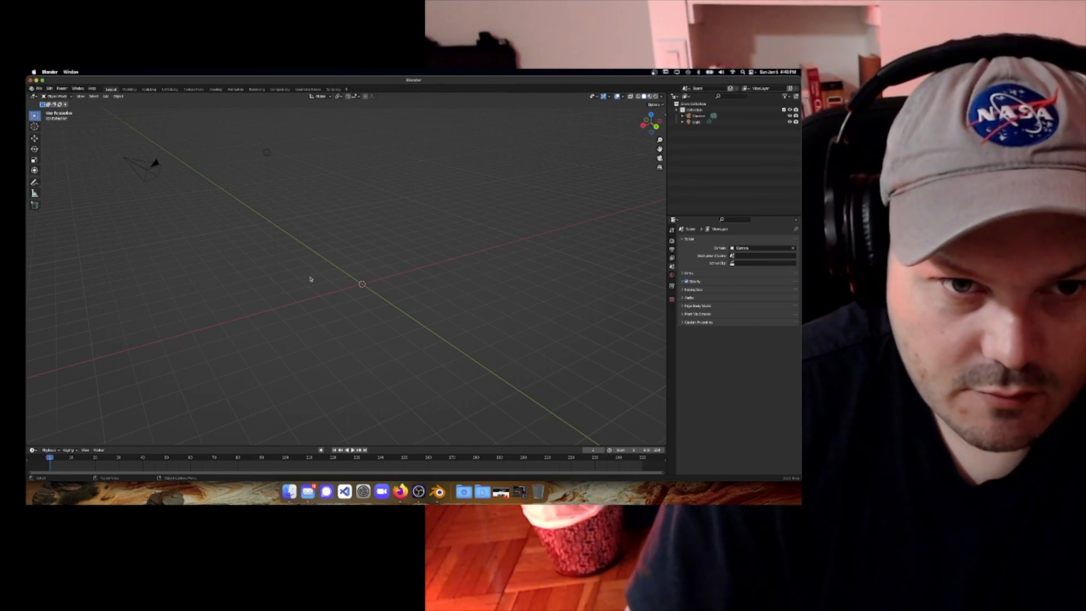
{"action": "middle_click_drag", "start_coordinate": [310, 279], "coordinate": [395, 291]}
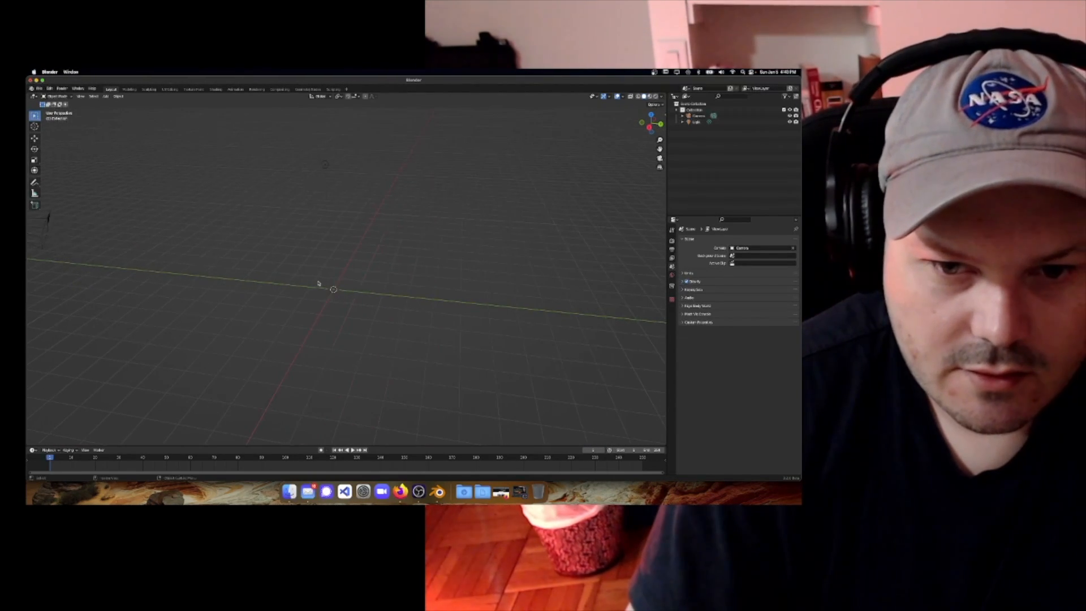
{"action": "mouse_move", "coordinate": [318, 283]}
{"action": "middle_mouse_down"}
{"action": "mouse_move", "coordinate": [405, 288]}
{"action": "mouse_move", "coordinate": [339, 288]}
{"action": "mouse_move", "coordinate": [441, 275]}
{"action": "mouse_move", "coordinate": [331, 269]}
{"action": "middle_mouse_up"}
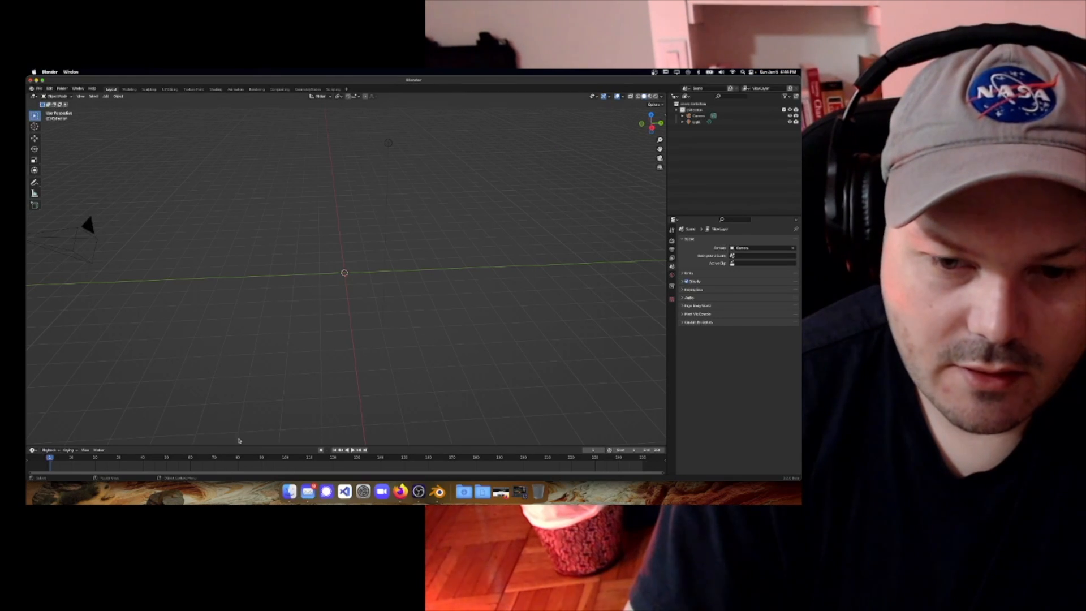
{"action": "mouse_move", "coordinate": [239, 444]}
{"action": "left_mouse_down"}
{"action": "mouse_move", "coordinate": [240, 364]}
{"action": "mouse_move", "coordinate": [249, 431]}
{"action": "left_mouse_up"}
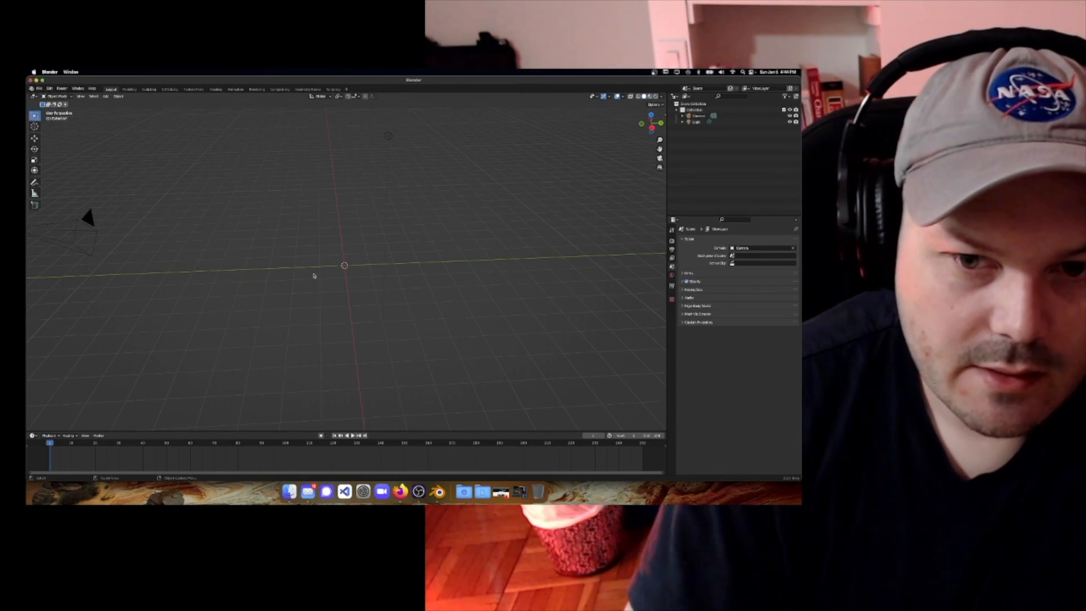
{"action": "key", "text": "shift+a"}
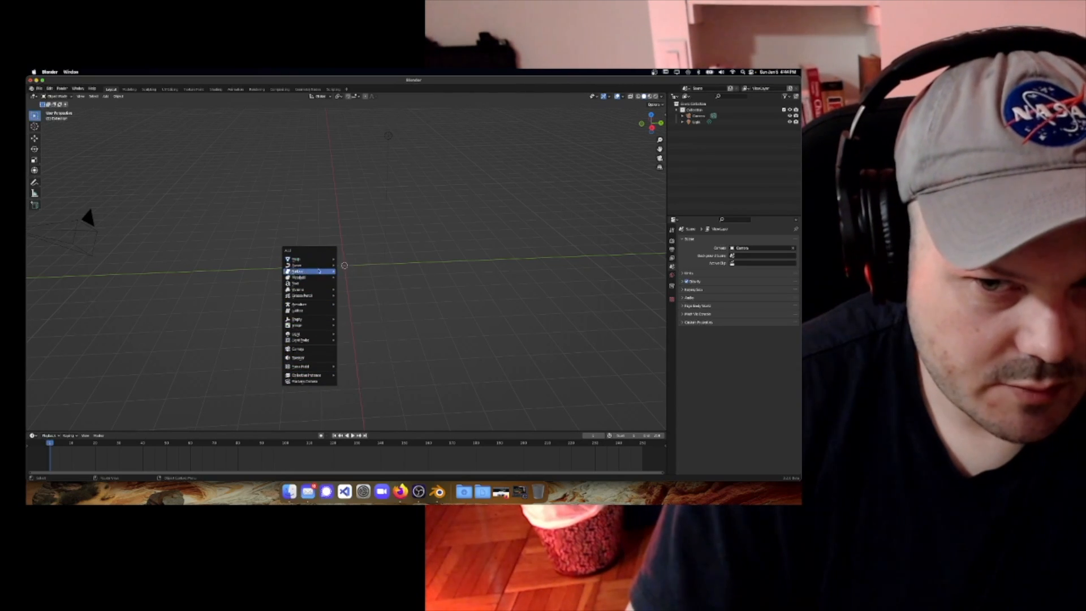
{"action": "key", "text": "Escape"}
{"action": "key", "text": "shift+a"}
{"action": "mouse_move", "coordinate": [327, 250]}
{"action": "key", "text": "Escape"}
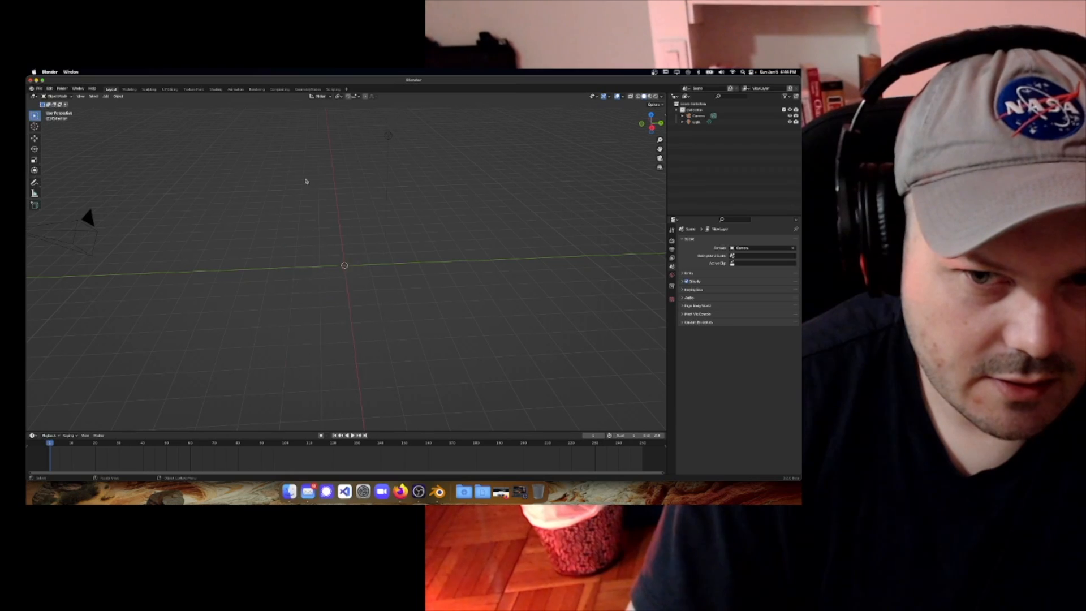
Add a UV sphere mesh at the scene origin
{"action": "key", "text": "shift+a"}
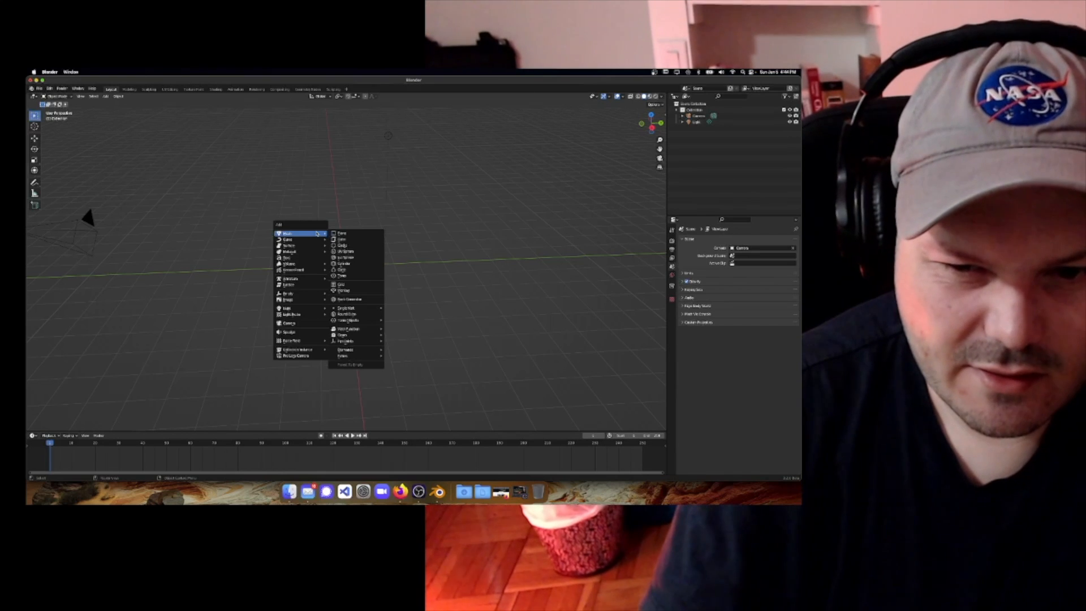
{"action": "left_click", "coordinate": [332, 251]}
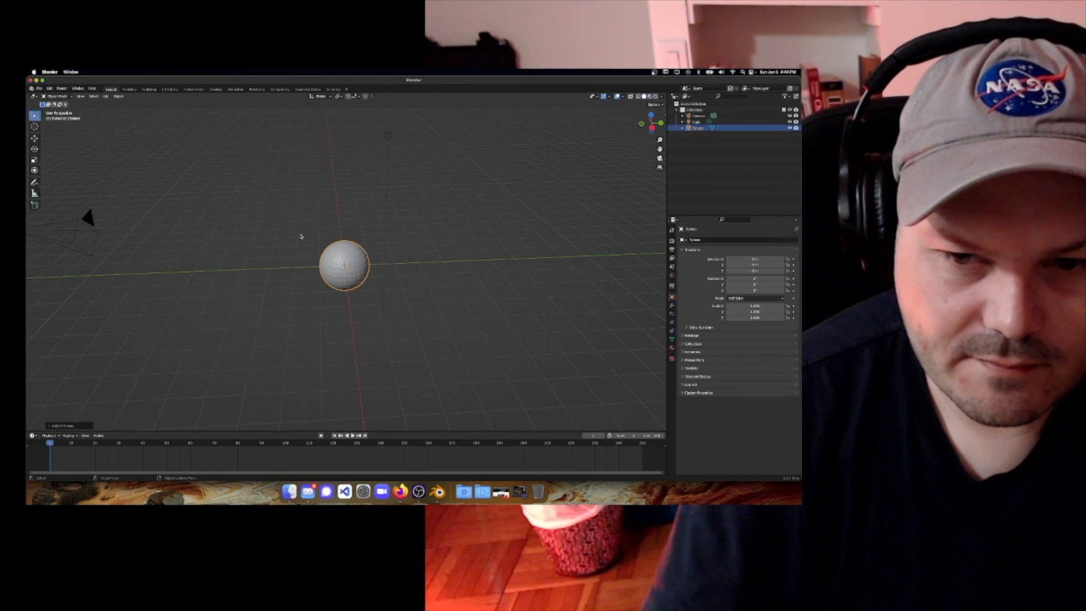
Try moving the UV sphere freely along the ground to several positions, cancelling each move
{"action": "middle_click_drag", "start_coordinate": [301, 236], "coordinate": [342, 266]}
{"action": "scroll", "coordinate": [389, 262], "scroll_direction": "up", "scroll_amount": 2}
{"action": "scroll", "coordinate": [343, 266], "scroll_direction": "down", "scroll_amount": 3}
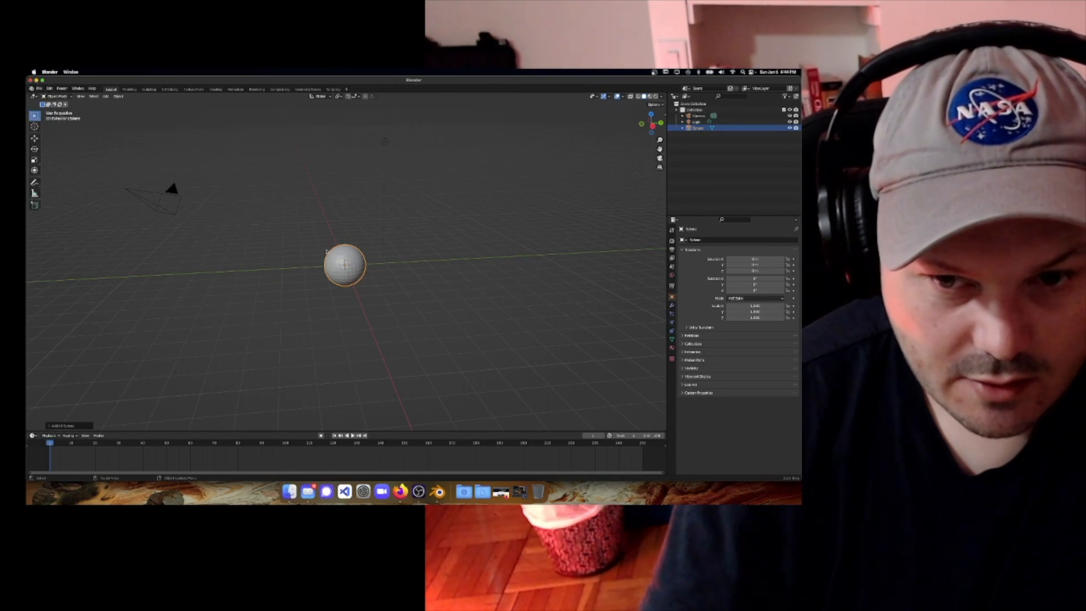
{"action": "key", "text": "g"}
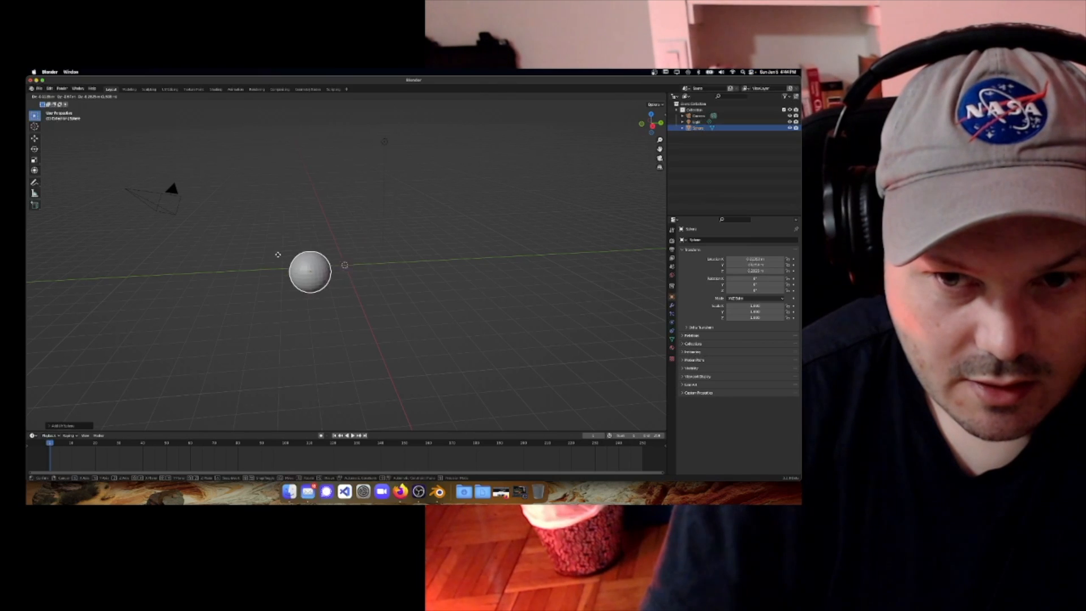
{"action": "key", "text": "Escape"}
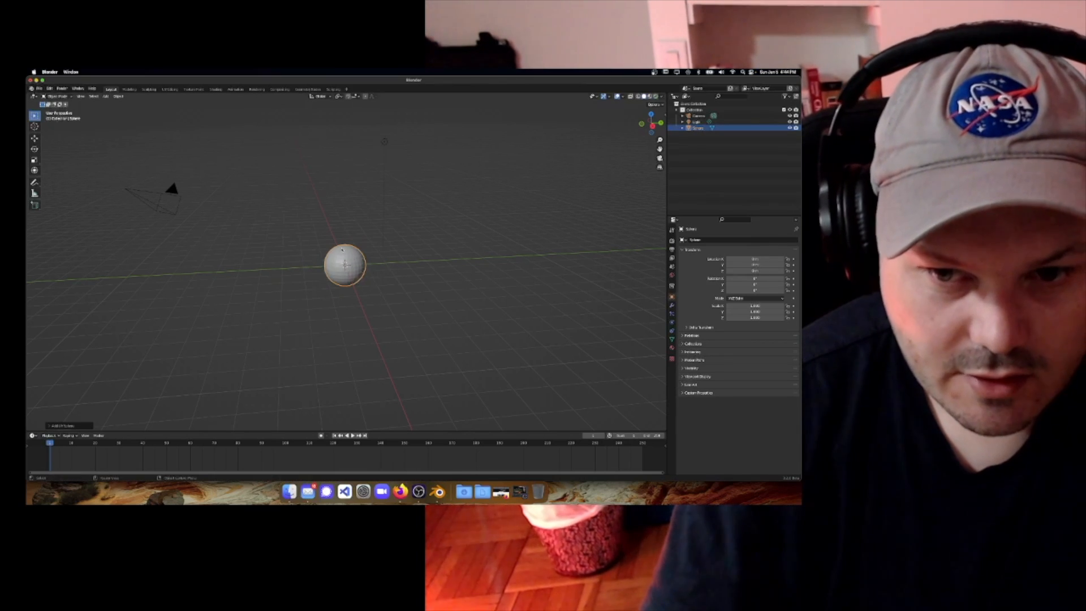
{"action": "key", "text": "g"}
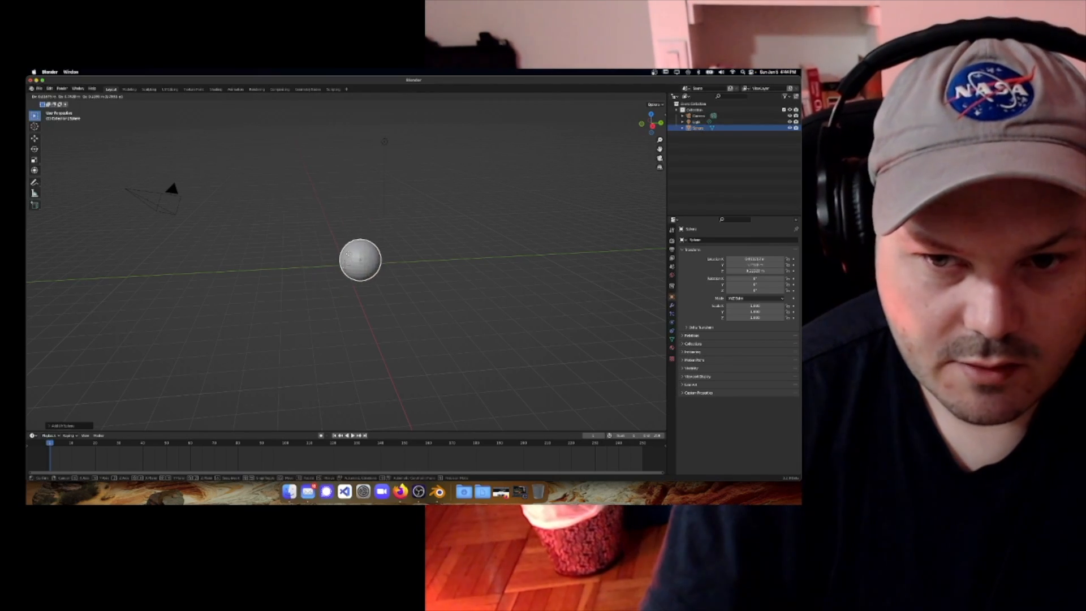
{"action": "key", "text": "Escape"}
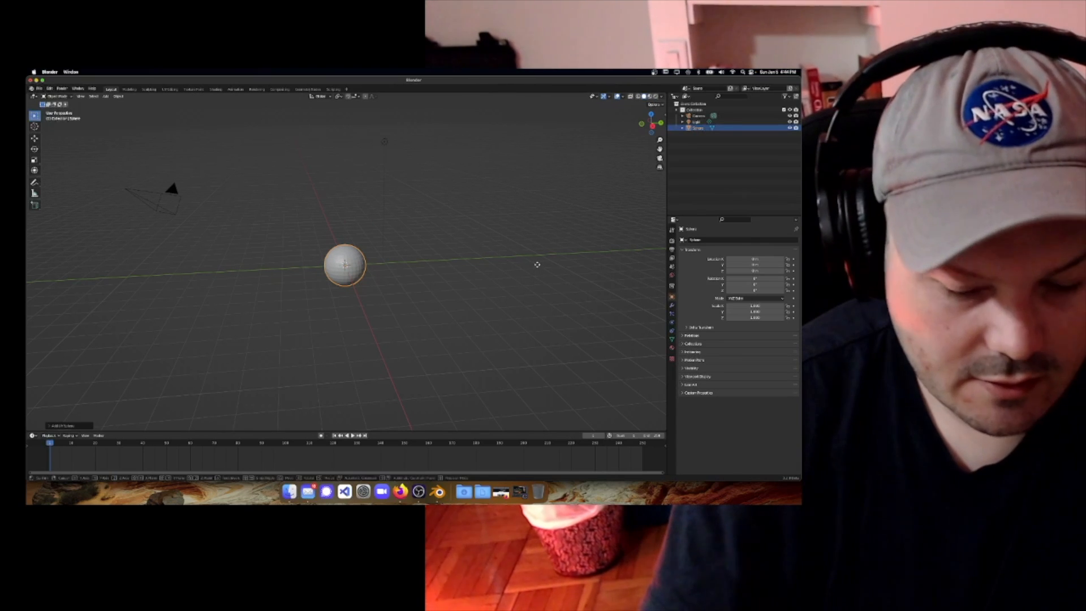
{"action": "key", "text": "g"}
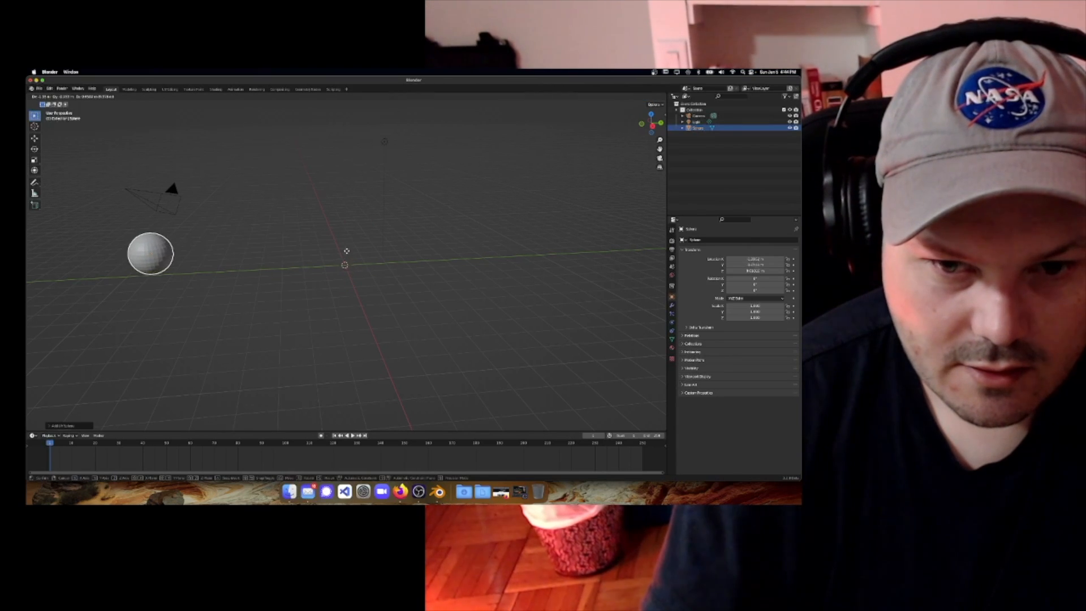
{"action": "key", "text": "Escape"}
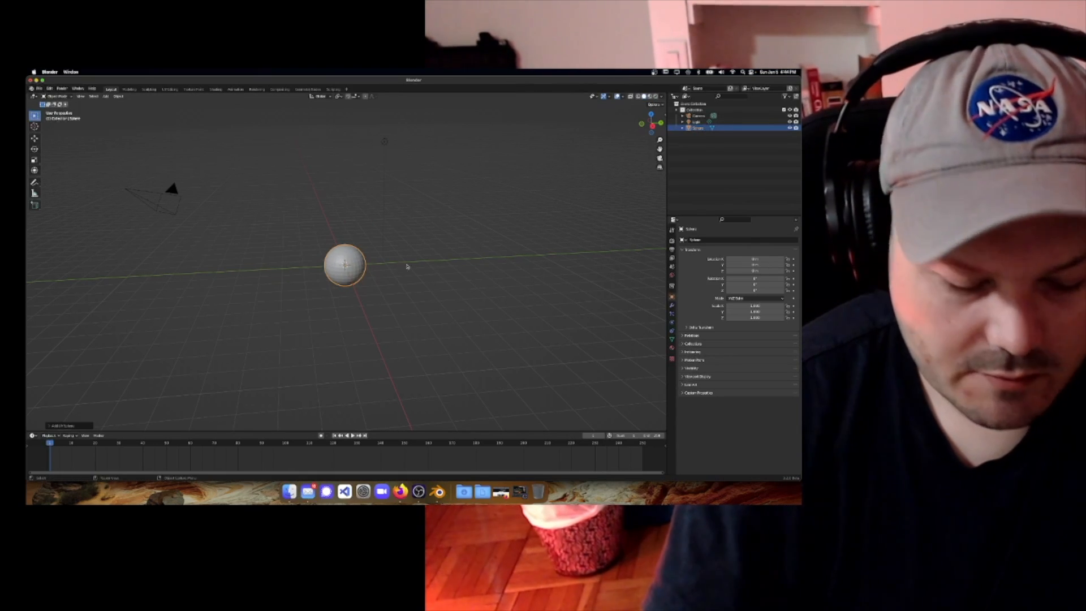
Try moving the UV sphere constrained to the Z, Y and X axes in turn, and cancel the move
{"action": "middle_click_drag", "start_coordinate": [387, 263], "coordinate": [373, 270]}
{"action": "scroll", "coordinate": [372, 271], "scroll_direction": "up", "scroll_amount": 2}
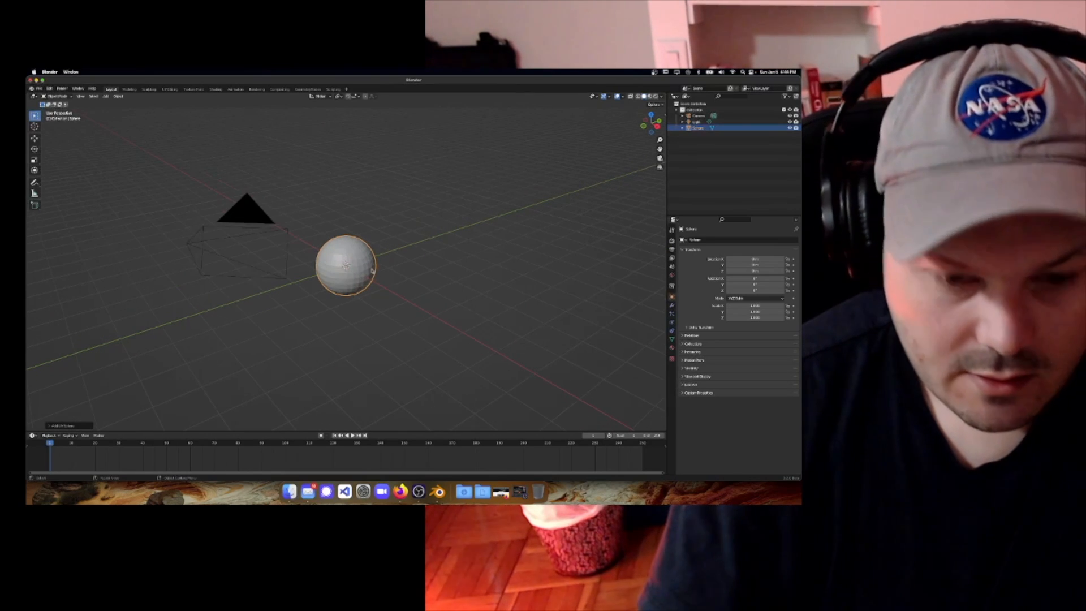
{"action": "key", "text": "g"}
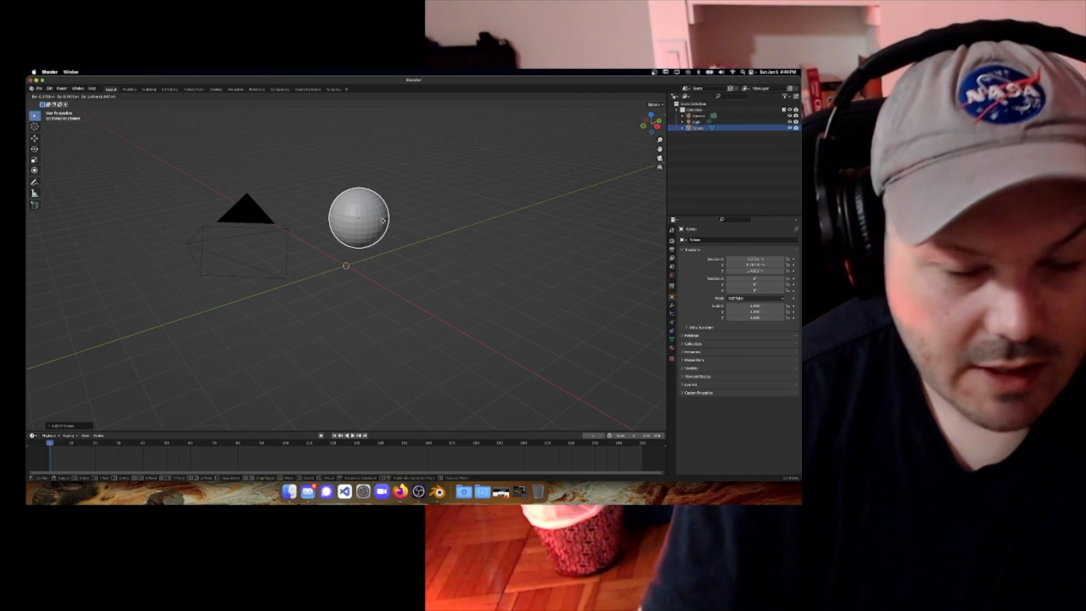
{"action": "key", "text": "z"}
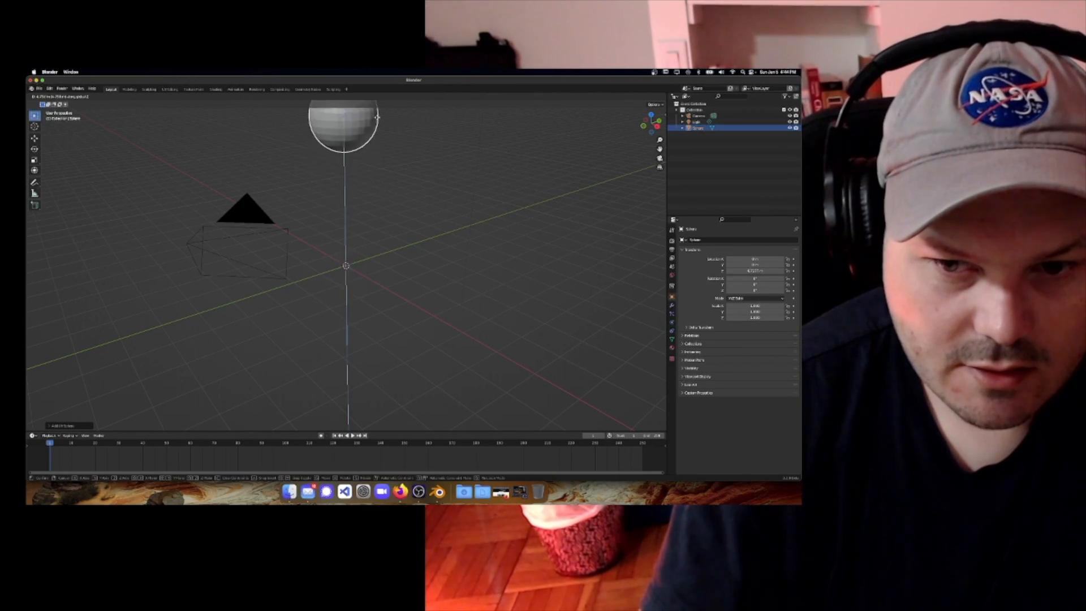
{"action": "key", "text": "y"}
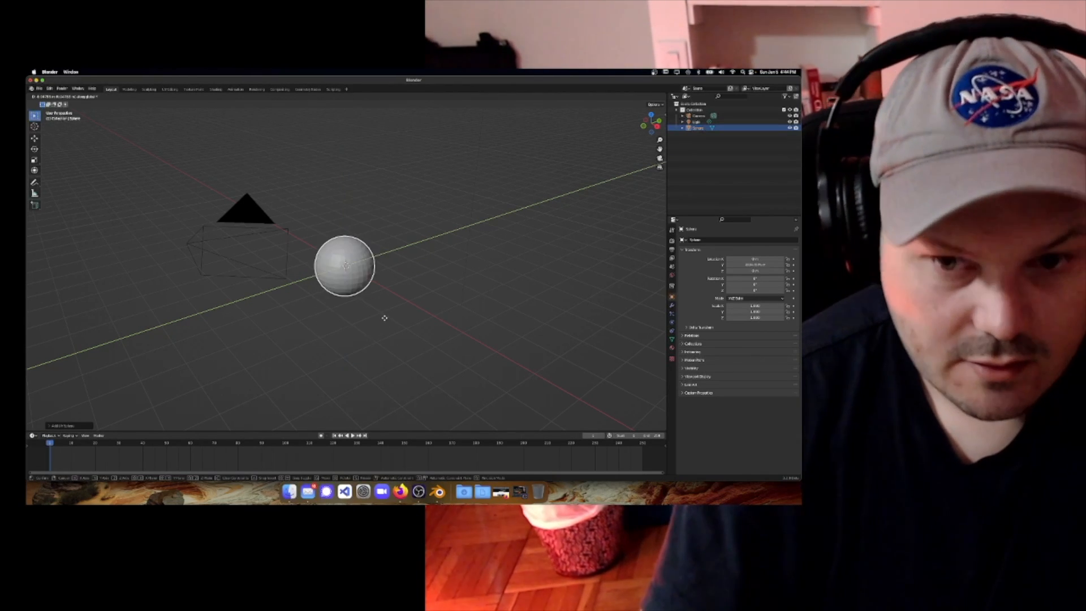
{"action": "key", "text": "x"}
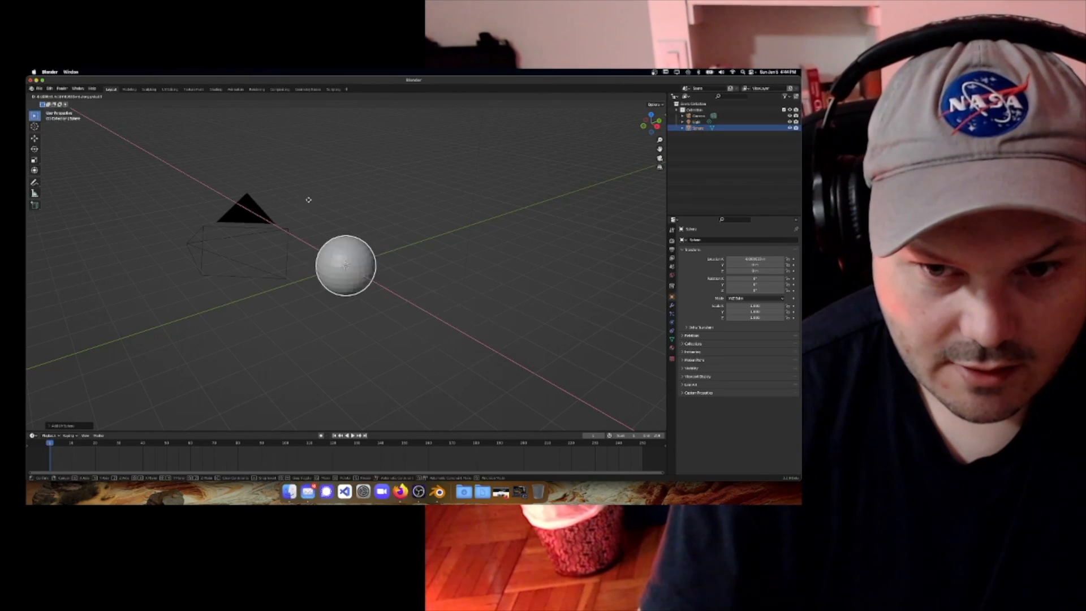
{"action": "key", "text": "Escape"}
Try rotating the UV sphere freely about its centre, and cancel the rotation
{"action": "middle_click_drag", "start_coordinate": [384, 267], "coordinate": [297, 259]}
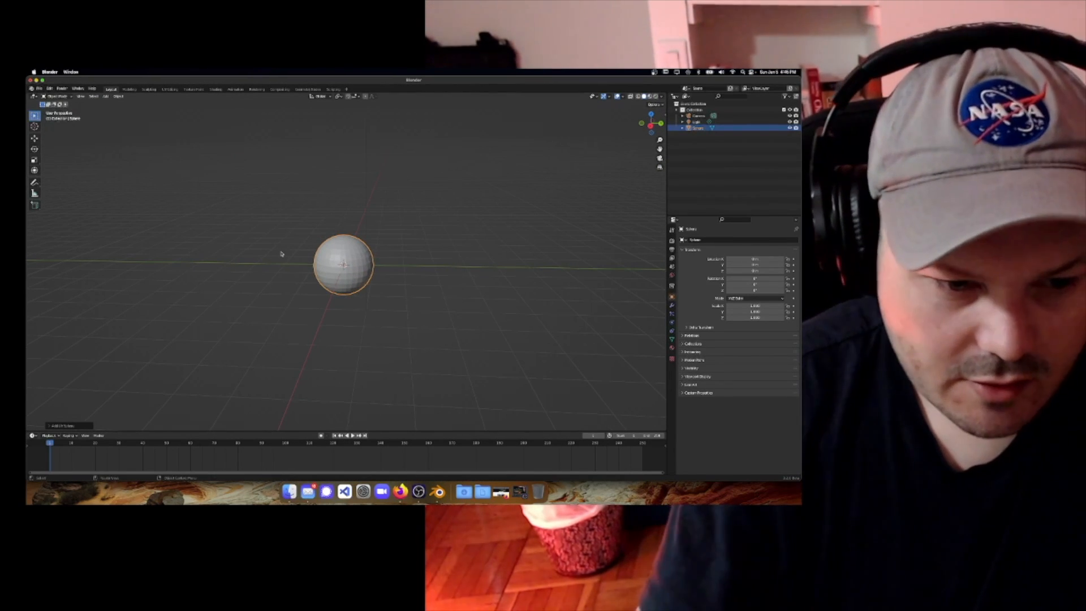
{"action": "middle_click_drag", "start_coordinate": [433, 251], "coordinate": [458, 259]}
{"action": "key", "text": "r"}
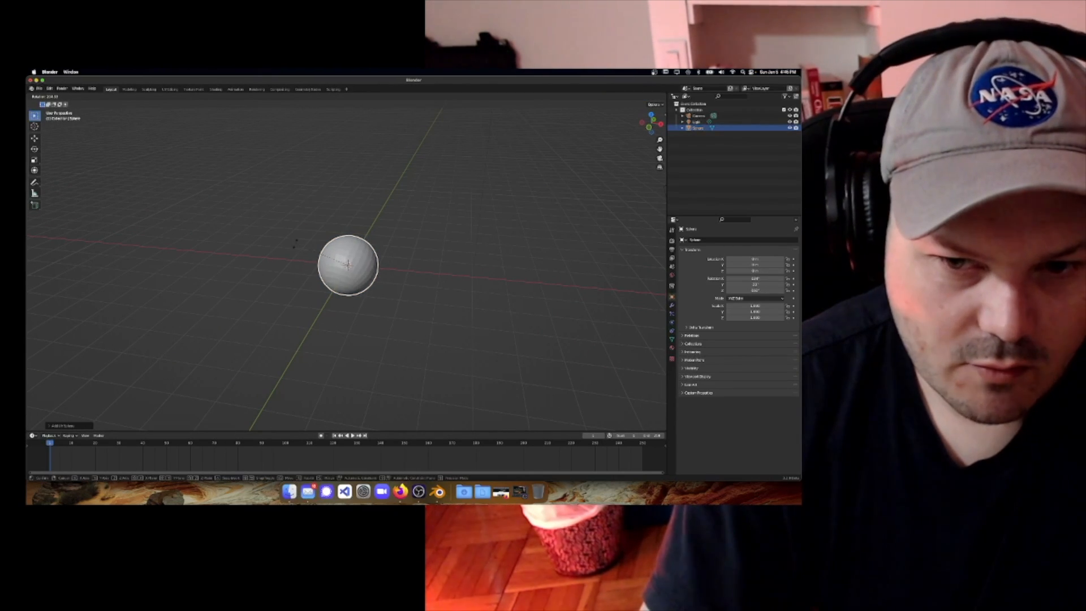
{"action": "key", "text": "Escape"}
{"action": "middle_click_drag", "start_coordinate": [371, 291], "coordinate": [296, 303]}
{"action": "scroll", "coordinate": [295, 303], "scroll_direction": "up", "scroll_amount": 5}
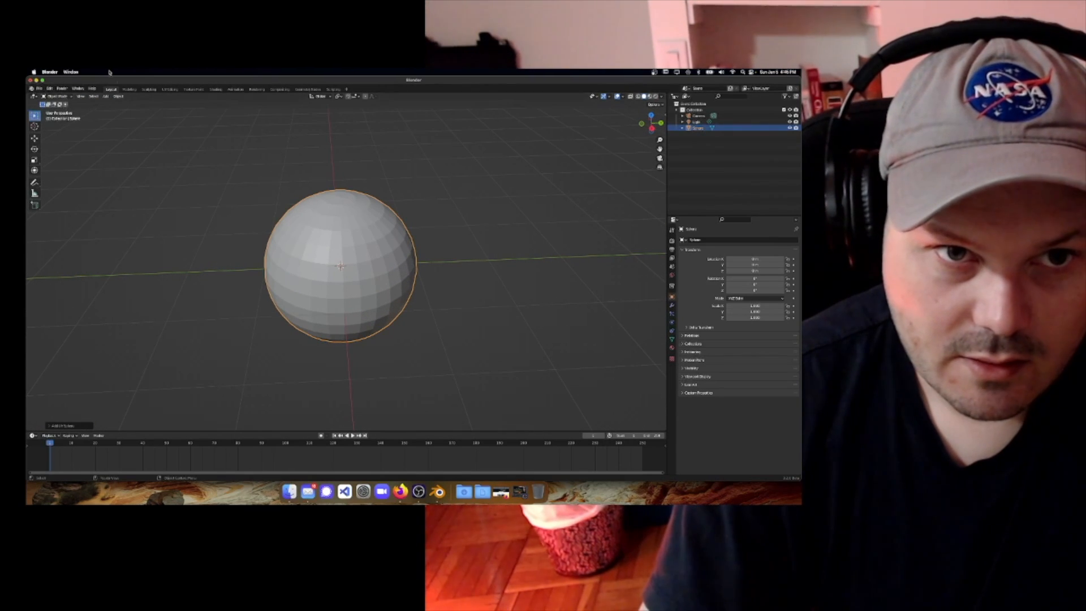
{"action": "left_click", "coordinate": [119, 96]}
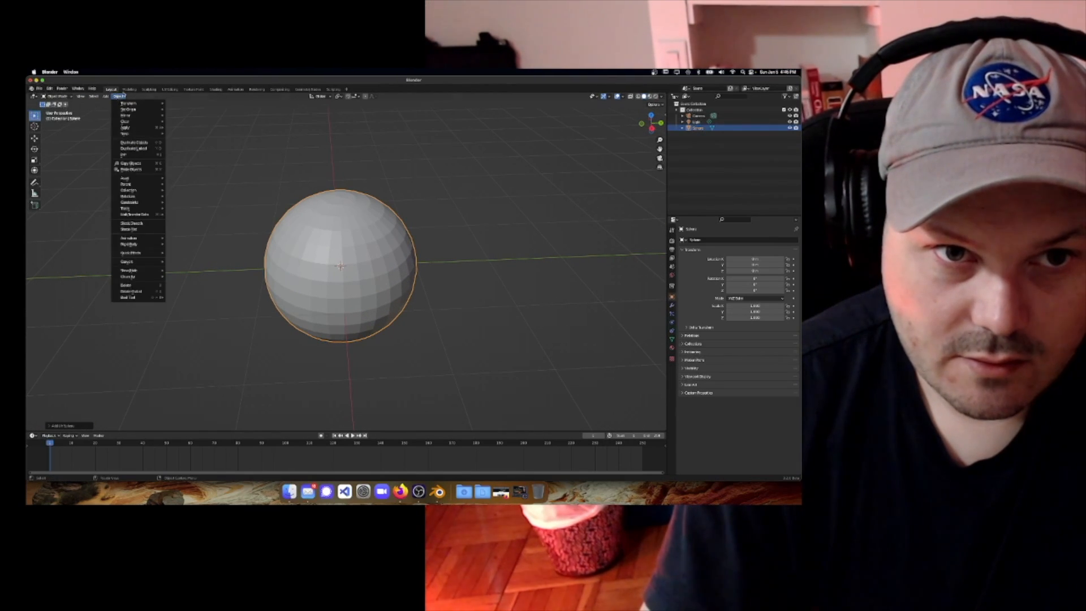
{"action": "scroll", "coordinate": [434, 246], "scroll_direction": "down", "scroll_amount": 2}
{"action": "middle_click_drag", "start_coordinate": [300, 268], "coordinate": [325, 227]}
{"action": "scroll", "coordinate": [344, 271], "scroll_direction": "down", "scroll_amount": 1}
{"action": "scroll", "coordinate": [345, 265], "scroll_direction": "down", "scroll_amount": 2}
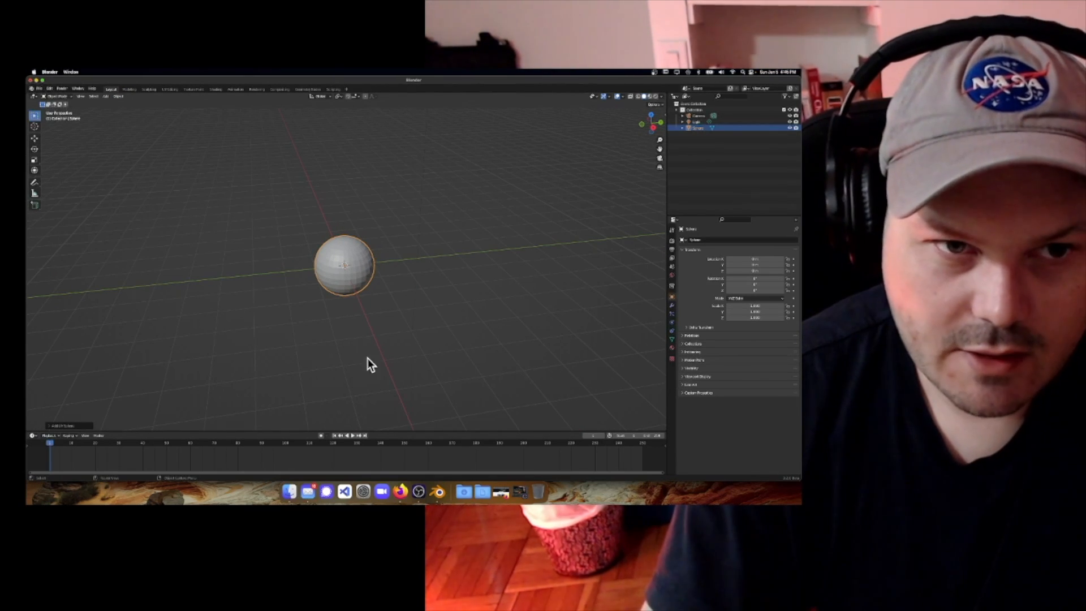
Try rotating the UV sphere constrained to the Y, Z and X axes in turn, and cancel the rotation
{"action": "scroll", "coordinate": [373, 326], "scroll_direction": "down", "scroll_amount": 1}
{"action": "key", "text": "r"}
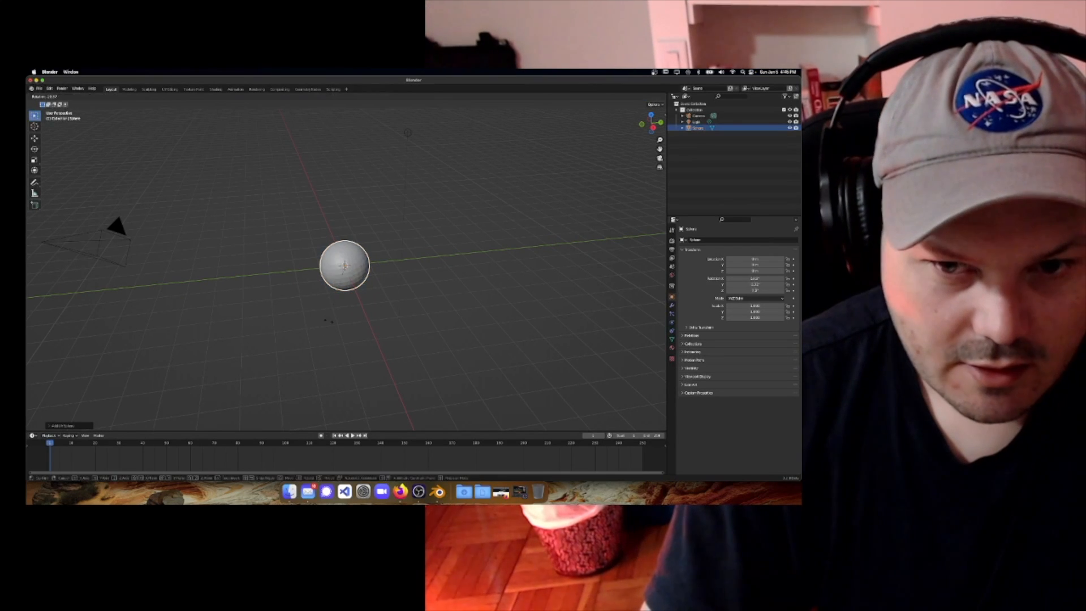
{"action": "key", "text": "y"}
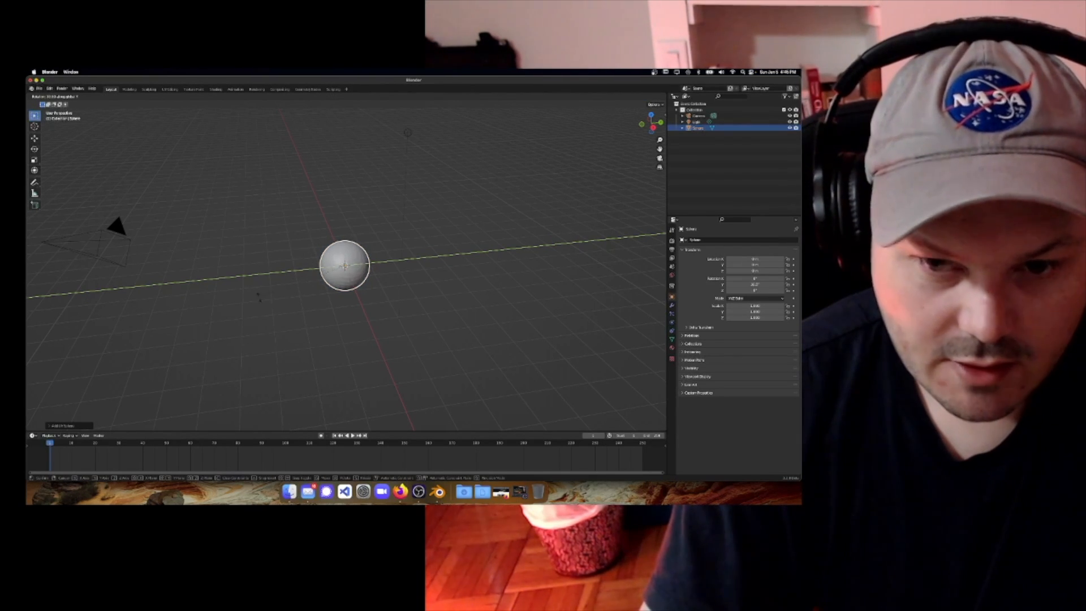
{"action": "key", "text": "z"}
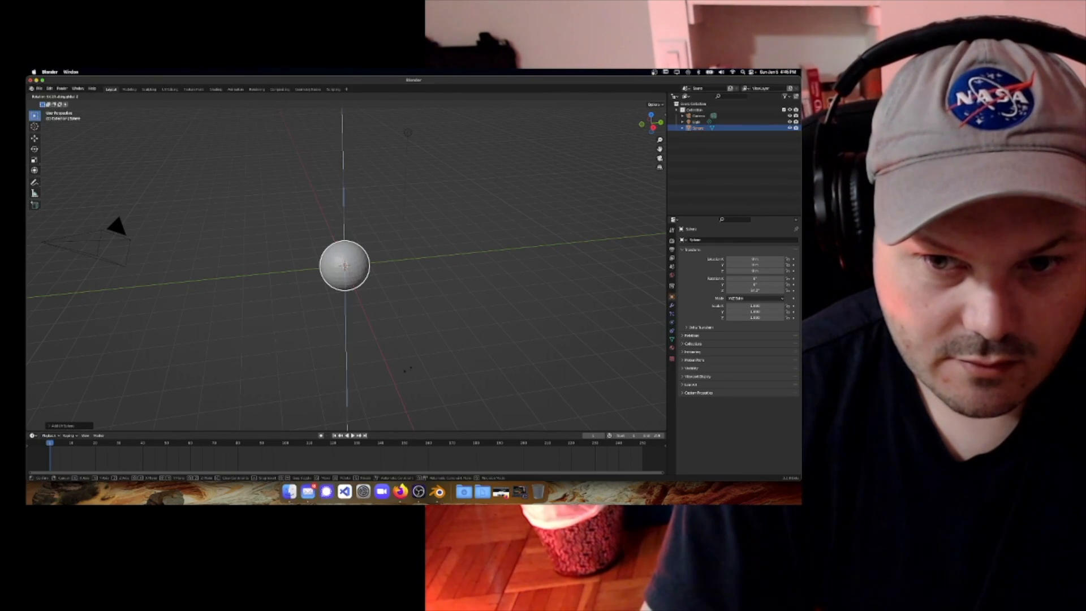
{"action": "key", "text": "y"}
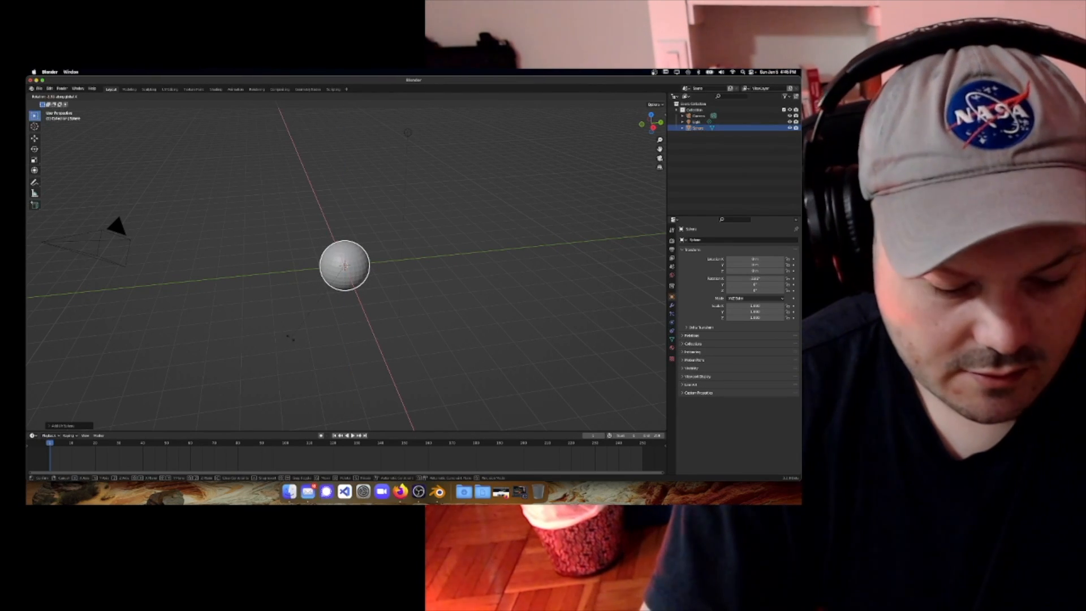
{"action": "key", "text": "z"}
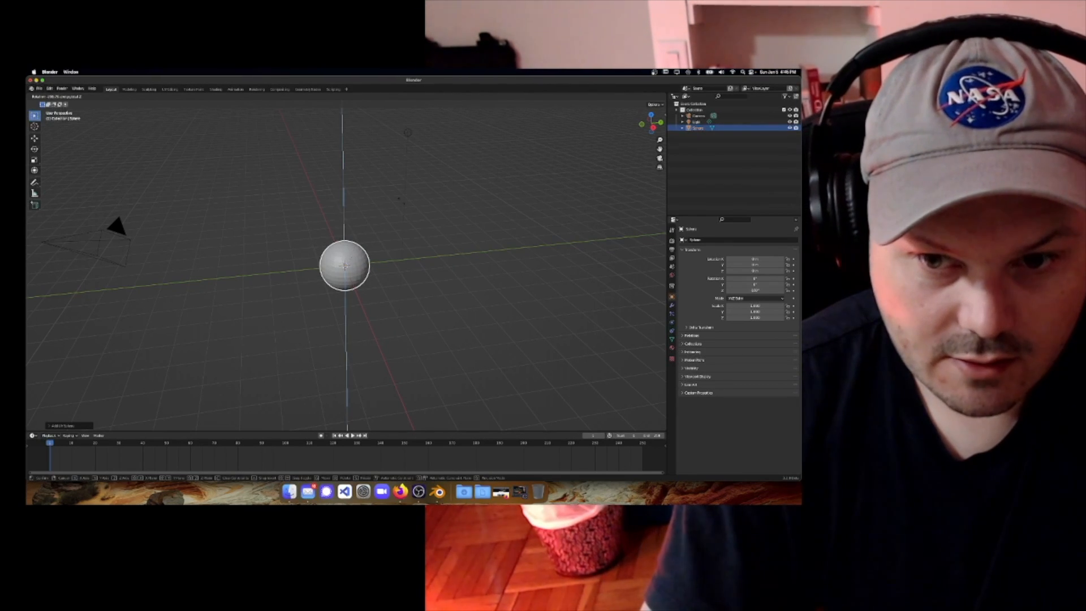
{"action": "key", "text": "Escape"}
Try scaling the UV sphere uniformly several times, cancelling each scale
{"action": "middle_click_drag", "start_coordinate": [246, 302], "coordinate": [335, 315]}
{"action": "scroll", "coordinate": [335, 316], "scroll_direction": "up", "scroll_amount": 1}
{"action": "key", "text": "s"}
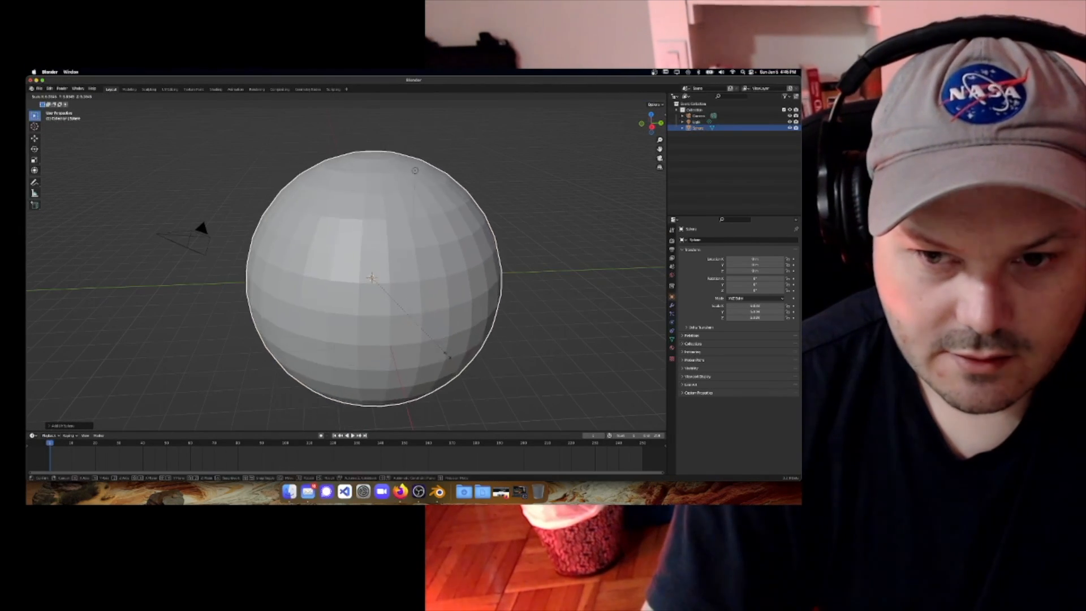
{"action": "key", "text": "Escape"}
{"action": "middle_click_drag", "start_coordinate": [394, 313], "coordinate": [412, 291]}
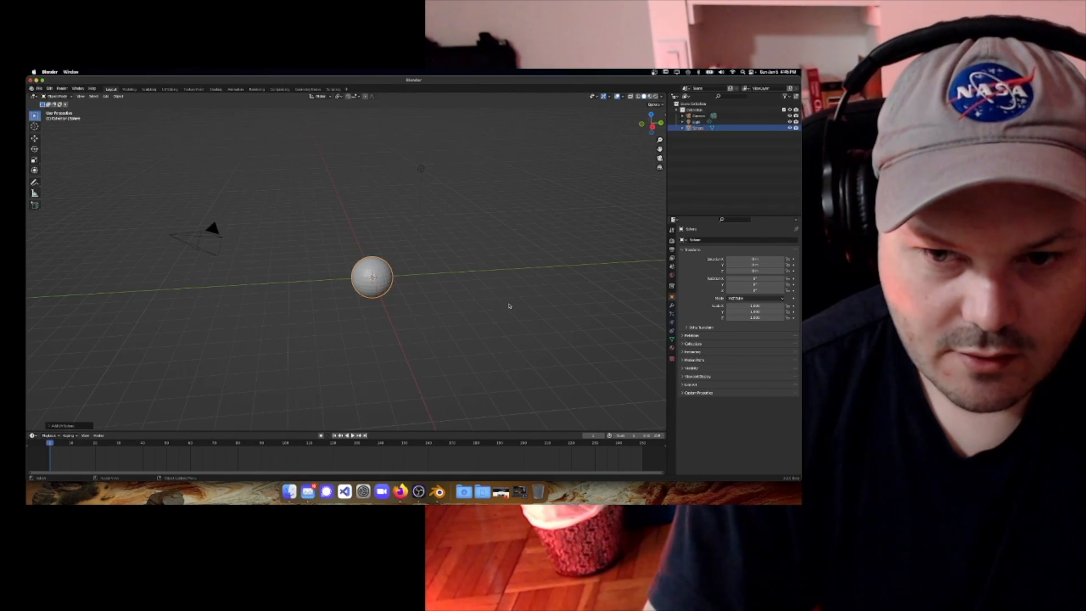
{"action": "key", "text": "s"}
{"action": "key", "text": "Escape"}
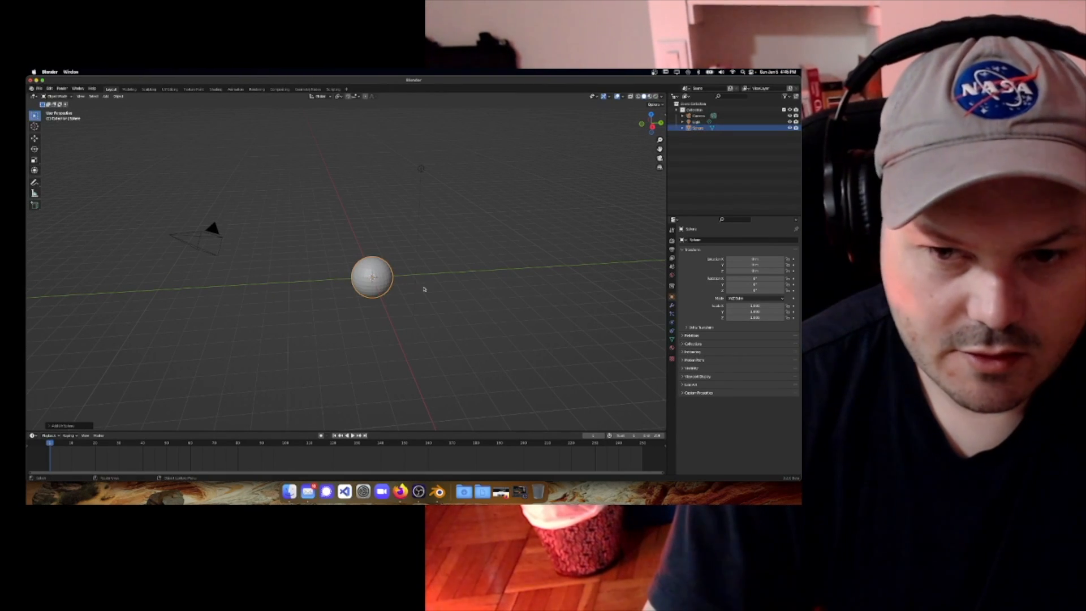
{"action": "key", "text": "s"}
{"action": "key", "text": "Escape"}
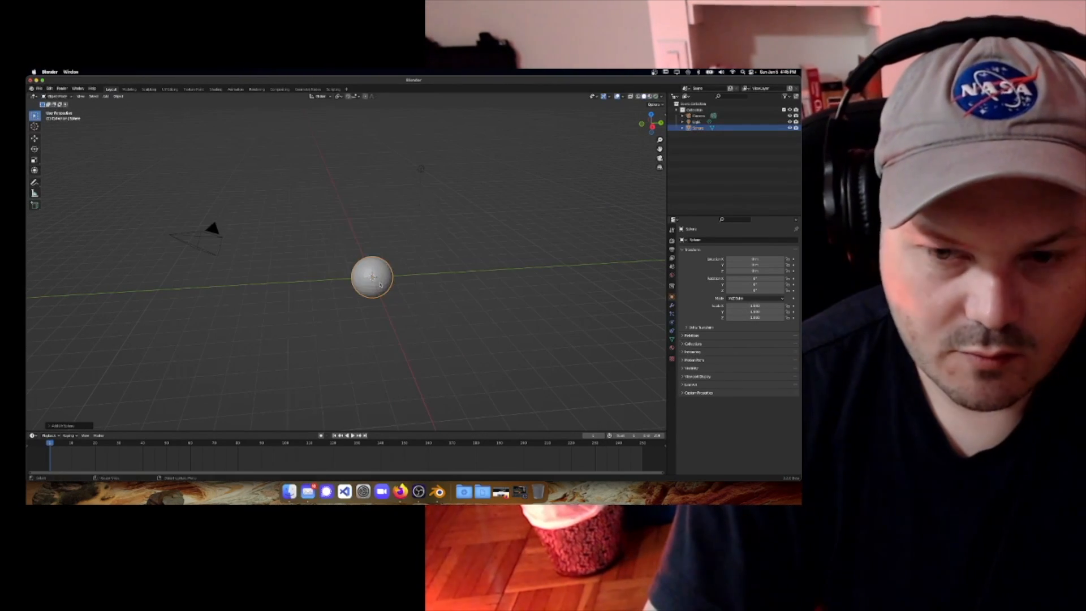
{"action": "middle_click_drag", "start_coordinate": [381, 285], "coordinate": [356, 288]}
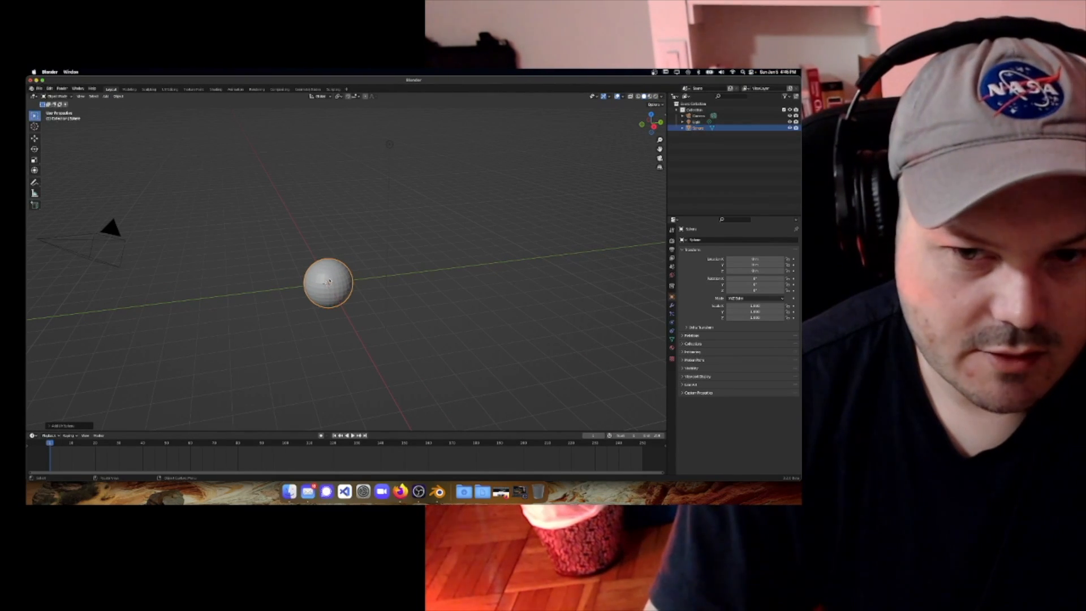
{"action": "key", "text": "s"}
{"action": "key", "text": "Escape"}
Try moving the UV sphere freely, along the Z axis and along the X axis, and cancel the move
{"action": "middle_click_drag", "start_coordinate": [358, 316], "coordinate": [356, 287]}
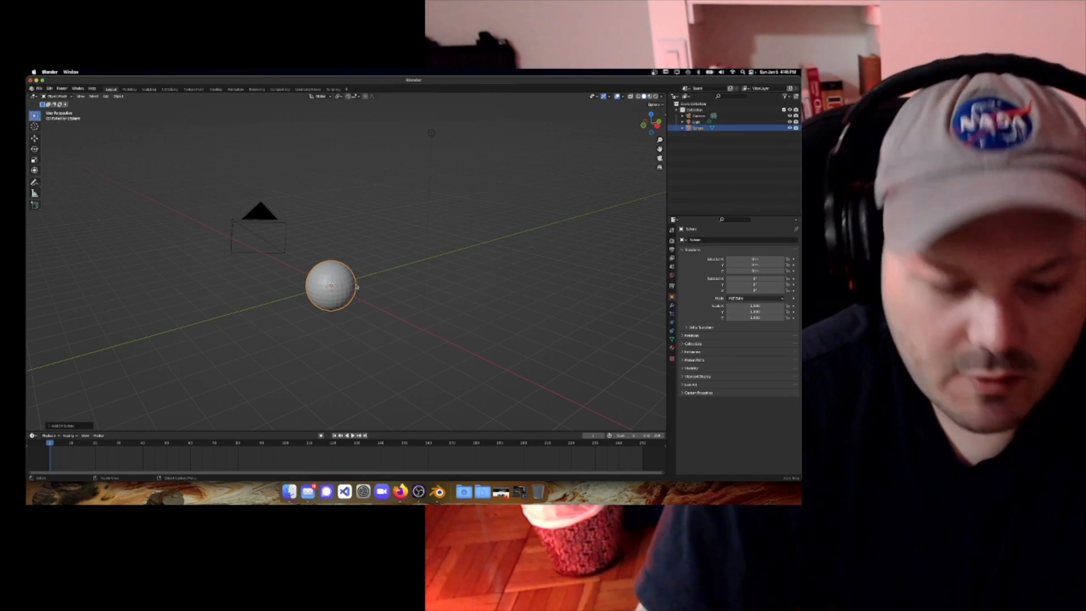
{"action": "key", "text": "g"}
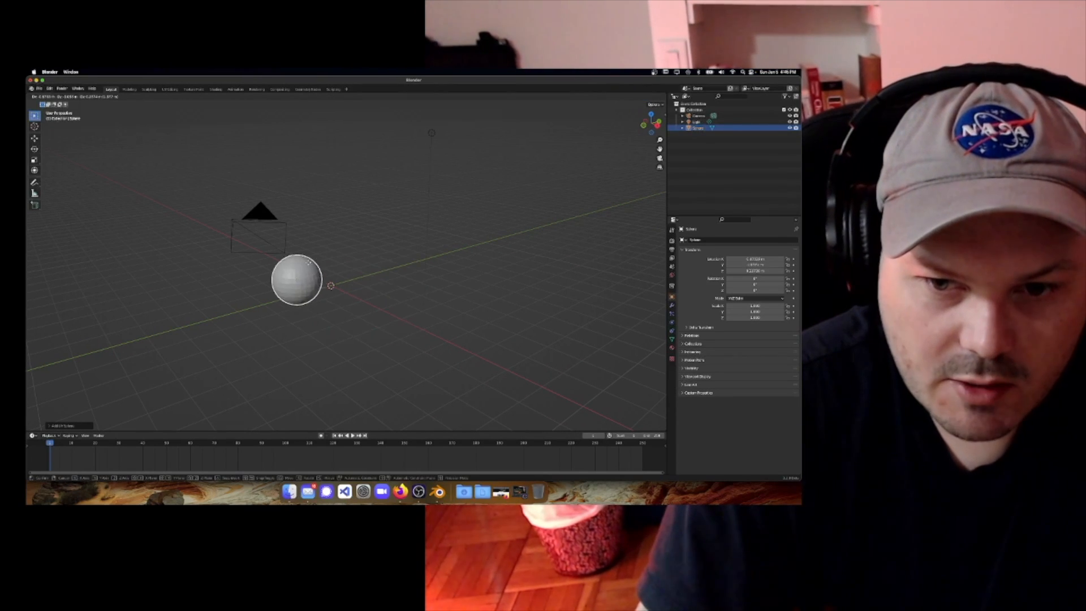
{"action": "key", "text": "z"}
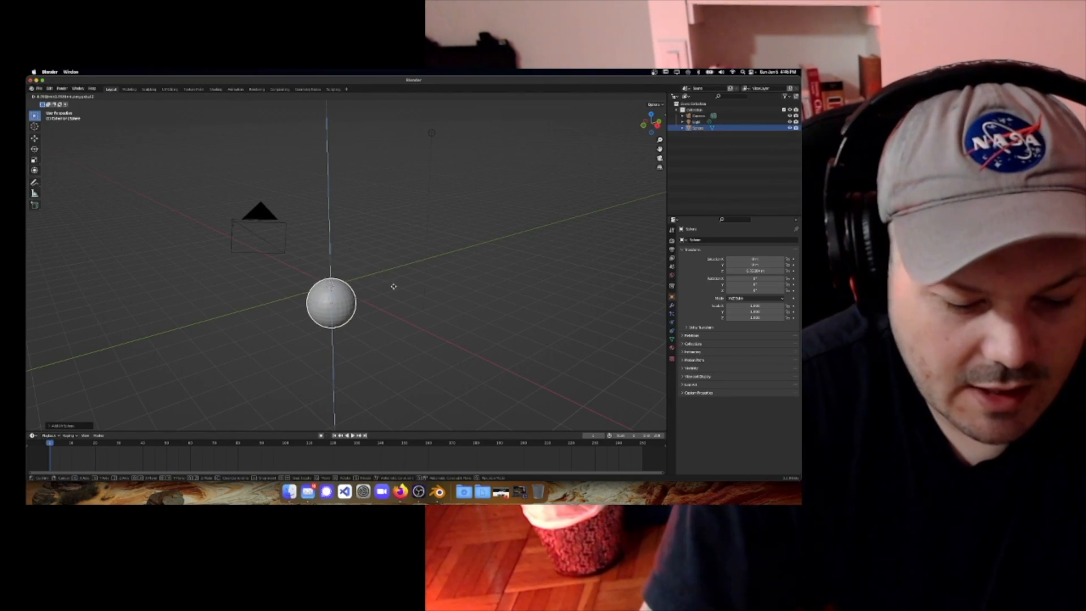
{"action": "key", "text": "x"}
{"action": "key", "text": "Escape"}
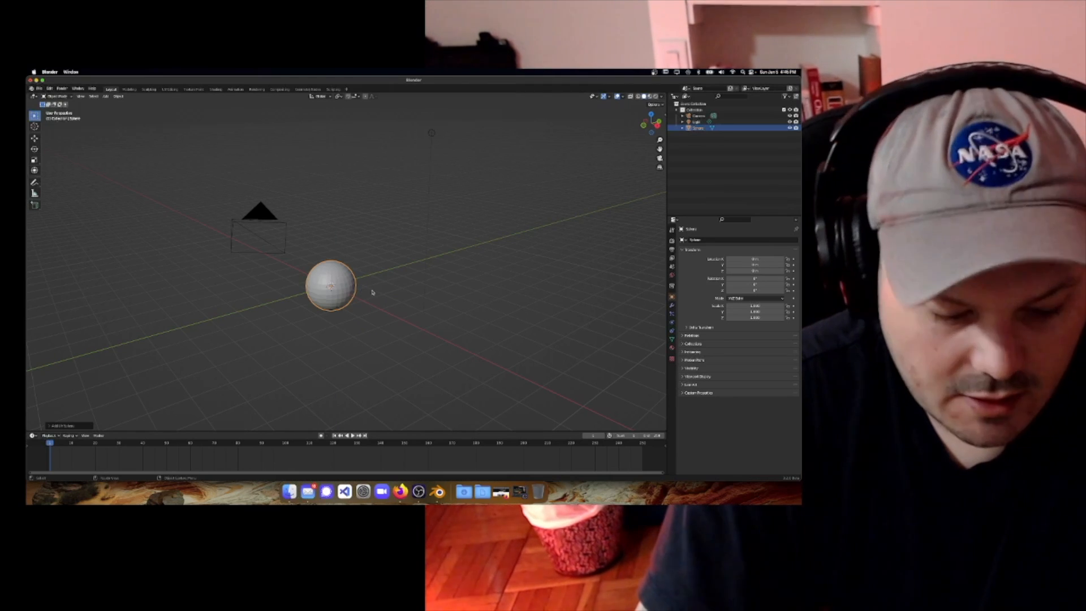
Try rotating the UV sphere freely and about the Y, X and Z axes, and cancel the rotation
{"action": "key", "text": "r"}
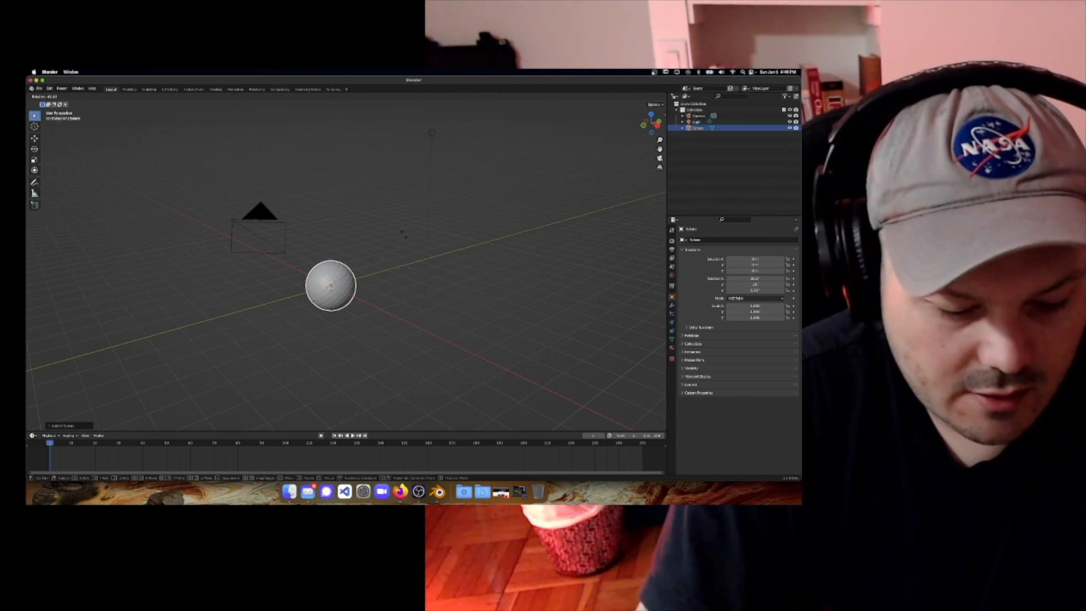
{"action": "key", "text": "y"}
{"action": "key", "text": "x"}
{"action": "key", "text": "z"}
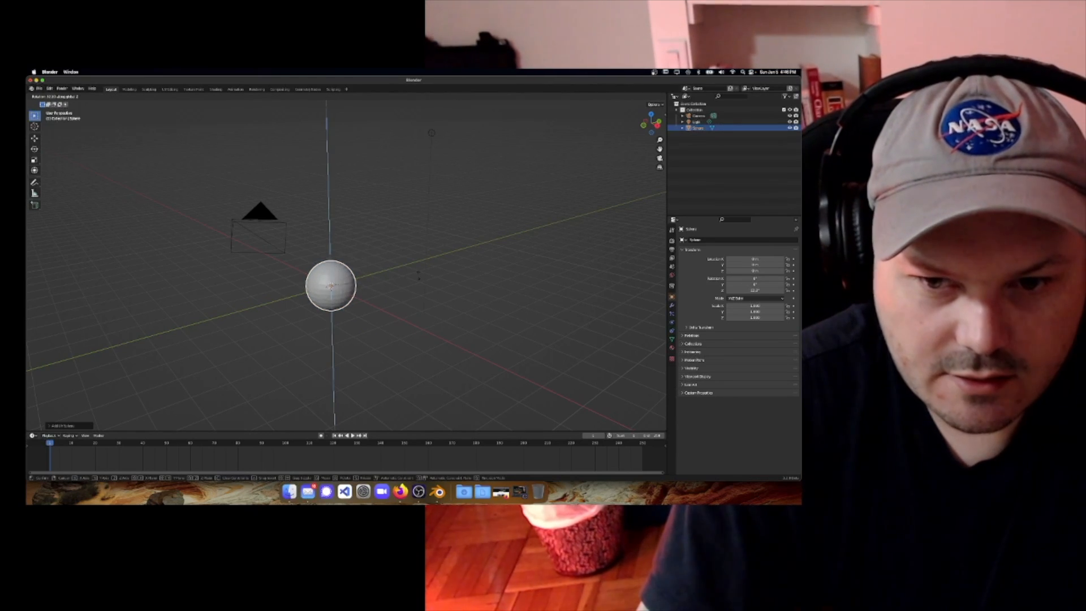
{"action": "key", "text": "Escape"}
Add an icosphere mesh at the scene origin, where the UV sphere sits
{"action": "middle_click_drag", "start_coordinate": [369, 305], "coordinate": [388, 283]}
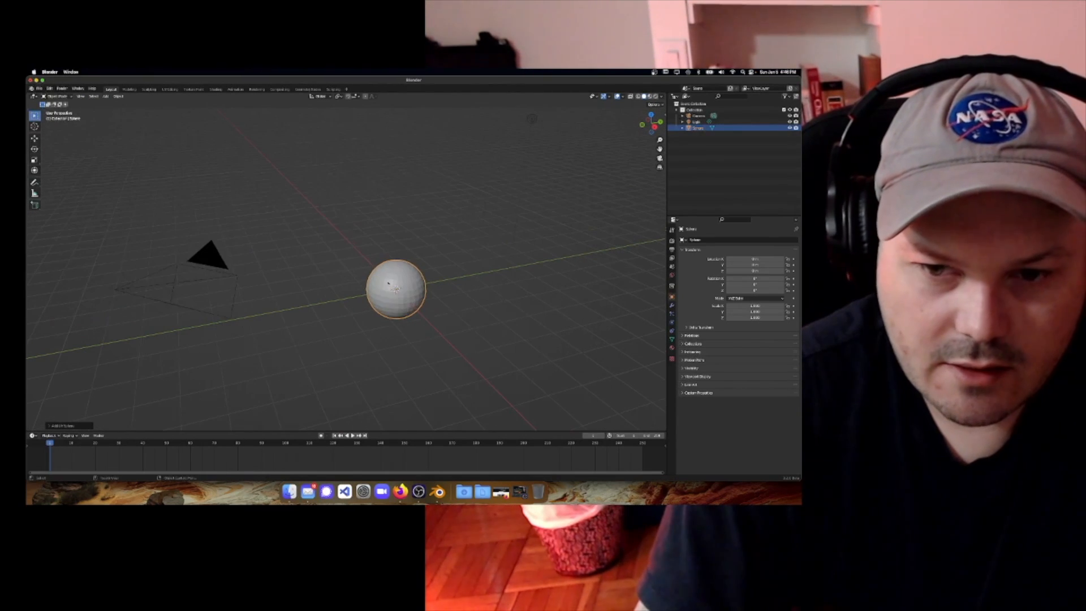
{"action": "key", "text": "shift+a"}
{"action": "mouse_move", "coordinate": [349, 271]}
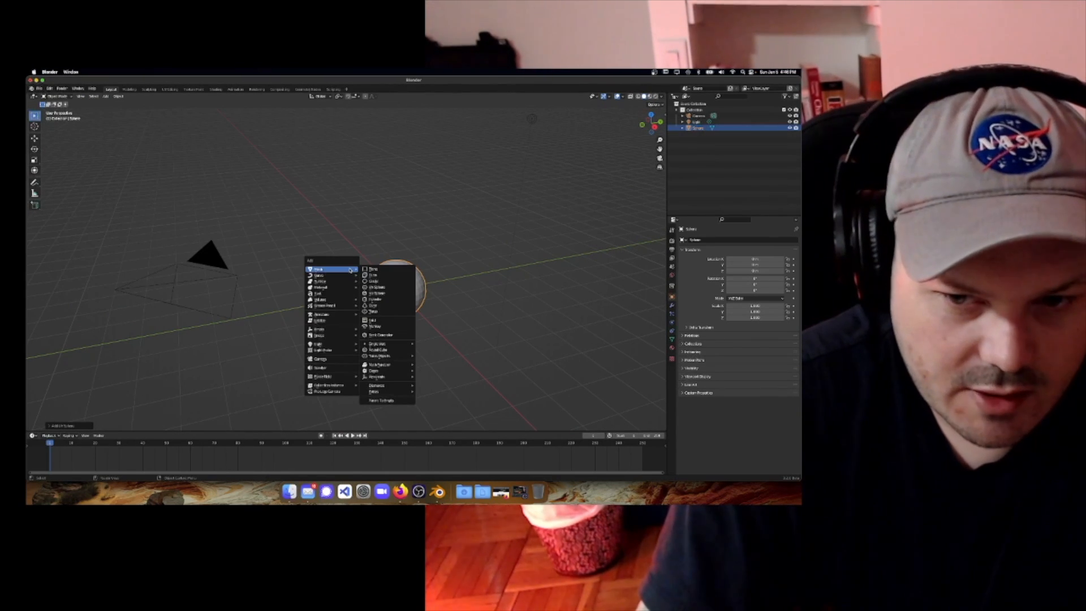
{"action": "key", "text": "shift+a"}
{"action": "mouse_move", "coordinate": [332, 247]}
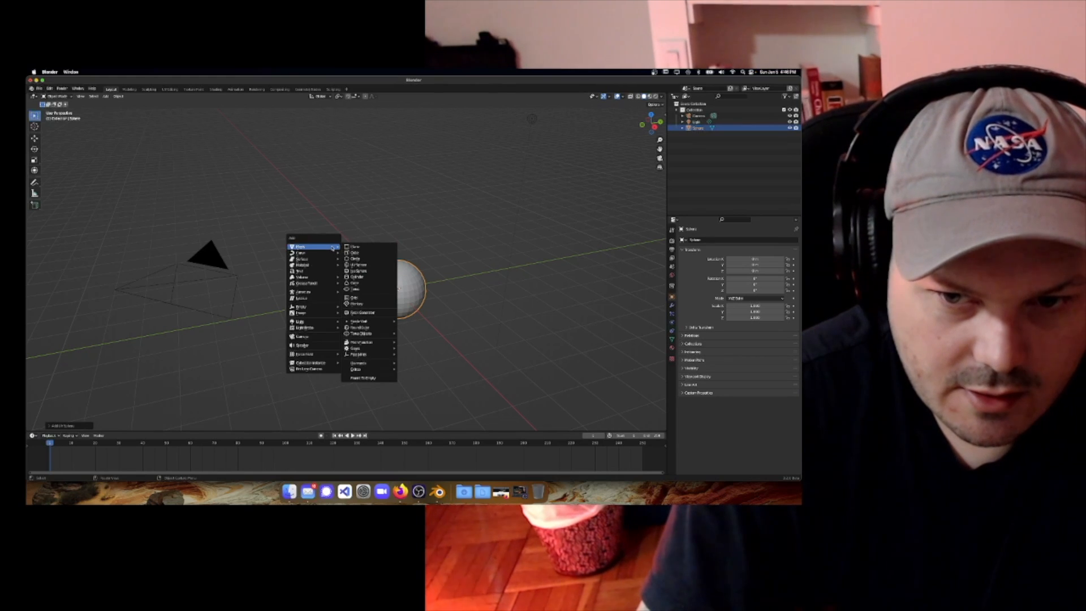
{"action": "left_click", "coordinate": [358, 271]}
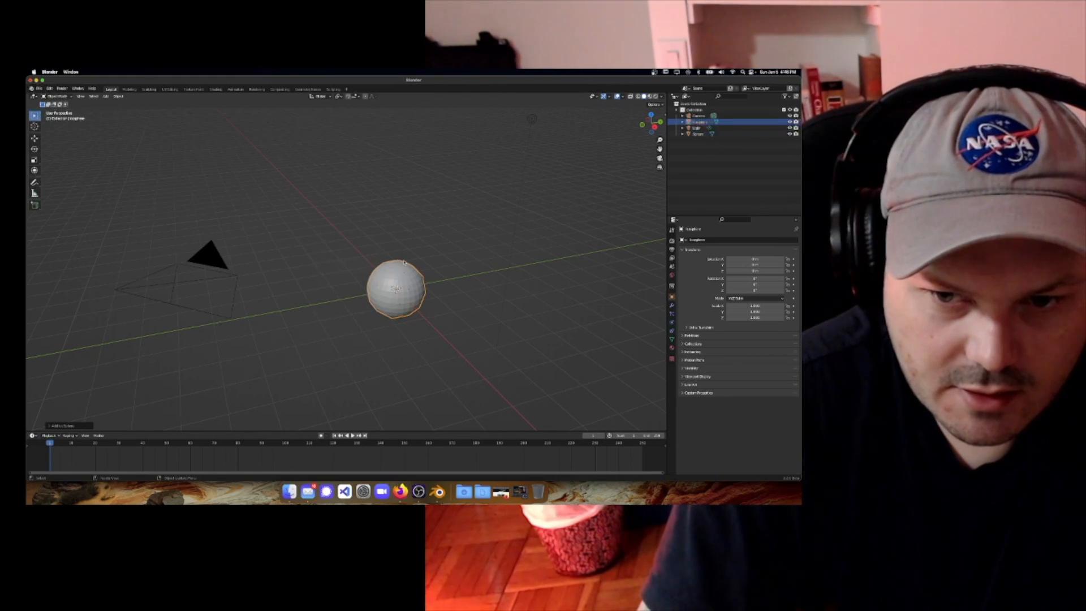
Cancel a free move of the icosphere, and move it along the Y axis so it sits clear of the UV sphere
{"action": "middle_click_drag", "start_coordinate": [383, 266], "coordinate": [320, 239]}
{"action": "scroll", "coordinate": [303, 259], "scroll_direction": "up", "scroll_amount": 5}
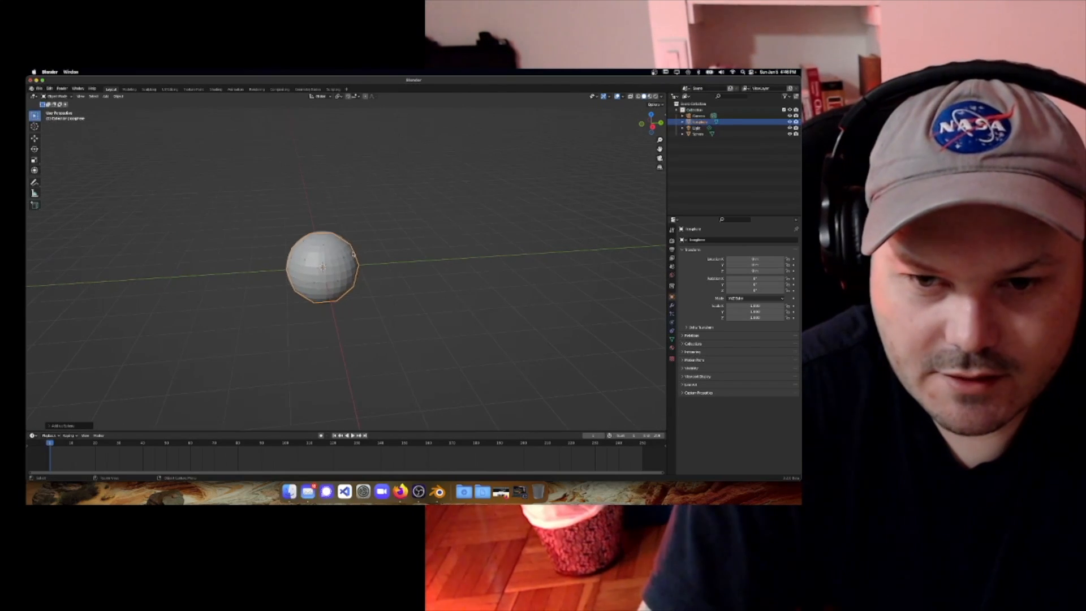
{"action": "scroll", "coordinate": [302, 259], "scroll_direction": "down", "scroll_amount": 3}
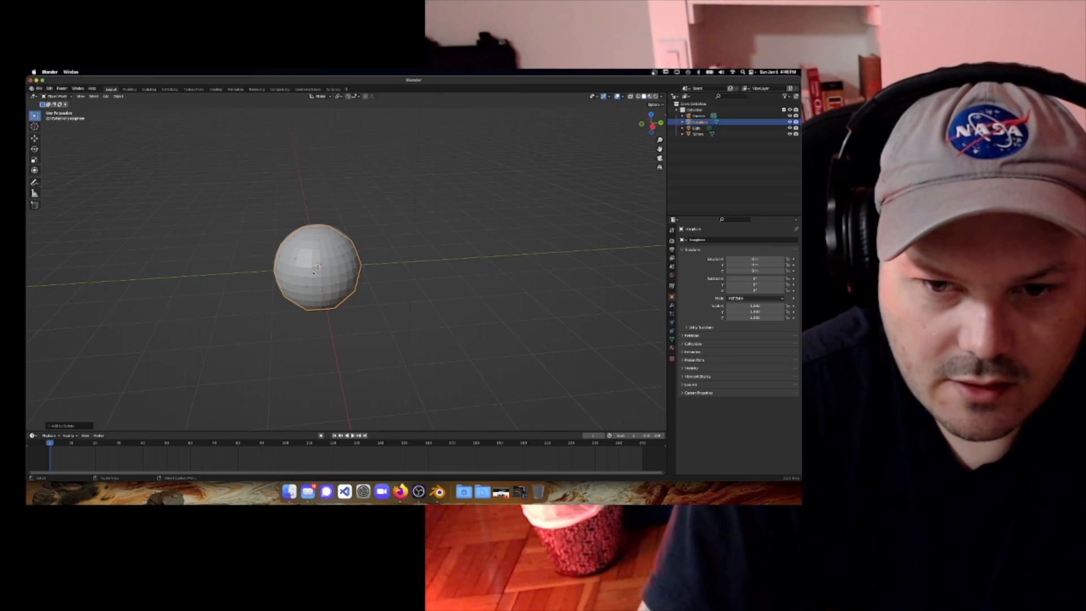
{"action": "scroll", "coordinate": [314, 273], "scroll_direction": "up", "scroll_amount": 4}
{"action": "middle_click_drag", "start_coordinate": [275, 274], "coordinate": [329, 272], "text": "shift"}
{"action": "scroll", "coordinate": [329, 272], "scroll_direction": "up", "scroll_amount": 2}
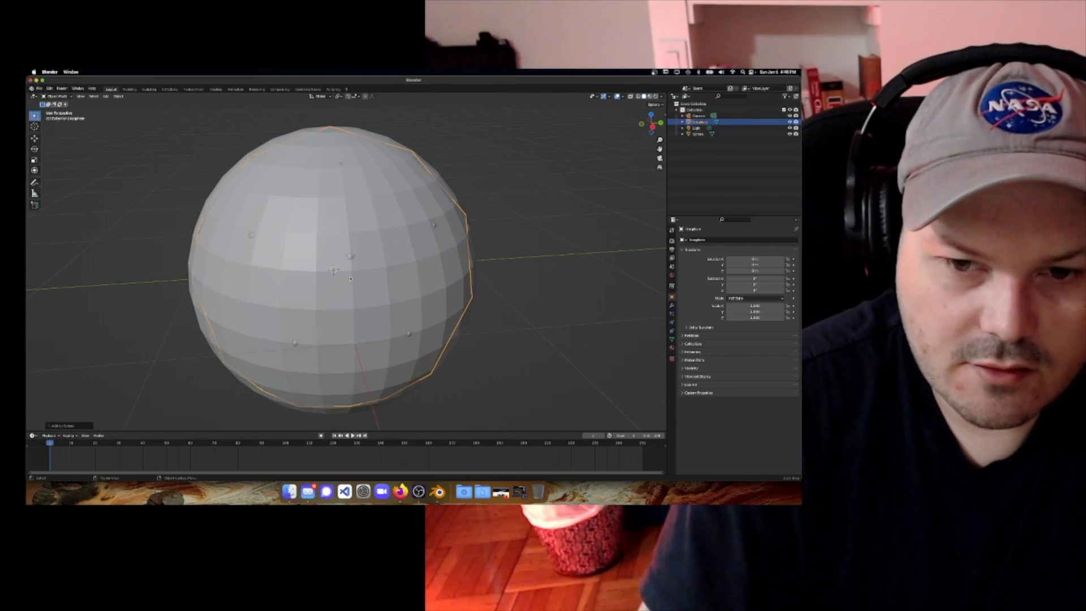
{"action": "scroll", "coordinate": [351, 278], "scroll_direction": "down", "scroll_amount": 10}
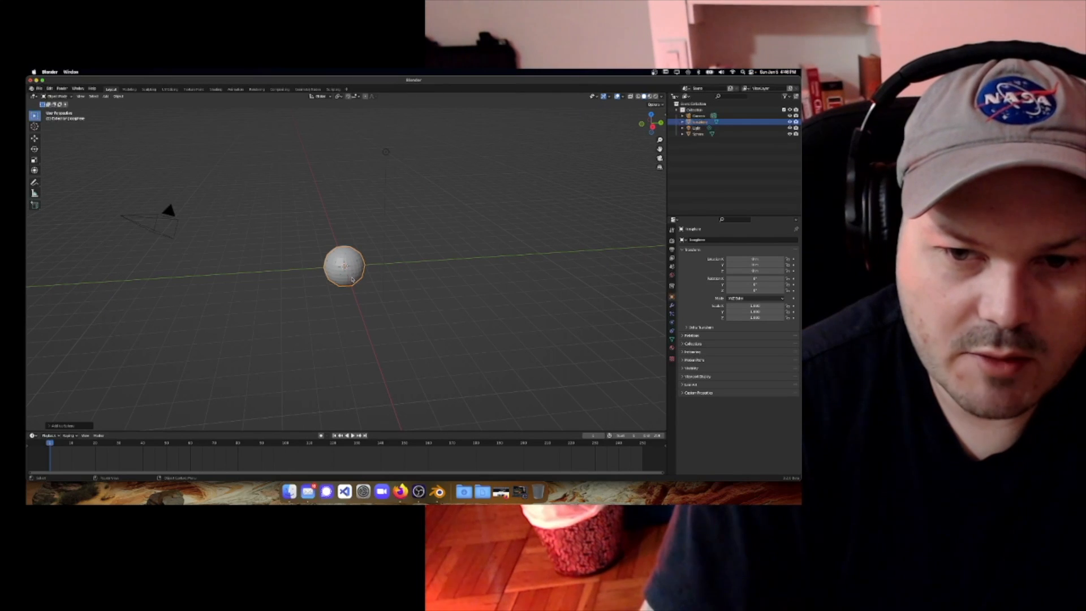
{"action": "key", "text": "g"}
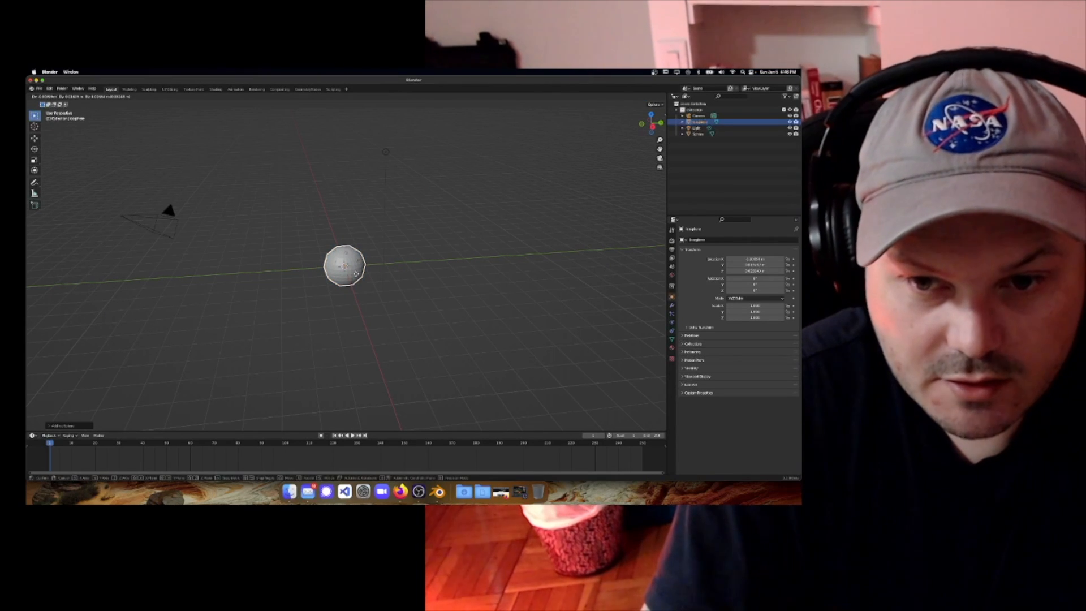
{"action": "key", "text": "Escape"}
{"action": "key", "text": "shift+d"}
{"action": "key", "text": "y"}
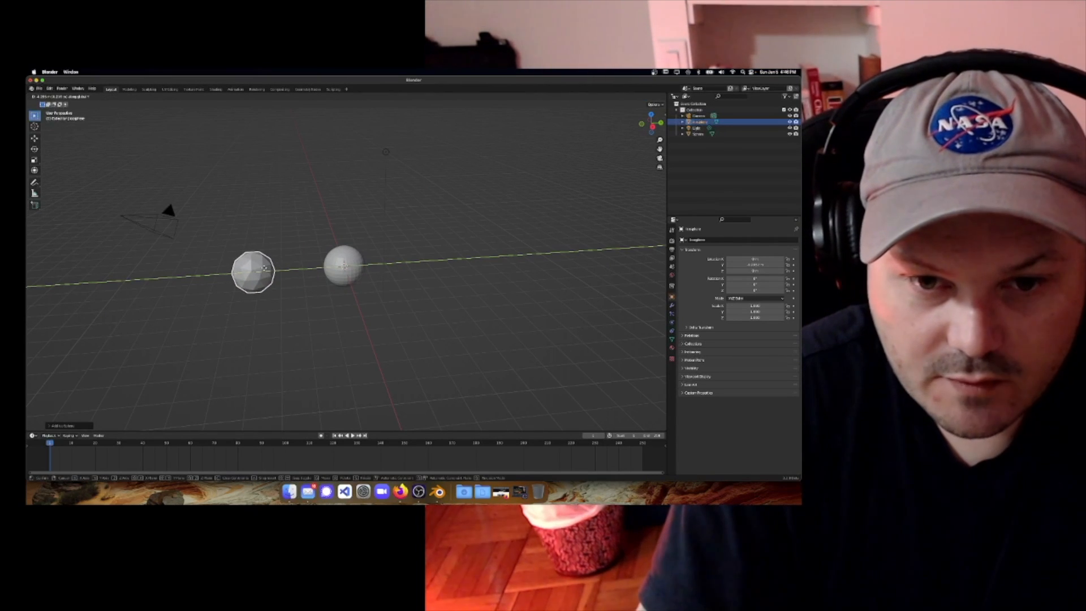
{"action": "key", "text": "Return"}
Add a cylinder mesh at the scene origin, around the UV sphere
{"action": "middle_click_drag", "start_coordinate": [239, 267], "coordinate": [334, 280]}
{"action": "scroll", "coordinate": [307, 276], "scroll_direction": "up", "scroll_amount": 2}
{"action": "key", "text": "shift+a"}
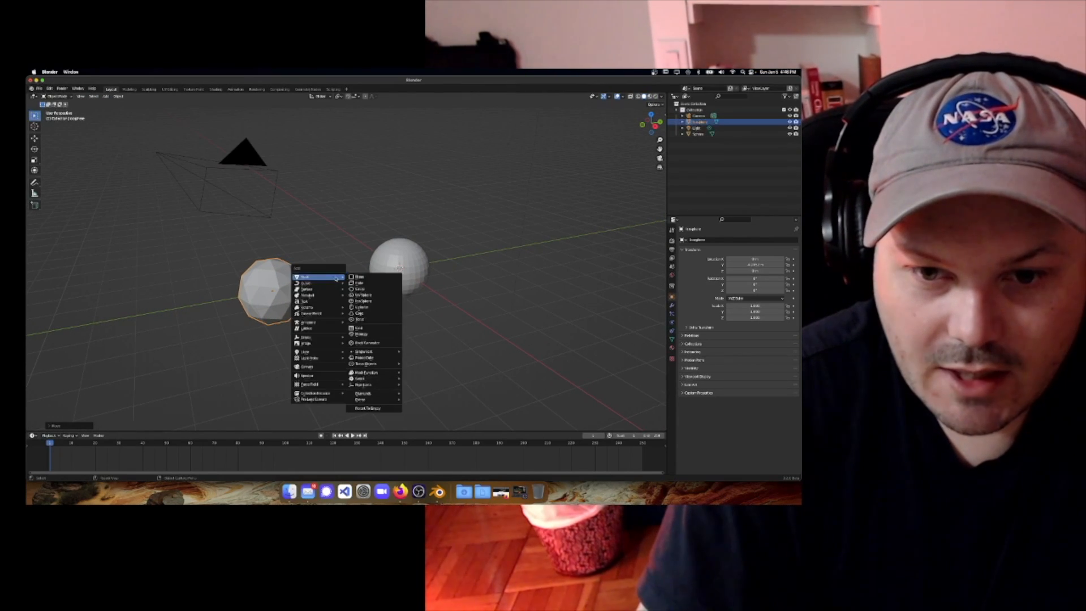
{"action": "left_click", "coordinate": [362, 308]}
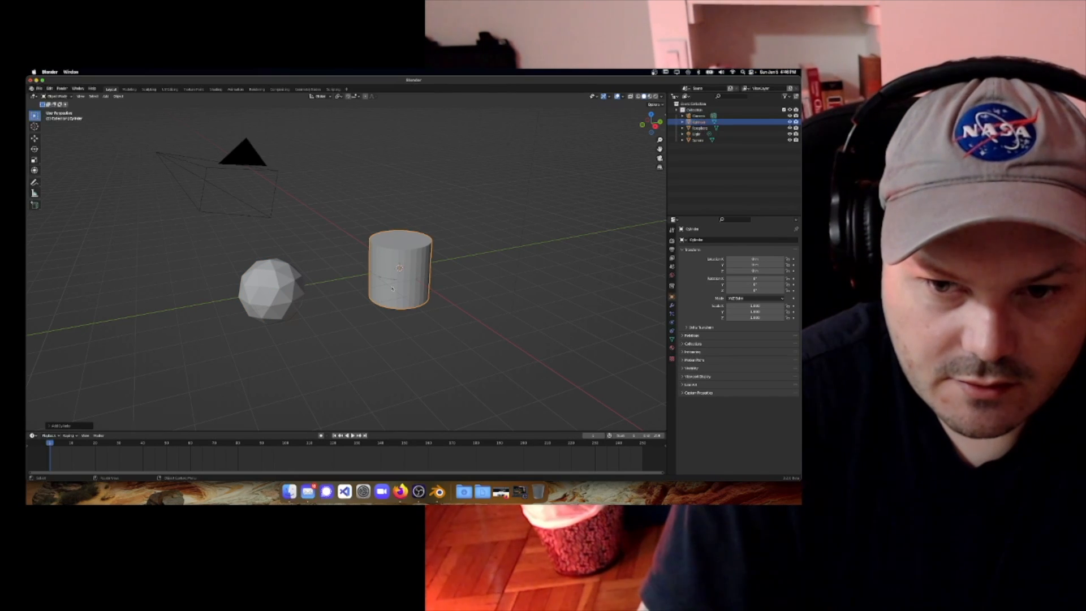
Add a monkey mesh at the 3D cursor, on the opposite side of the cylinder from the icosphere
{"action": "middle_click_drag", "start_coordinate": [392, 289], "coordinate": [306, 253]}
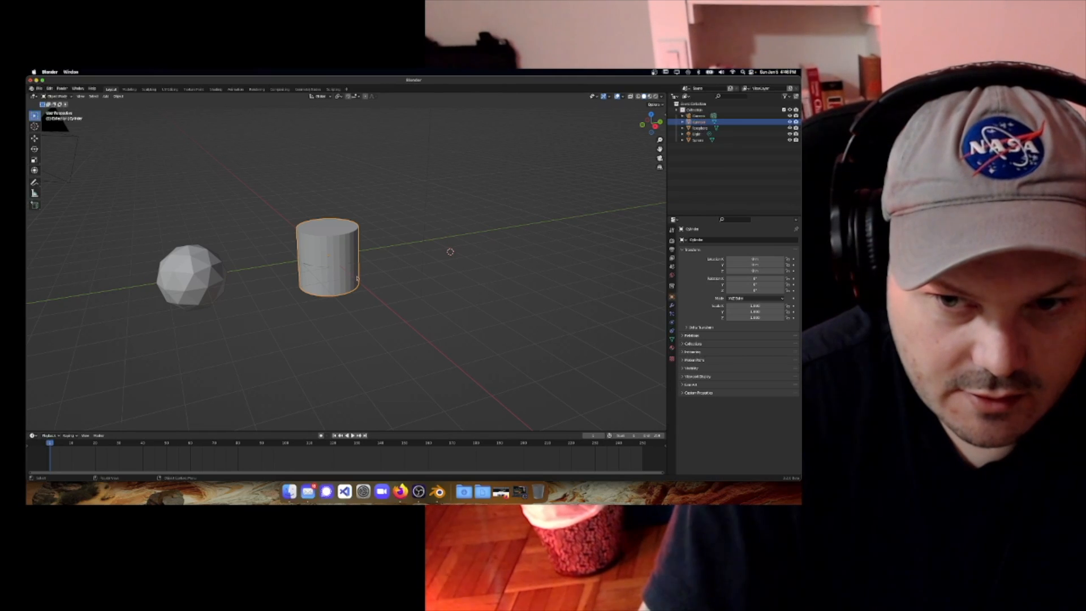
{"action": "left_click", "coordinate": [446, 268]}
{"action": "key", "text": "shift+a"}
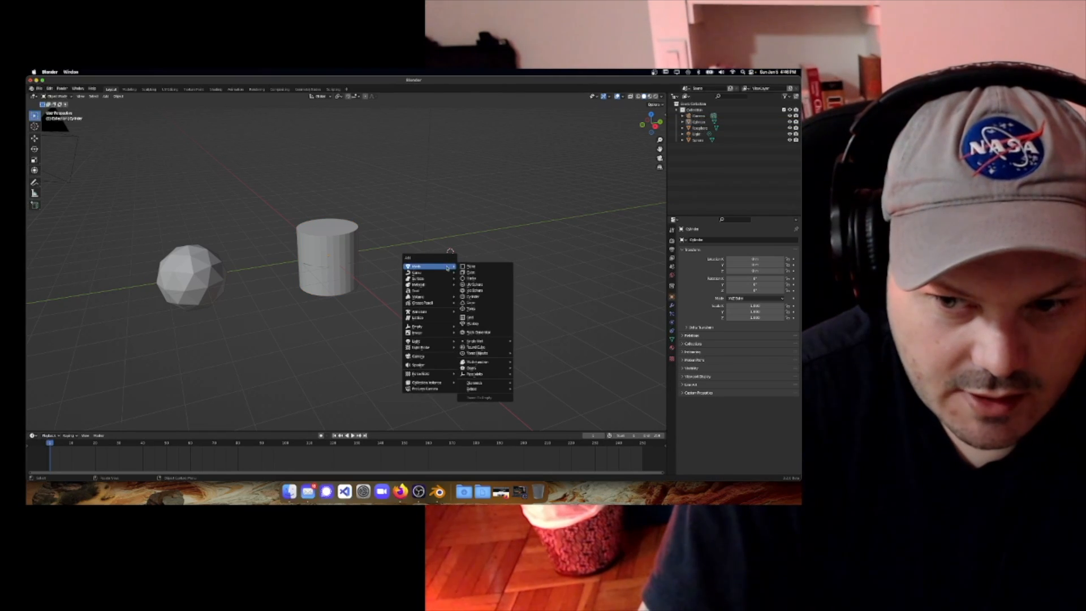
{"action": "left_click", "coordinate": [474, 323]}
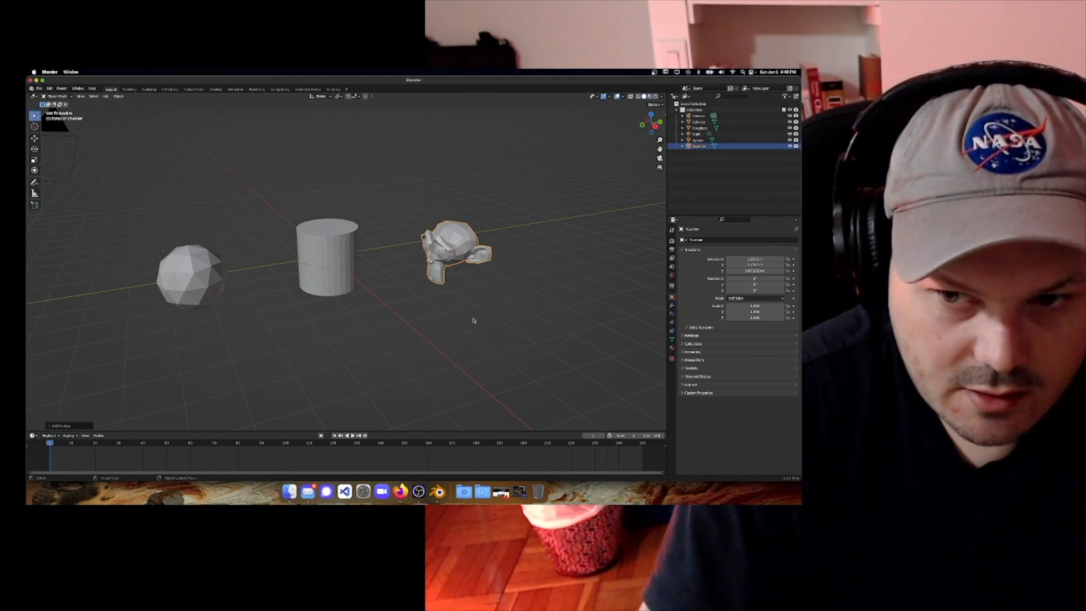
Select the cylinder, switch it to Edit Mode and return it to Object Mode
{"action": "middle_click_drag", "start_coordinate": [473, 315], "coordinate": [335, 242]}
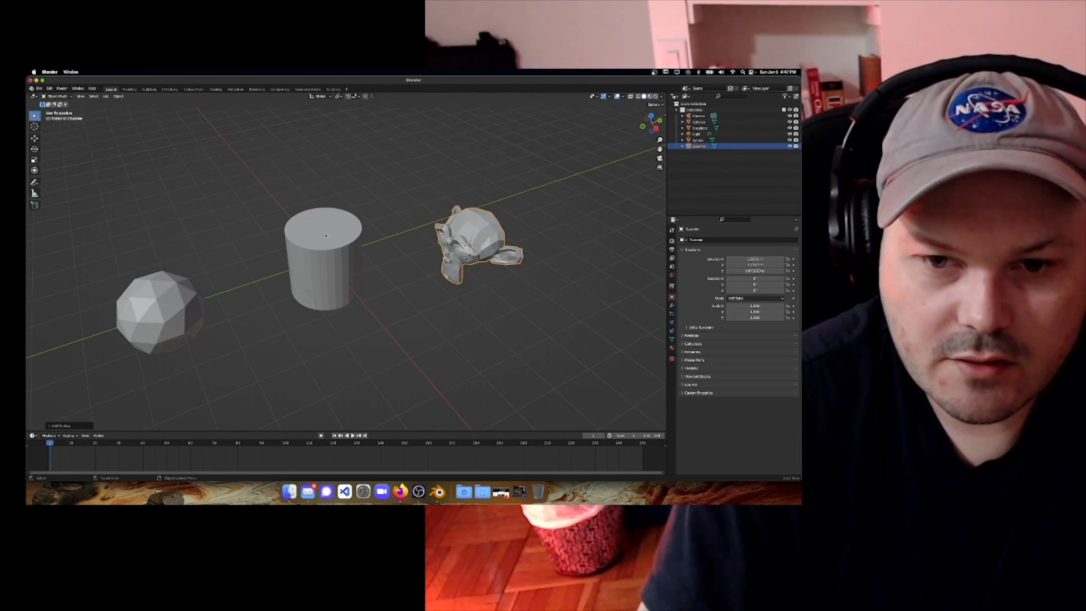
{"action": "left_click", "coordinate": [305, 233]}
{"action": "key", "text": "Tab"}
{"action": "key", "text": "Tab"}
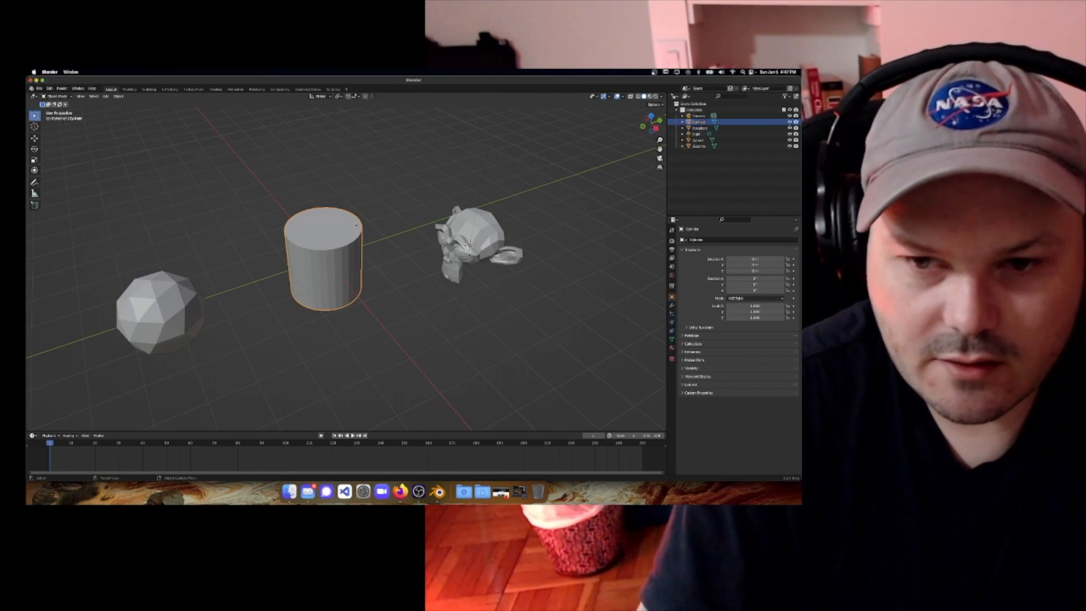
Delete the monkey, the cylinder and the icosphere, leaving only the UV sphere as a mesh
{"action": "middle_click_drag", "start_coordinate": [368, 220], "coordinate": [417, 272]}
{"action": "left_click", "coordinate": [420, 275]}
{"action": "key", "text": "Delete"}
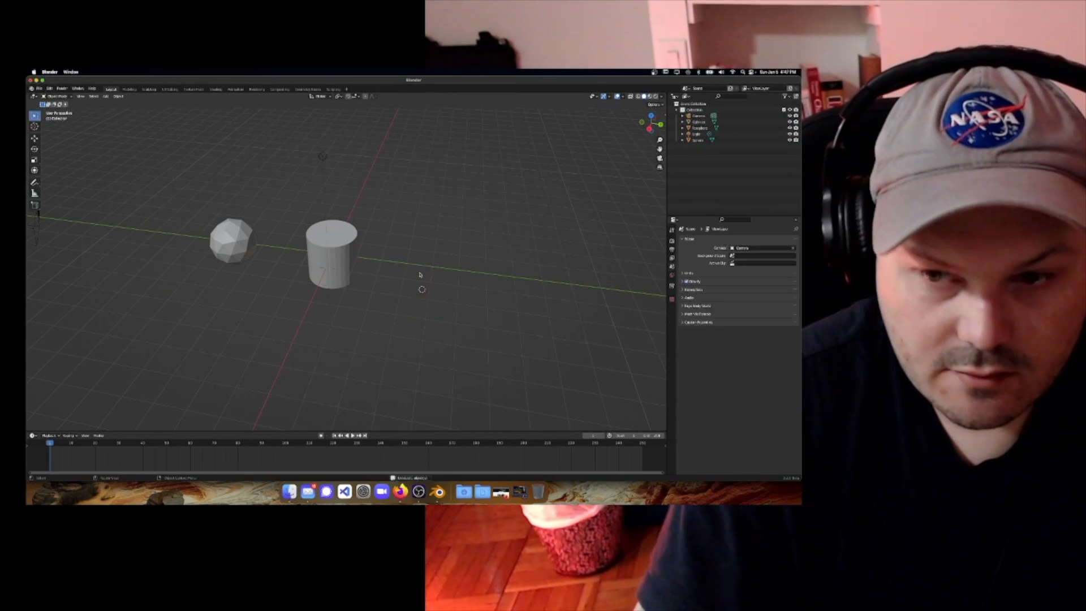
{"action": "left_click", "coordinate": [322, 259]}
{"action": "key", "text": "Delete"}
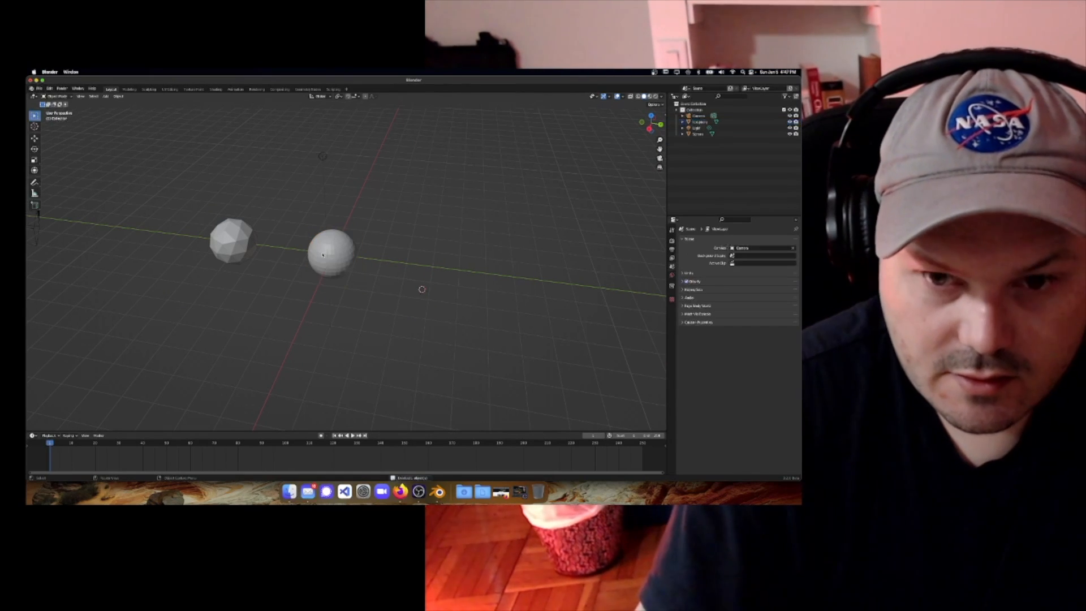
{"action": "left_click", "coordinate": [224, 232]}
{"action": "key", "text": "Delete"}
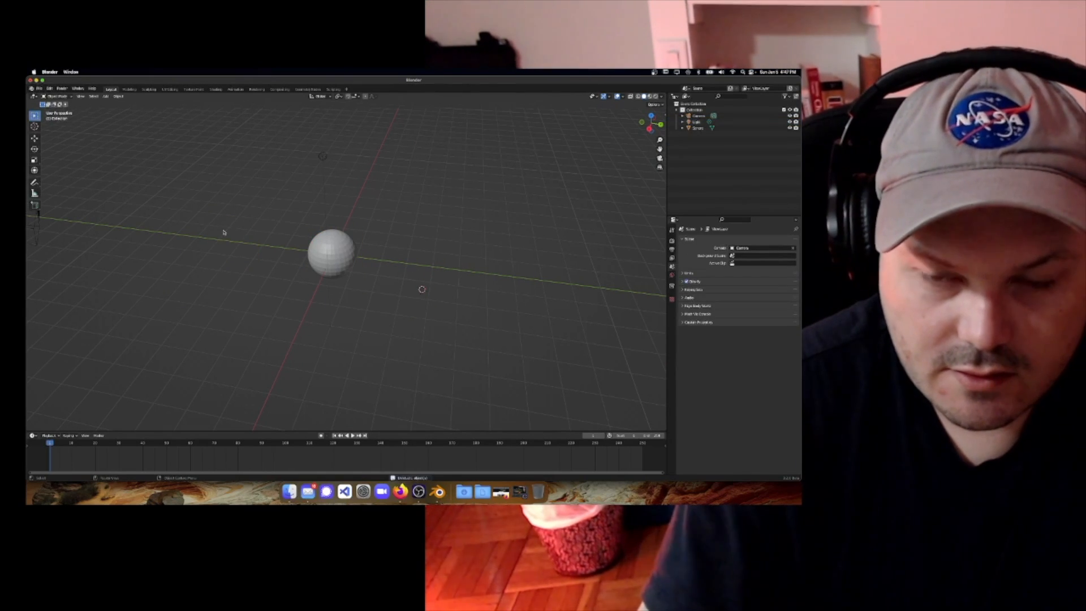
Add a cube mesh at the 3D cursor beside the UV sphere, and delete that cube again
{"action": "middle_click_drag", "start_coordinate": [224, 235], "coordinate": [312, 226]}
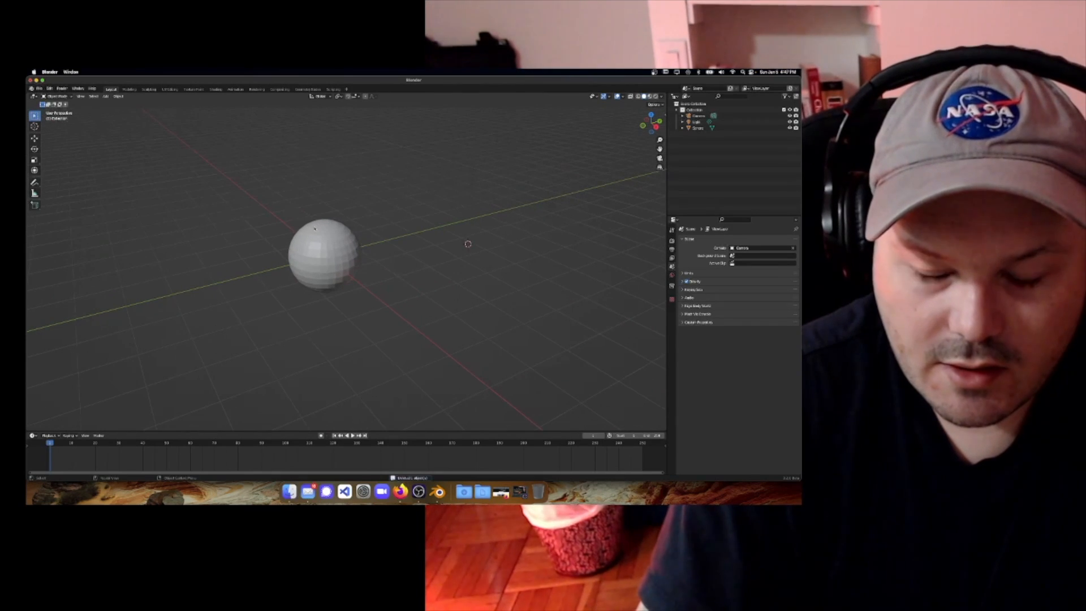
{"action": "left_click", "coordinate": [315, 229]}
{"action": "scroll", "coordinate": [309, 229], "scroll_direction": "up", "scroll_amount": 2}
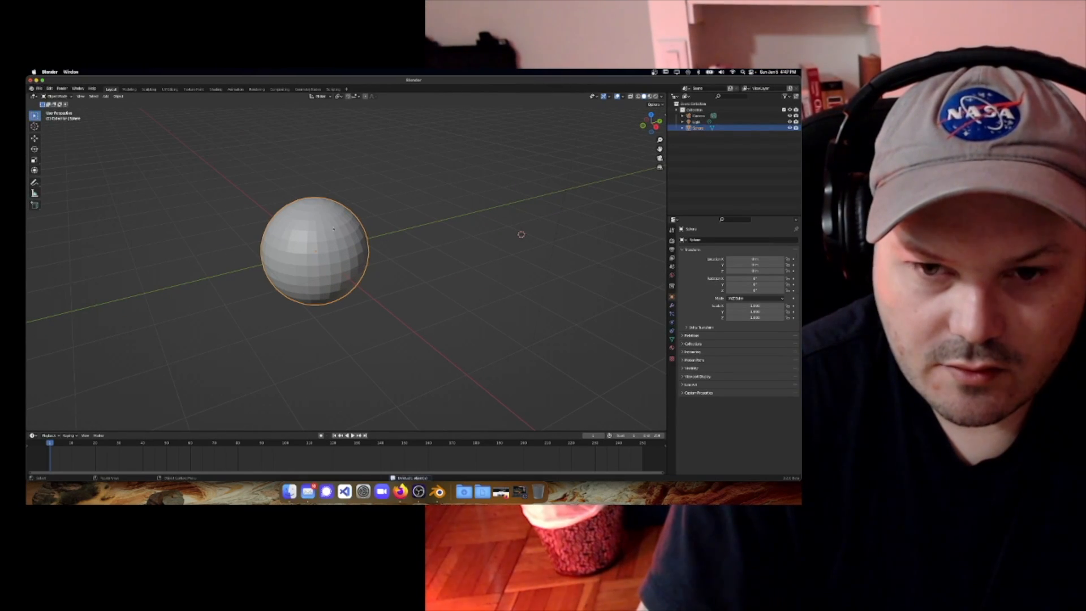
{"action": "scroll", "coordinate": [332, 216], "scroll_direction": "up", "scroll_amount": 1}
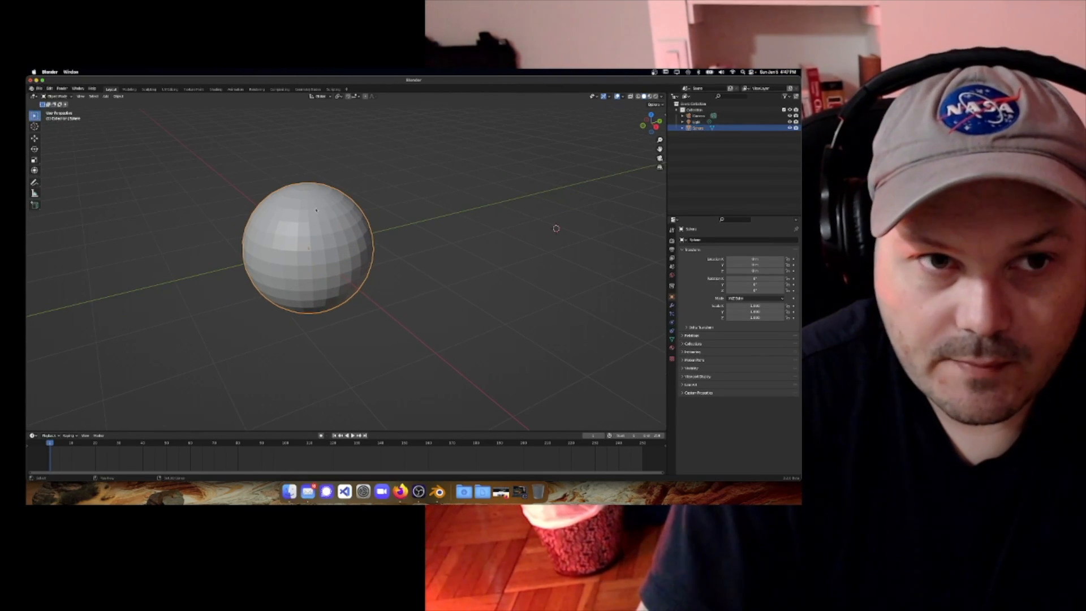
{"action": "middle_click_drag", "start_coordinate": [316, 210], "coordinate": [312, 226], "text": "shift"}
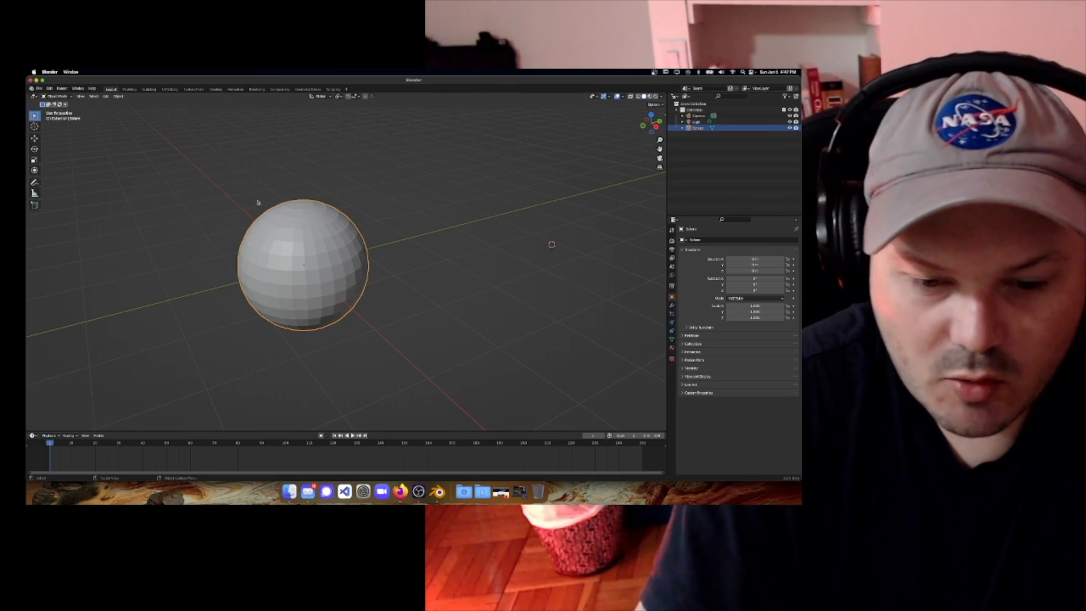
{"action": "scroll", "coordinate": [259, 203], "scroll_direction": "down", "scroll_amount": 2}
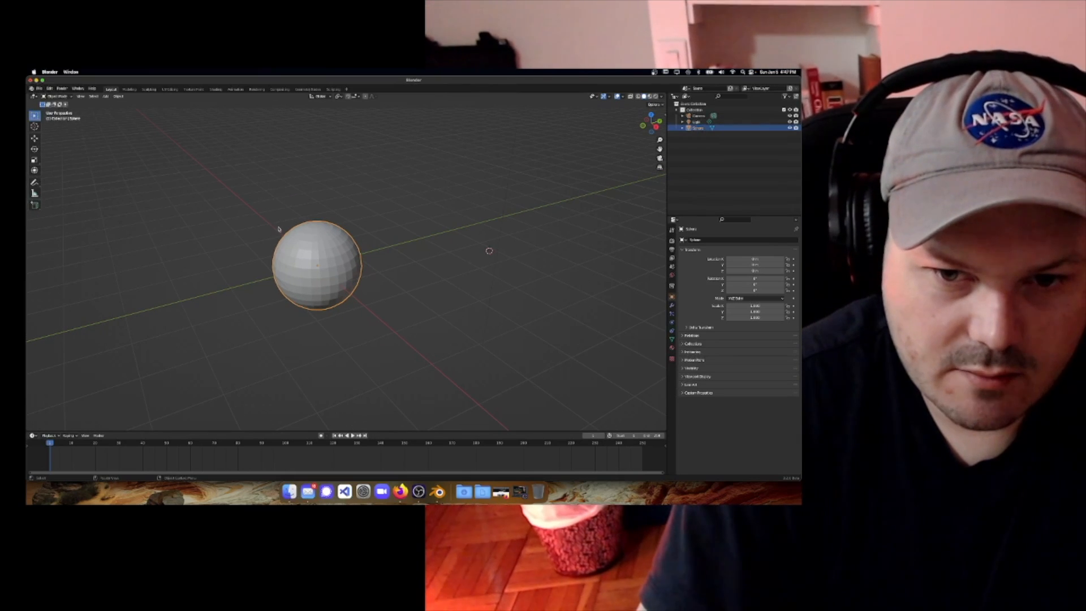
{"action": "key", "text": "shift+a"}
{"action": "mouse_move", "coordinate": [271, 233]}
{"action": "left_click", "coordinate": [311, 240]}
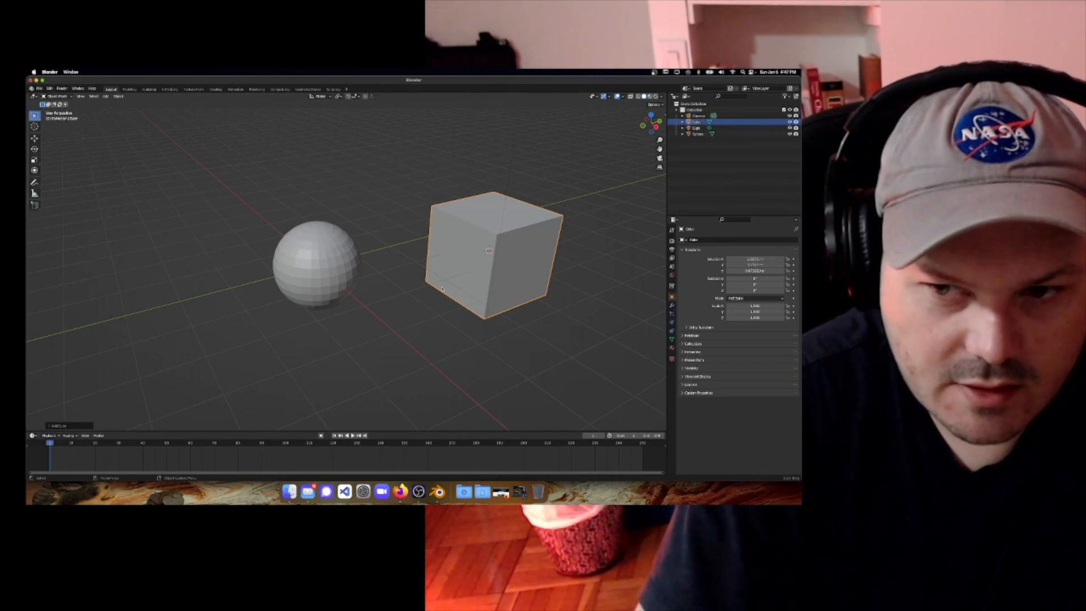
{"action": "middle_click_drag", "start_coordinate": [397, 270], "coordinate": [369, 268], "text": "shift"}
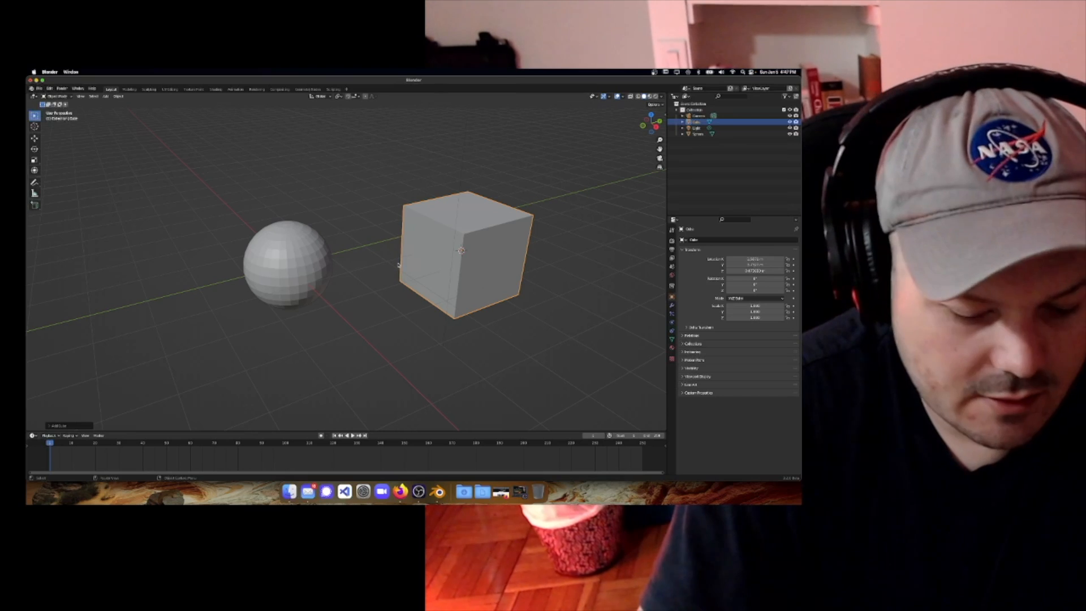
{"action": "key", "text": "Delete"}
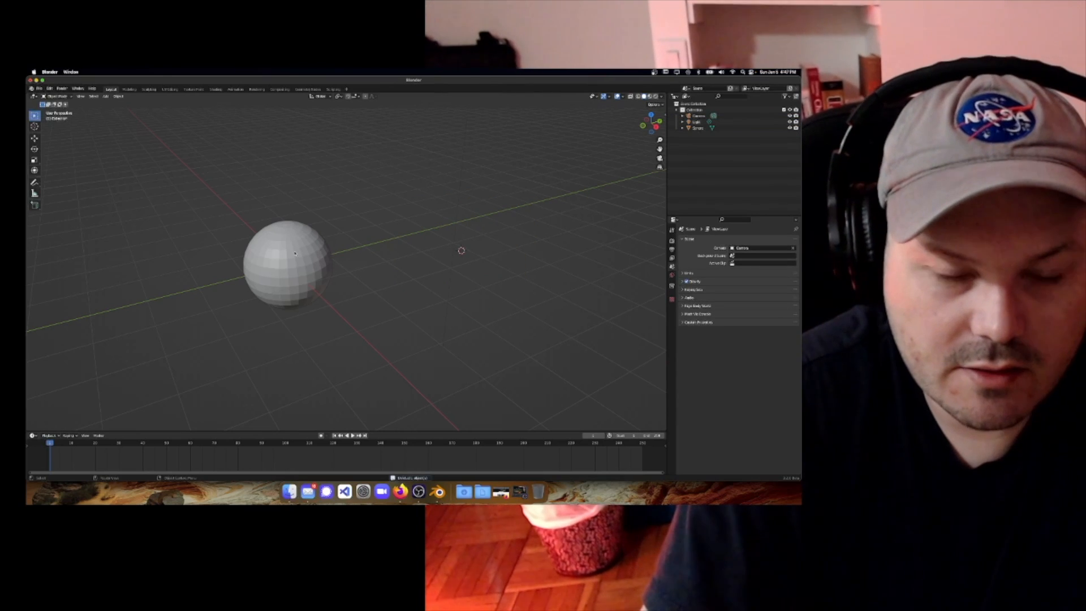
Select the UV sphere, switch it to Edit Mode and deselect its whole mesh
{"action": "left_click", "coordinate": [295, 253]}
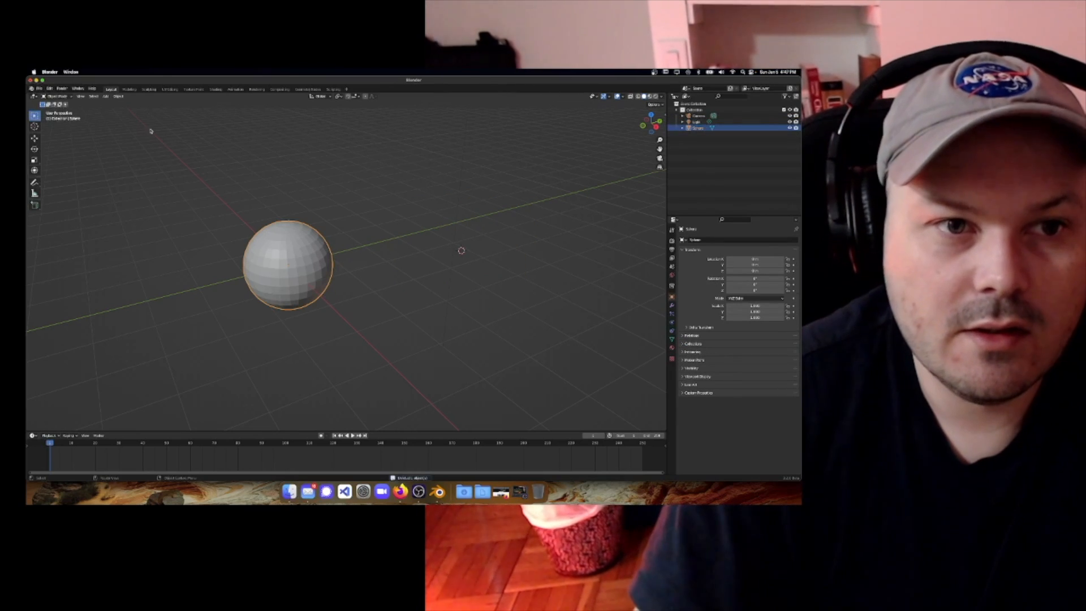
{"action": "left_click", "coordinate": [70, 97]}
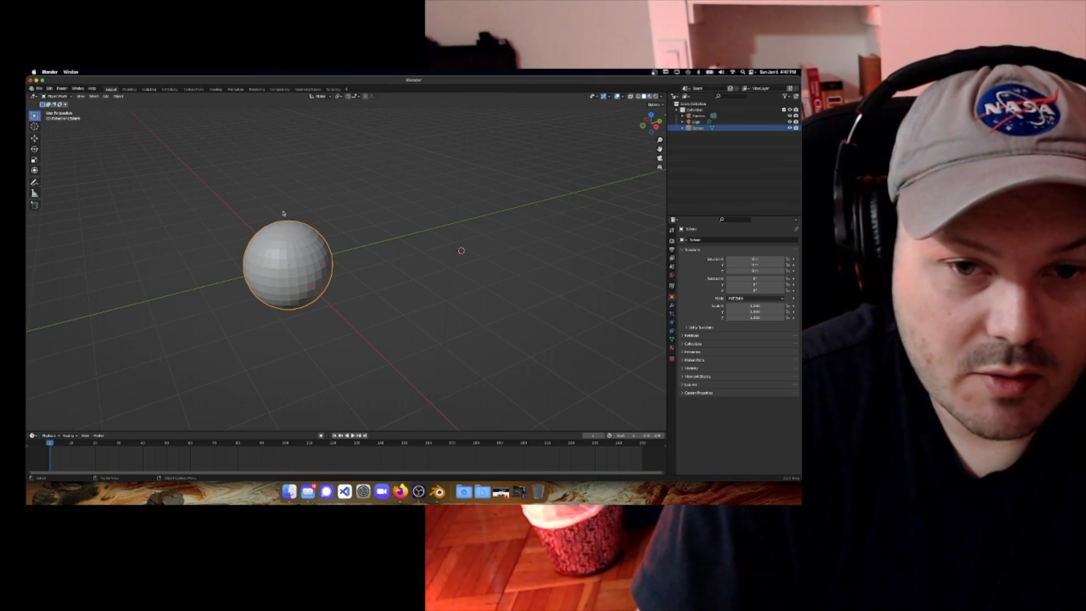
{"action": "left_click", "coordinate": [241, 202]}
{"action": "left_click", "coordinate": [285, 249]}
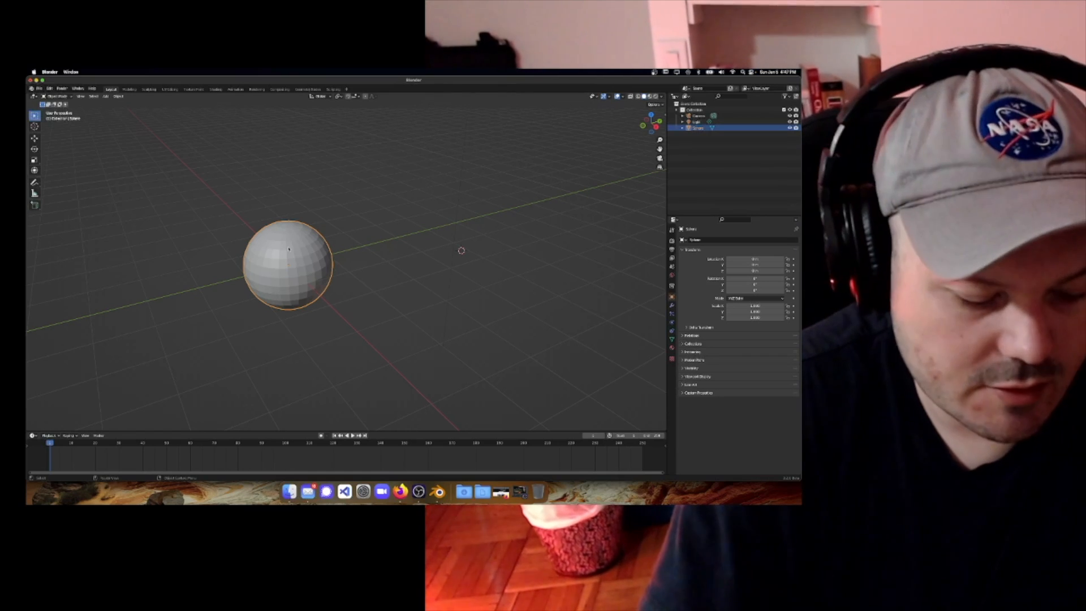
{"action": "key", "text": "Tab"}
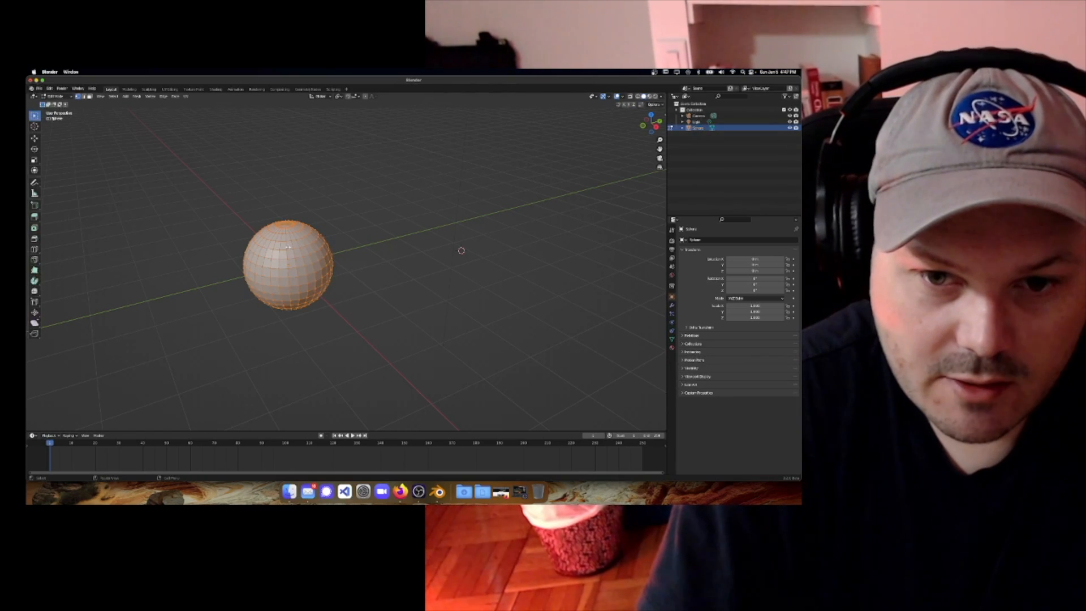
{"action": "middle_click_drag", "start_coordinate": [288, 247], "coordinate": [370, 261]}
{"action": "scroll", "coordinate": [291, 268], "scroll_direction": "up", "scroll_amount": 4}
{"action": "scroll", "coordinate": [379, 247], "scroll_direction": "up", "scroll_amount": 3}
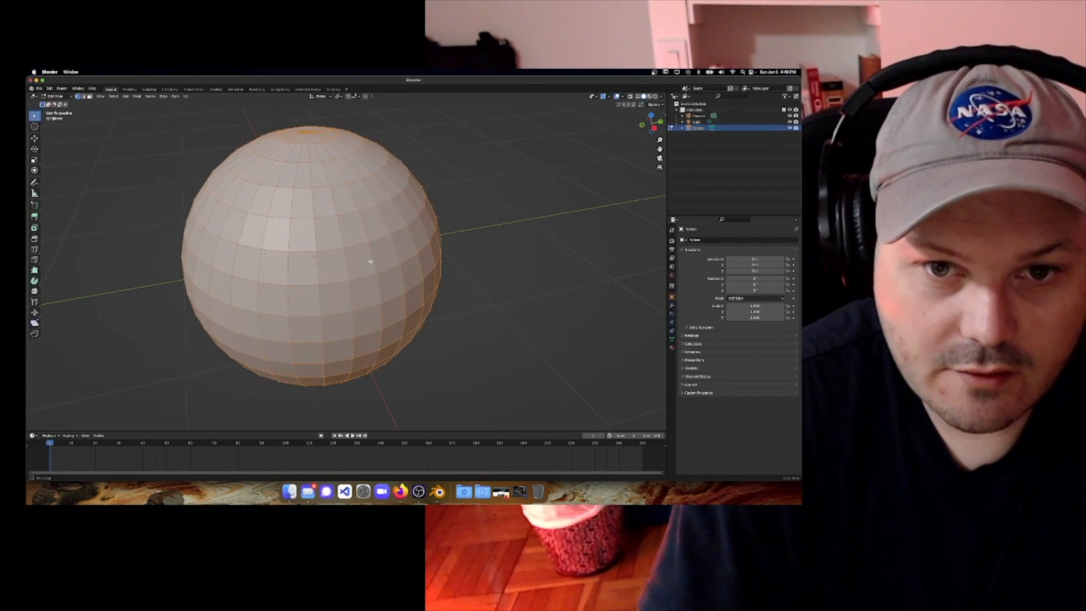
{"action": "key", "text": "alt+a"}
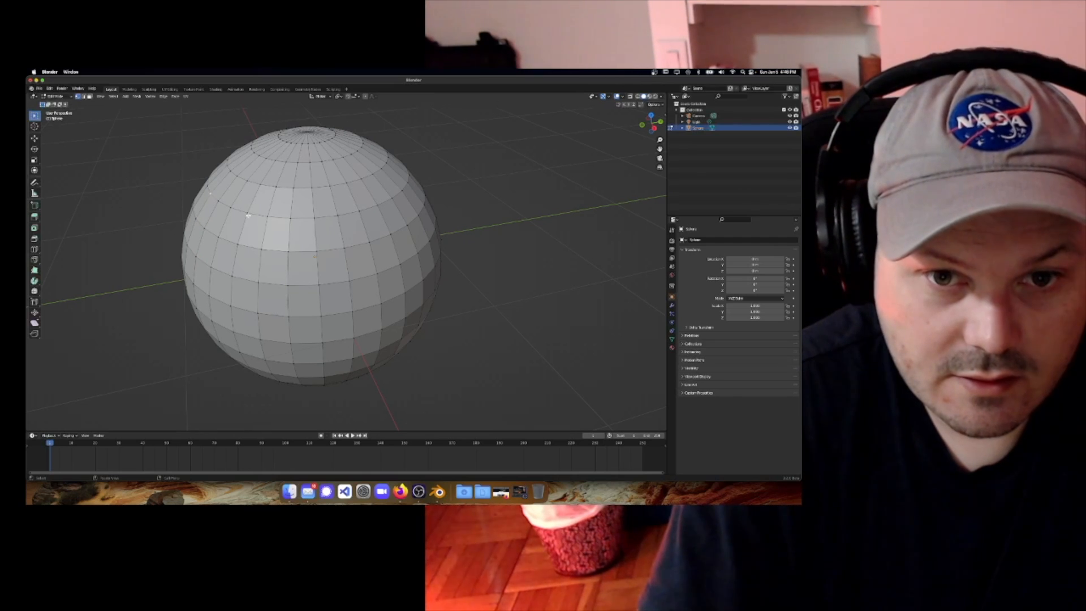
Try moving a single vertex on the UV sphere's surface freely, cancel the moves, and return the sphere to Object Mode
{"action": "middle_click_drag", "start_coordinate": [253, 215], "coordinate": [279, 249]}
{"action": "key", "text": "g"}
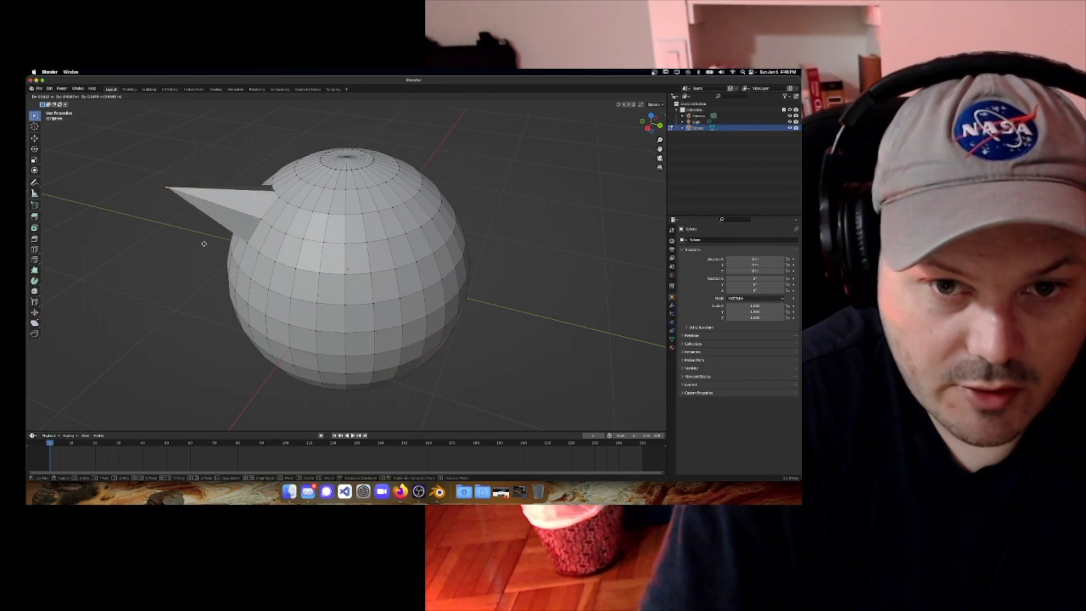
{"action": "key", "text": "Escape"}
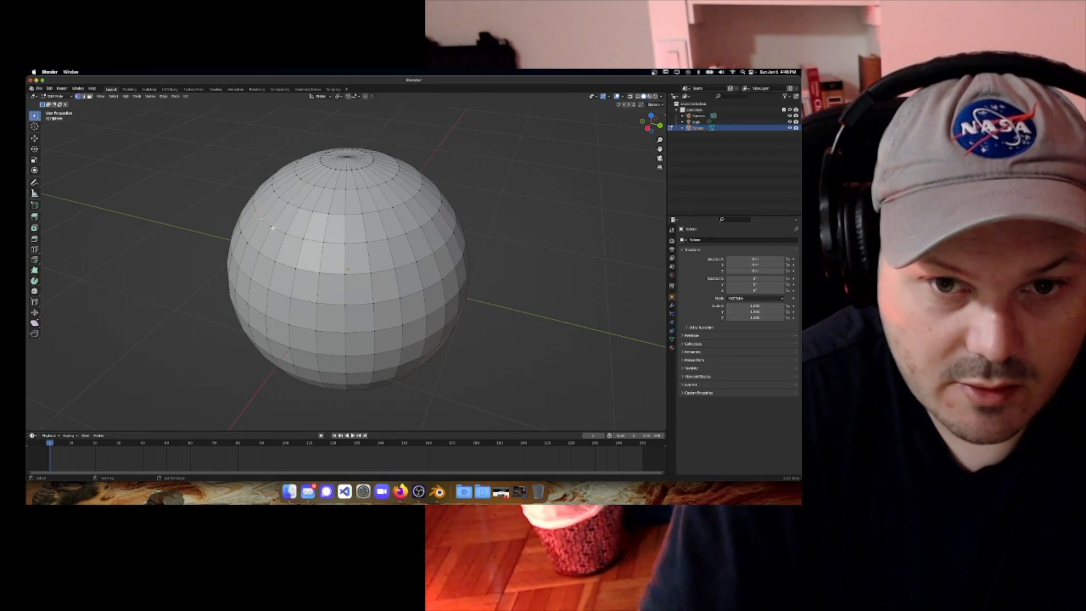
{"action": "key", "text": "g"}
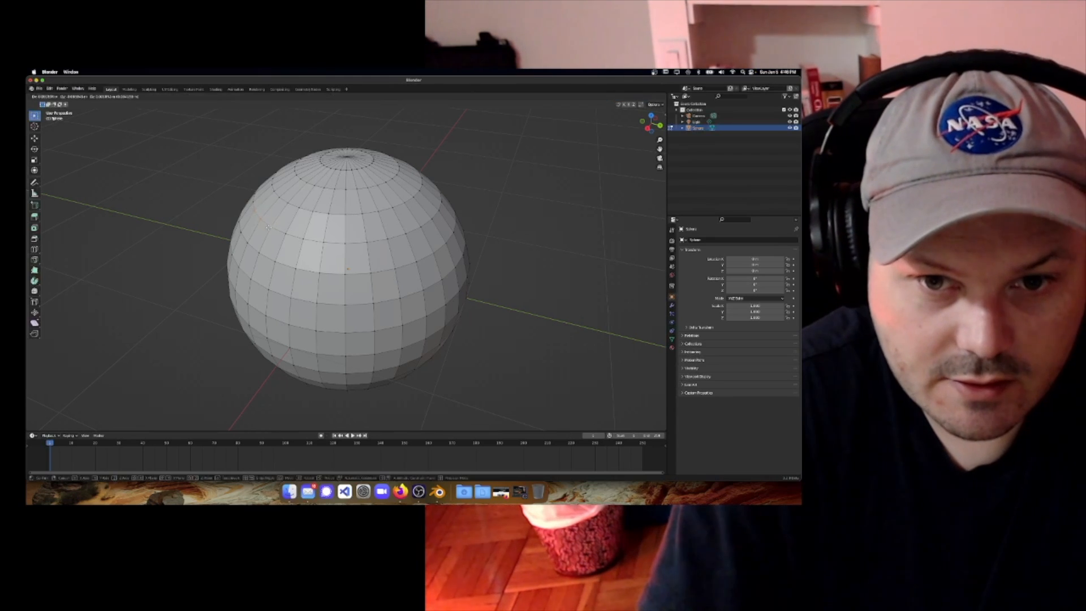
{"action": "key", "text": "Escape"}
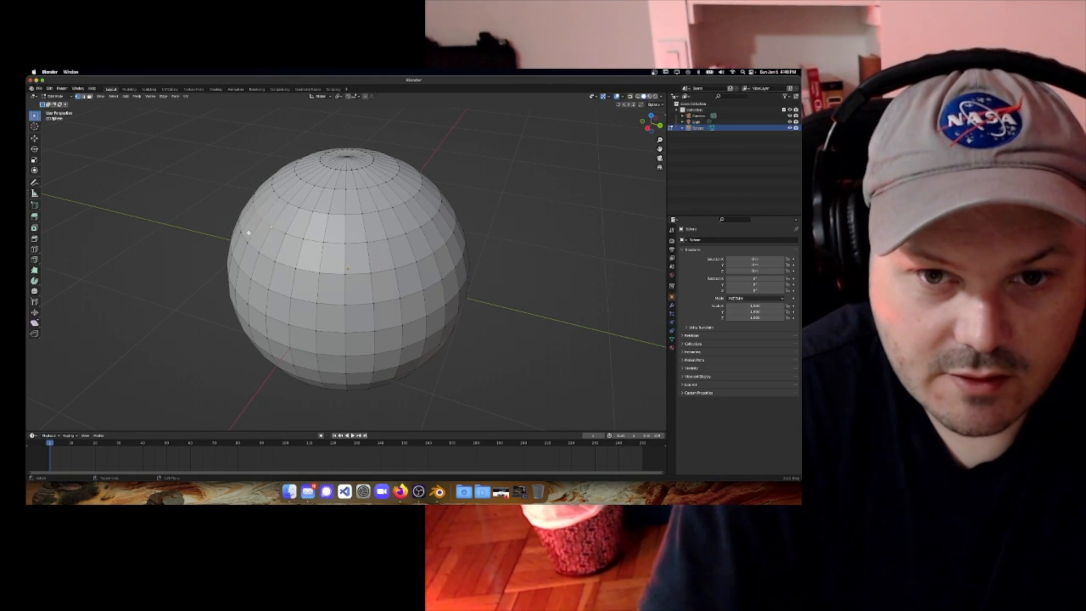
{"action": "middle_click_drag", "start_coordinate": [248, 232], "coordinate": [296, 239]}
{"action": "key", "text": "Tab"}
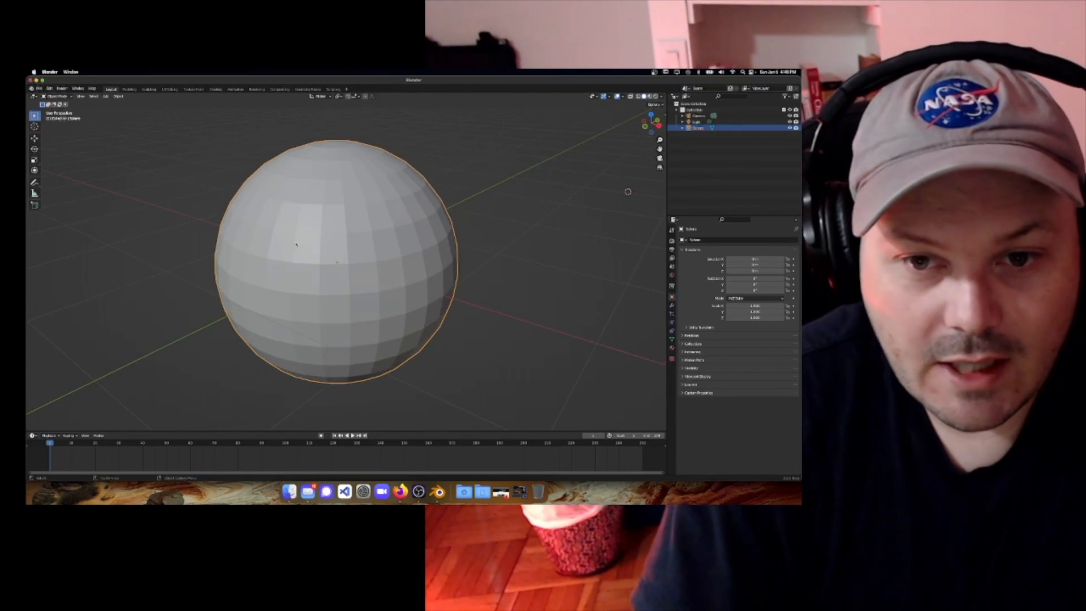
Add a second UV sphere mesh at the 3D cursor beside the existing sphere
{"action": "scroll", "coordinate": [300, 242], "scroll_direction": "down", "scroll_amount": 2}
{"action": "middle_click_drag", "start_coordinate": [427, 258], "coordinate": [346, 267], "text": "shift"}
{"action": "key", "text": "shift+a"}
{"action": "mouse_move", "coordinate": [355, 268]}
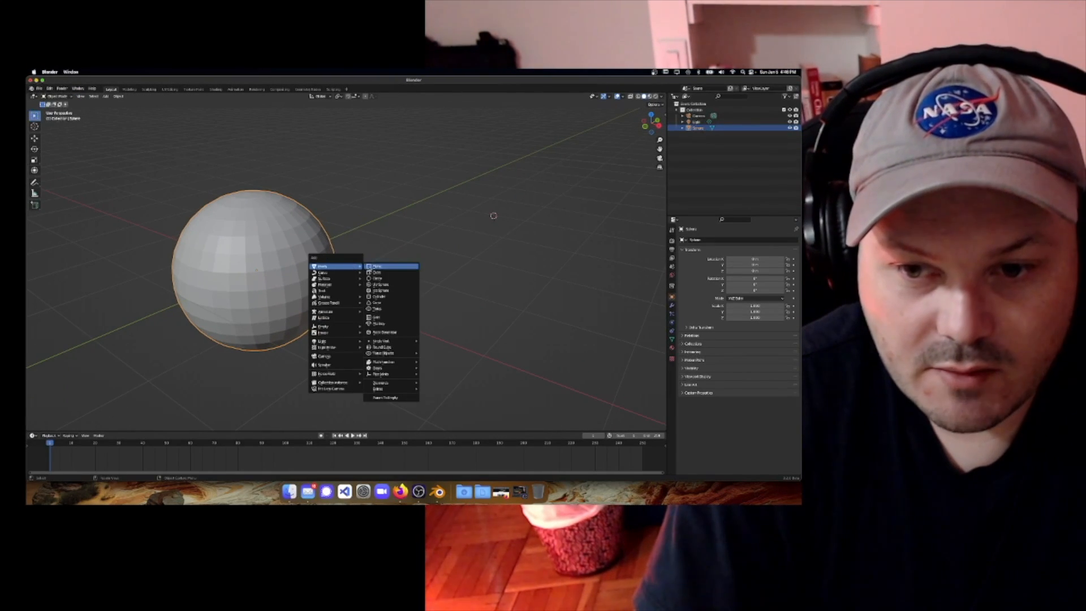
{"action": "left_click", "coordinate": [381, 285]}
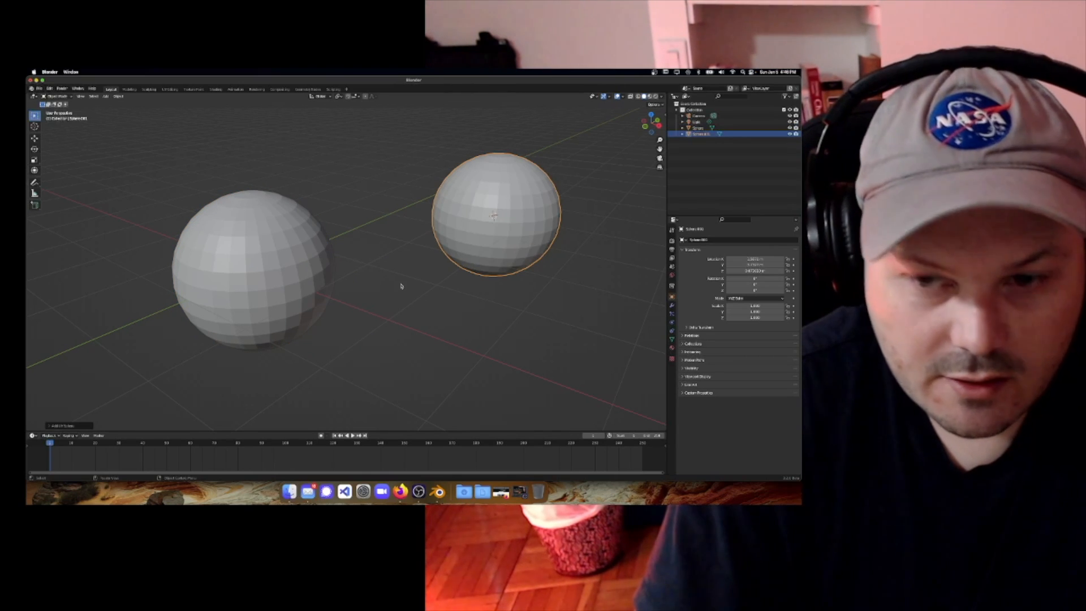
Move the new sphere along the Y axis until it slightly overlaps the first sphere
{"action": "mouse_move", "coordinate": [400, 286]}
{"action": "middle_mouse_down"}
{"action": "mouse_move", "coordinate": [394, 279]}
{"action": "mouse_move", "coordinate": [420, 282]}
{"action": "middle_mouse_up"}
{"action": "key", "text": "g"}
{"action": "key", "text": "y"}
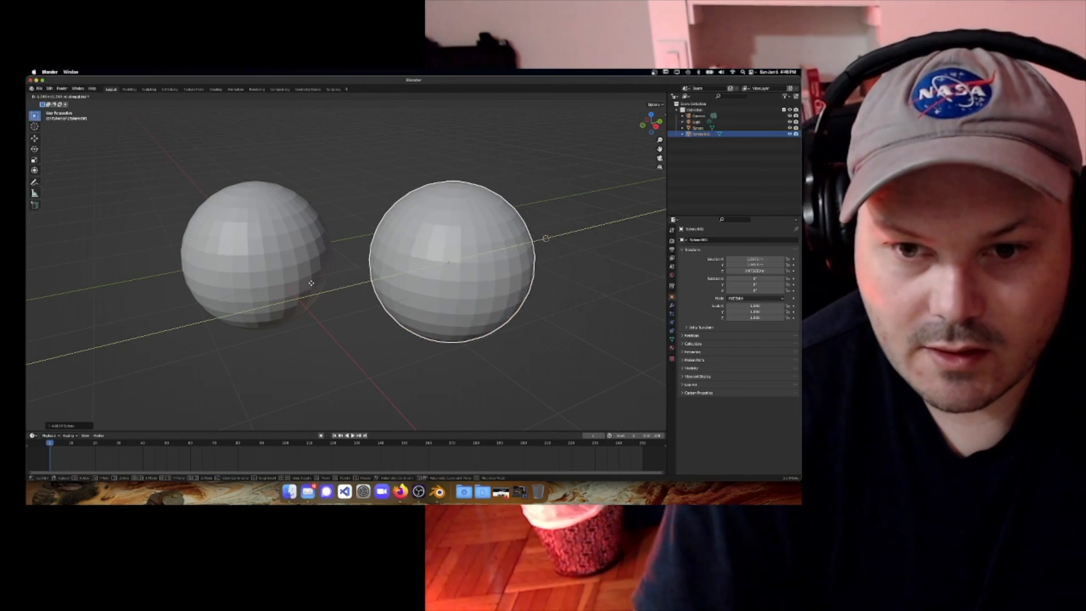
{"action": "left_click", "coordinate": [290, 284]}
{"action": "middle_click_drag", "start_coordinate": [290, 284], "coordinate": [317, 325]}
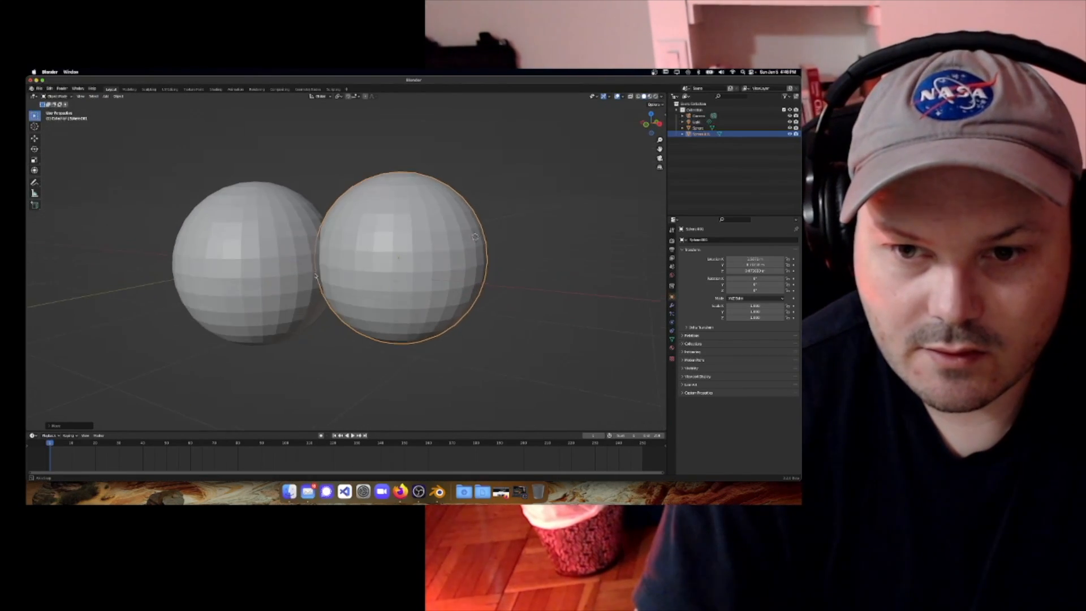
Select only the original UV sphere and add a Boolean modifier set to Union
{"action": "left_click", "coordinate": [320, 332]}
{"action": "left_click", "coordinate": [356, 294]}
{"action": "left_click", "coordinate": [295, 282]}
{"action": "left_click", "coordinate": [314, 368]}
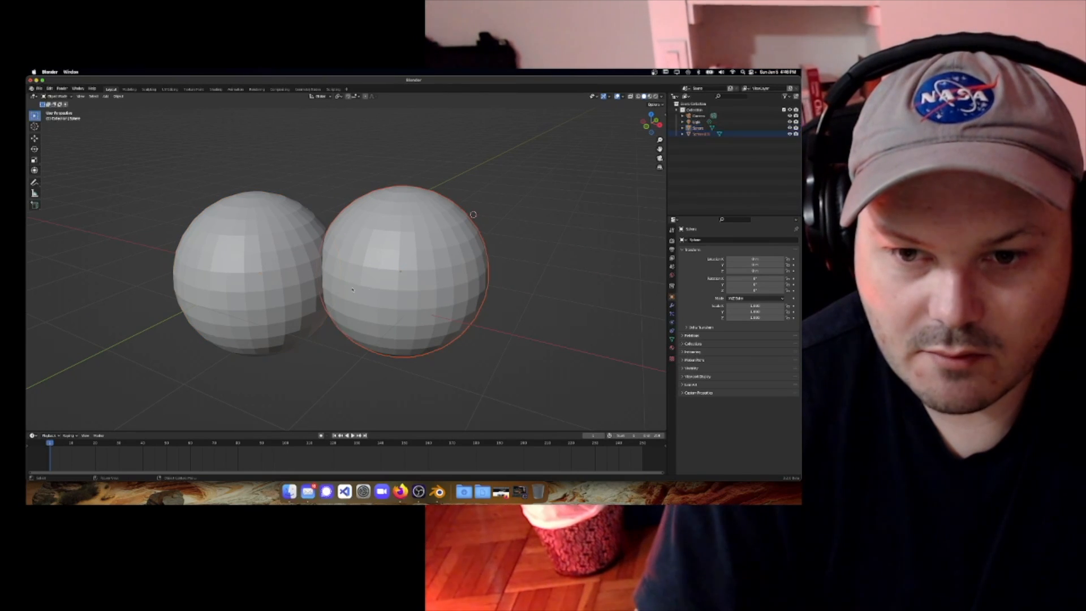
{"action": "left_click", "coordinate": [292, 295]}
{"action": "left_click", "coordinate": [354, 300]}
{"action": "left_click", "coordinate": [302, 299]}
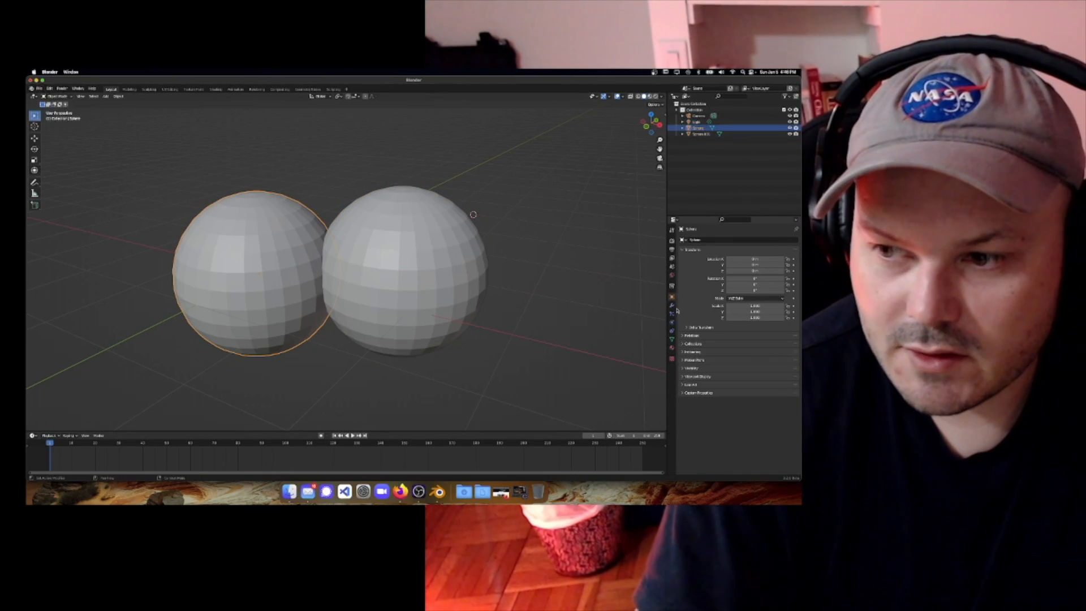
{"action": "left_click", "coordinate": [672, 306]}
{"action": "left_click", "coordinate": [695, 240]}
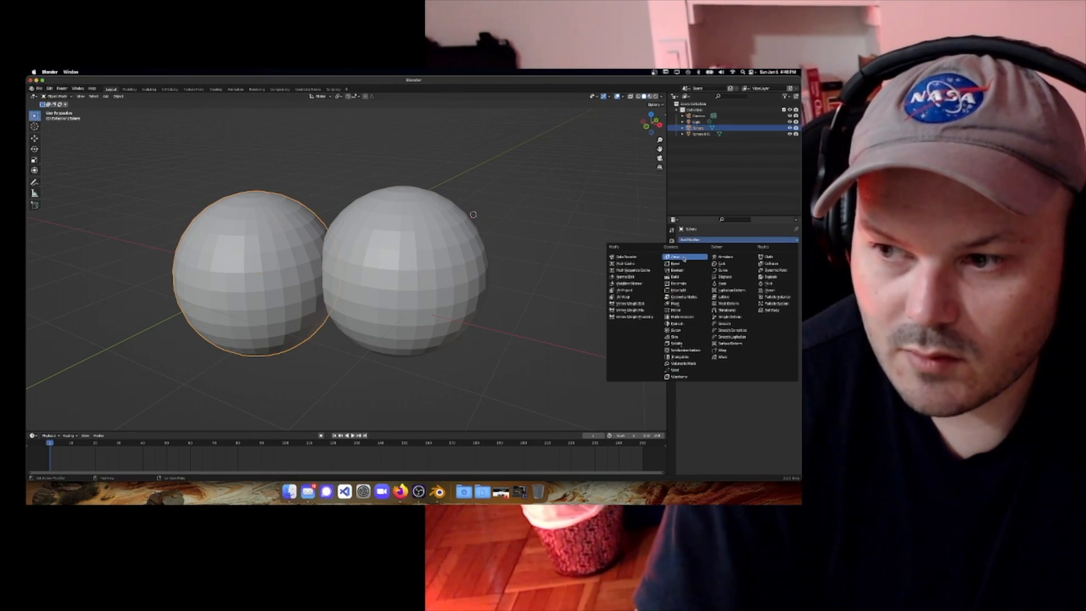
{"action": "left_click", "coordinate": [685, 266]}
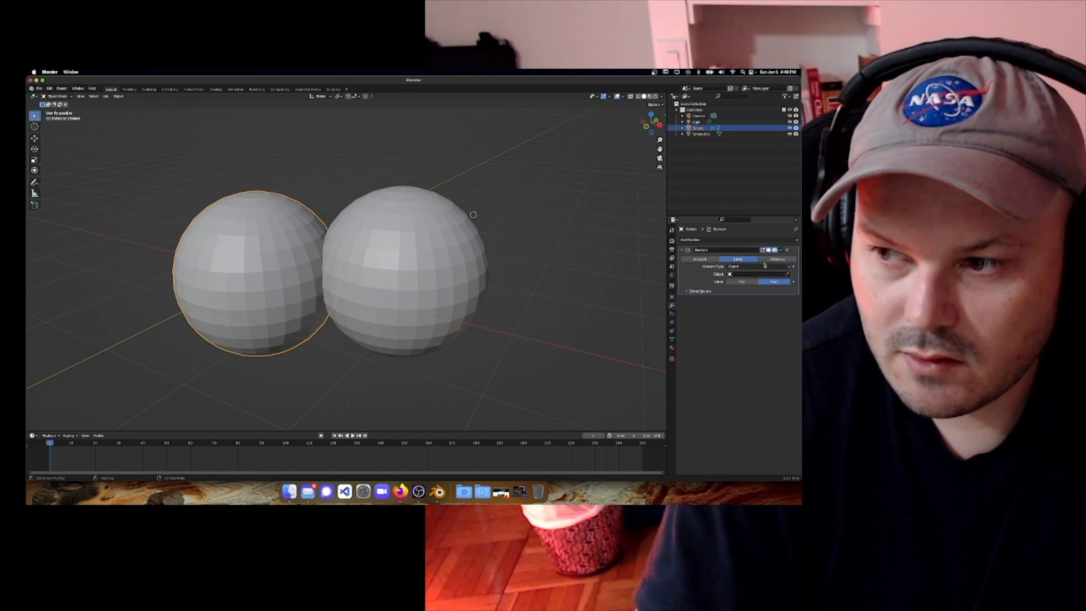
Pick the second sphere, Sphere.001, as the Boolean's object and apply the modifier
{"action": "left_click", "coordinate": [403, 240]}
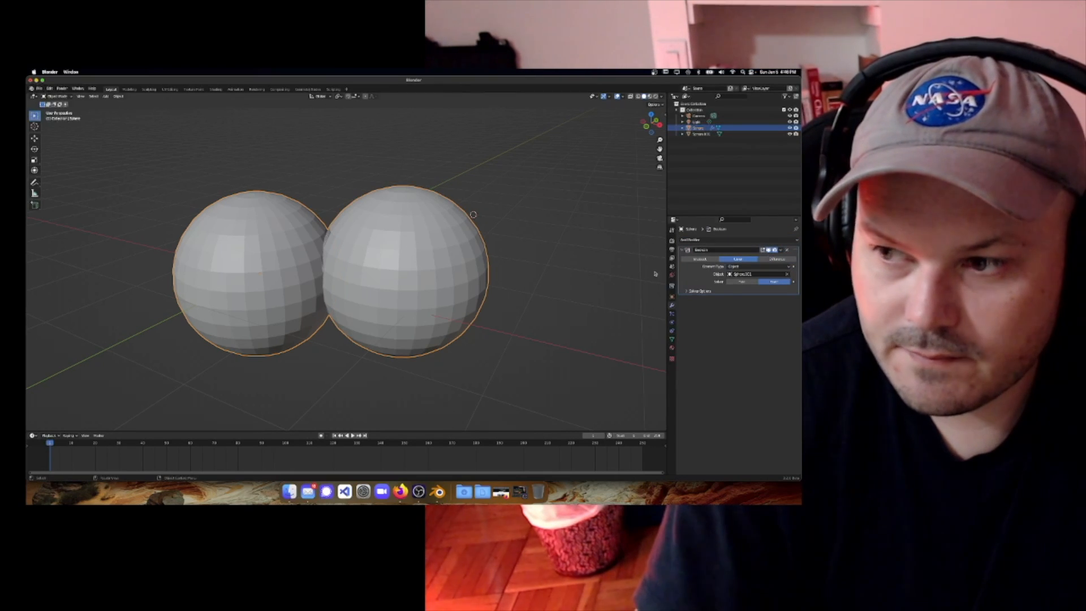
{"action": "left_click", "coordinate": [781, 251]}
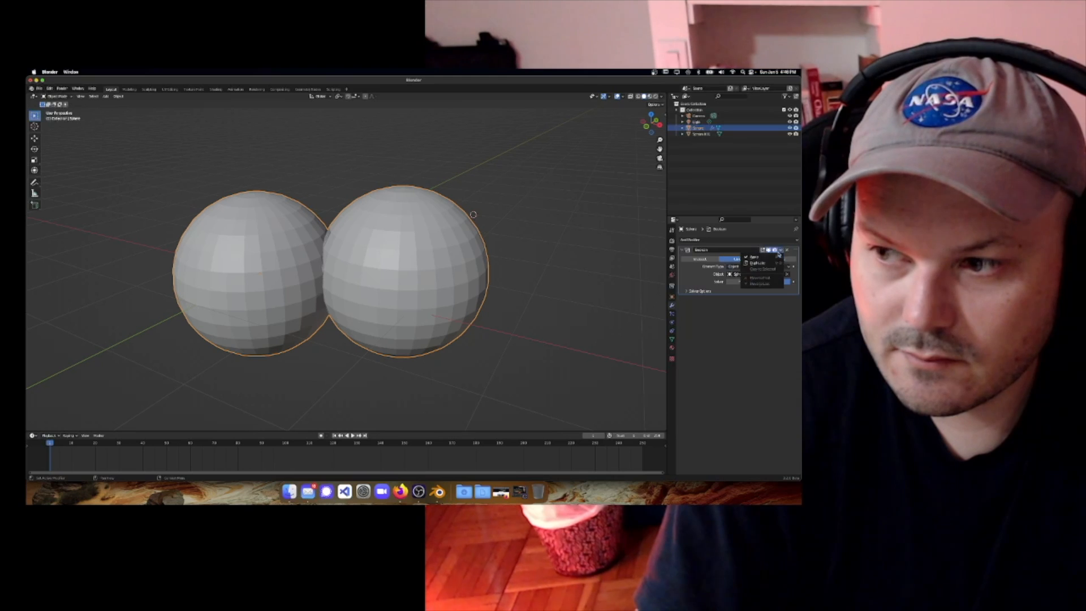
{"action": "left_click", "coordinate": [750, 257]}
Examine the merged mesh in Edit Mode, selecting all of its geometry and deselecting it again
{"action": "mouse_move", "coordinate": [324, 270]}
{"action": "middle_mouse_down"}
{"action": "mouse_move", "coordinate": [284, 271]}
{"action": "mouse_move", "coordinate": [339, 273]}
{"action": "middle_mouse_up"}
{"action": "key", "text": "Tab"}
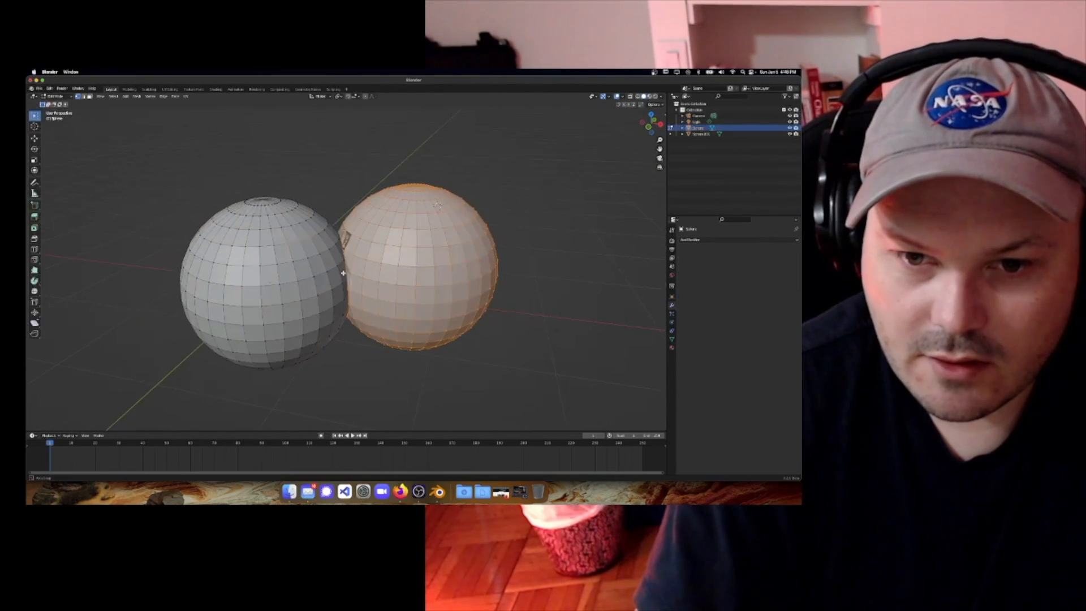
{"action": "key", "text": "Tab"}
{"action": "key", "text": "a"}
{"action": "key", "text": "Tab"}
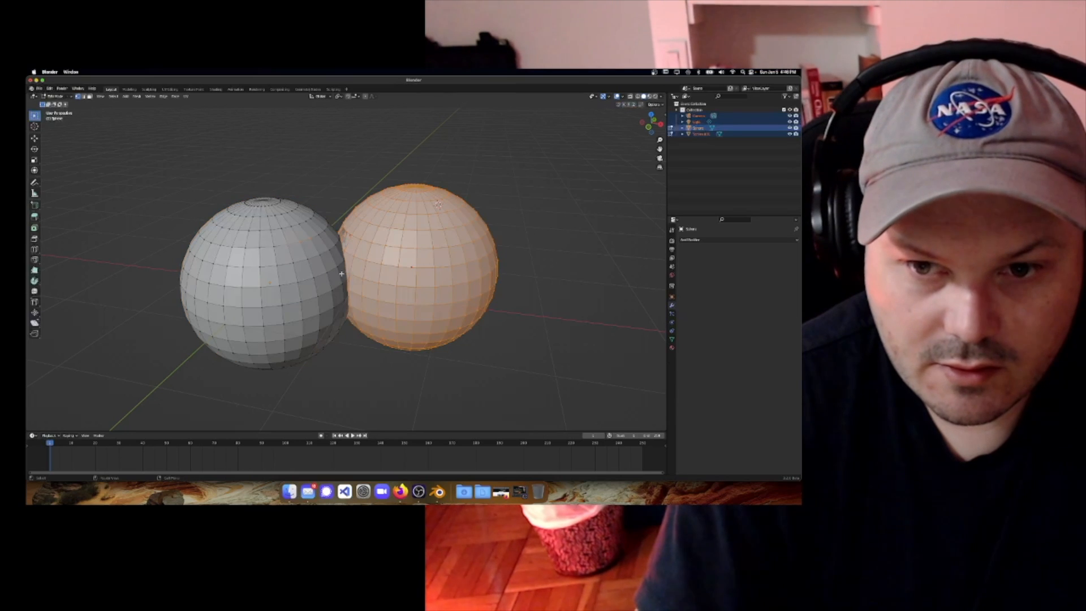
{"action": "key", "text": "a"}
{"action": "middle_click_drag", "start_coordinate": [344, 276], "coordinate": [323, 271]}
{"action": "scroll", "coordinate": [315, 270], "scroll_direction": "up", "scroll_amount": 2}
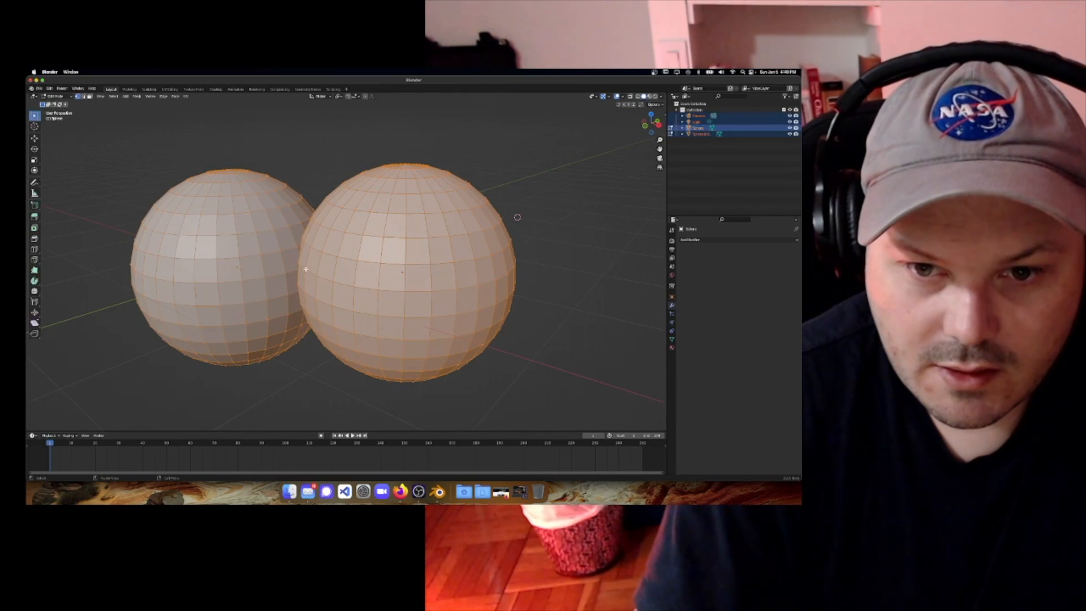
{"action": "key", "text": "alt+a"}
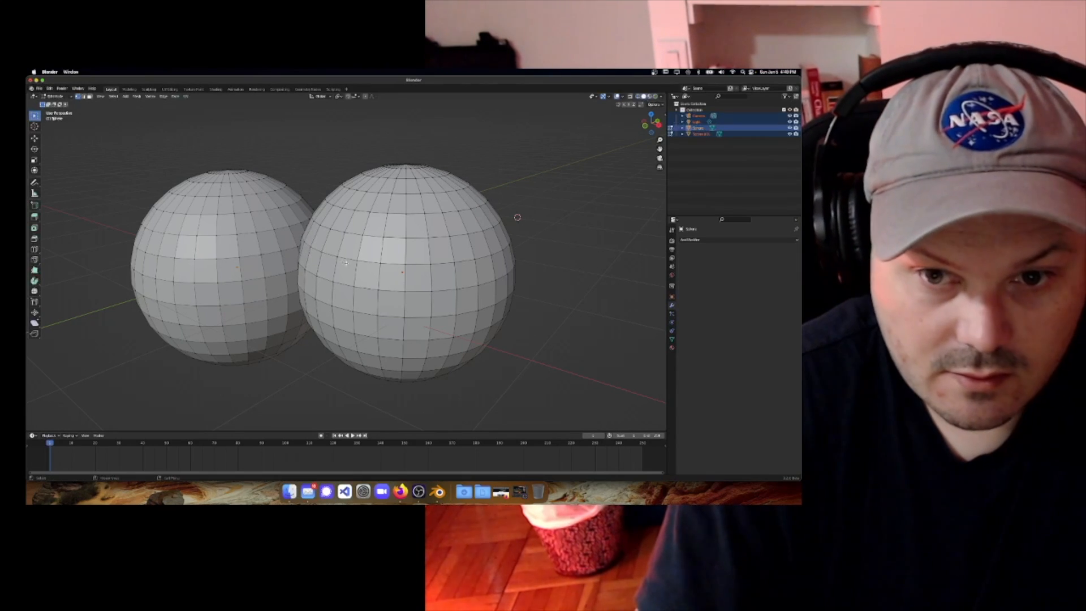
Try deleting the merged sphere object in Object Mode and undo the deletion
{"action": "key", "text": "Tab"}
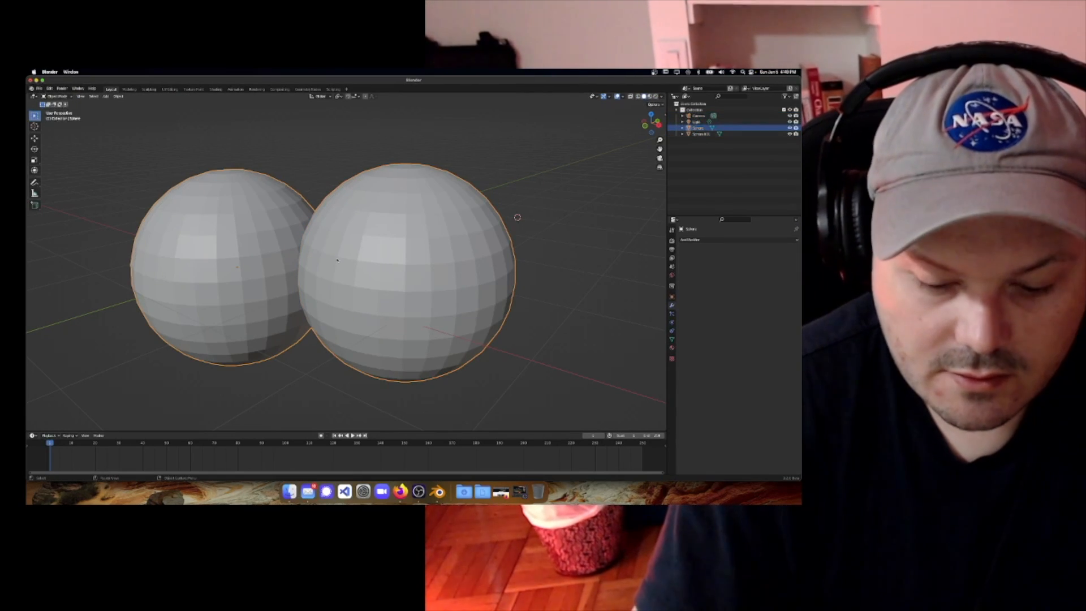
{"action": "key", "text": "Delete"}
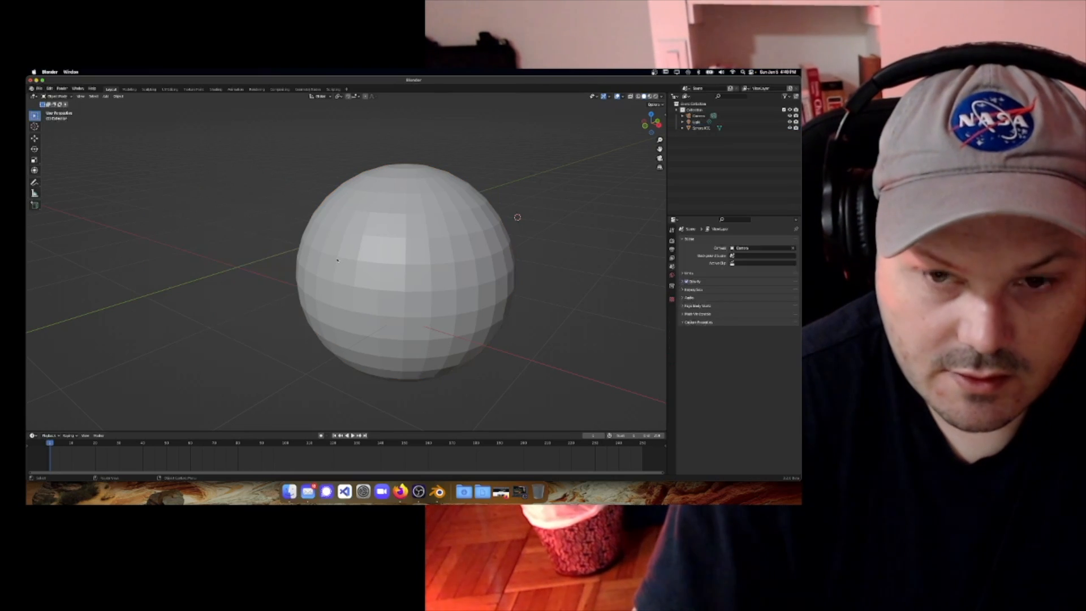
{"action": "key", "text": "ctrl+z"}
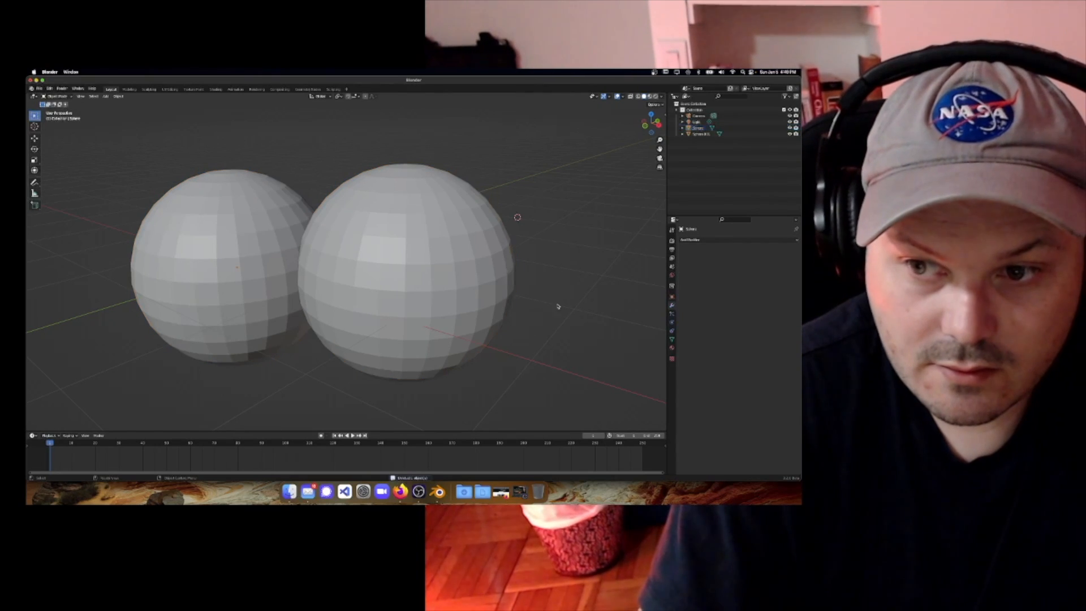
Delete the leftover separate second sphere and open the merged spheres in Edit Mode
{"action": "left_click", "coordinate": [485, 297]}
{"action": "key", "text": "super+z"}
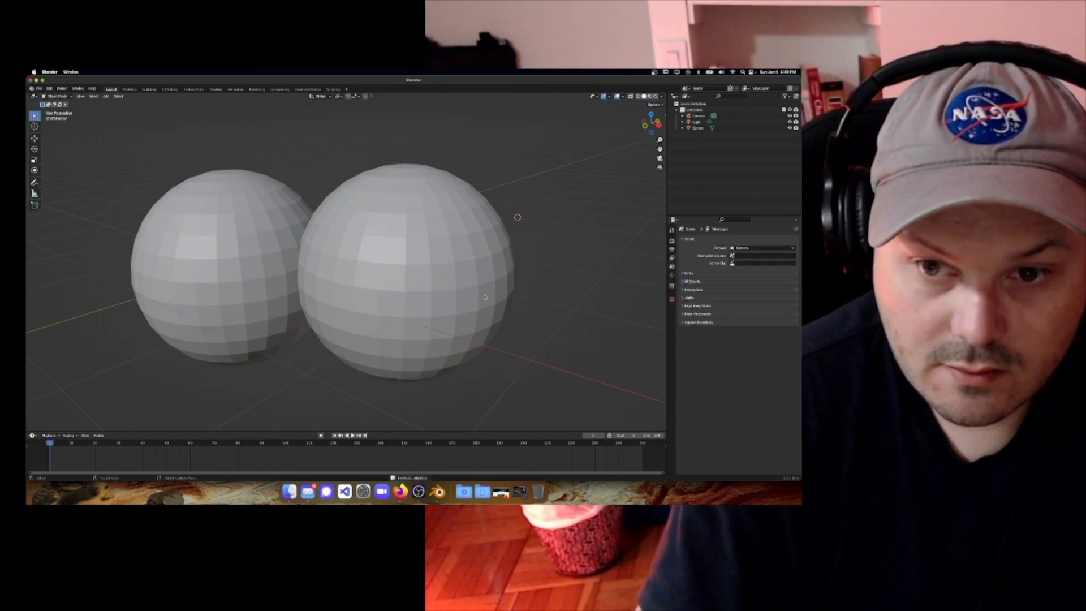
{"action": "key", "text": "super+z"}
{"action": "key", "text": "super+z"}
Try freely moving a vertex near the seam where the two merged spheres meet
{"action": "middle_click_drag", "start_coordinate": [330, 278], "coordinate": [334, 277]}
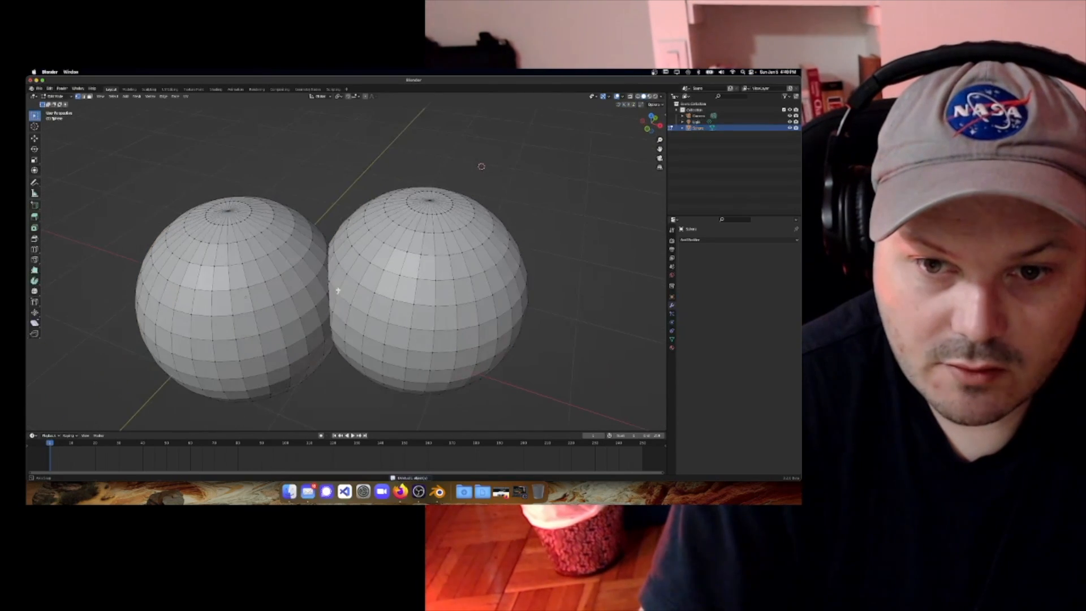
{"action": "scroll", "coordinate": [322, 285], "scroll_direction": "up", "scroll_amount": 5}
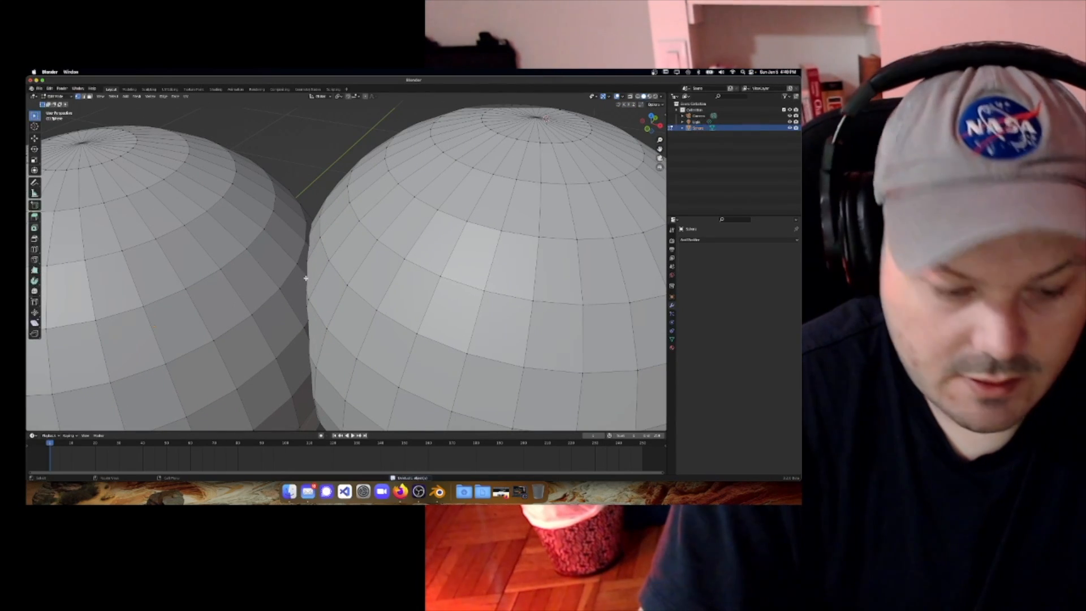
{"action": "key", "text": "g"}
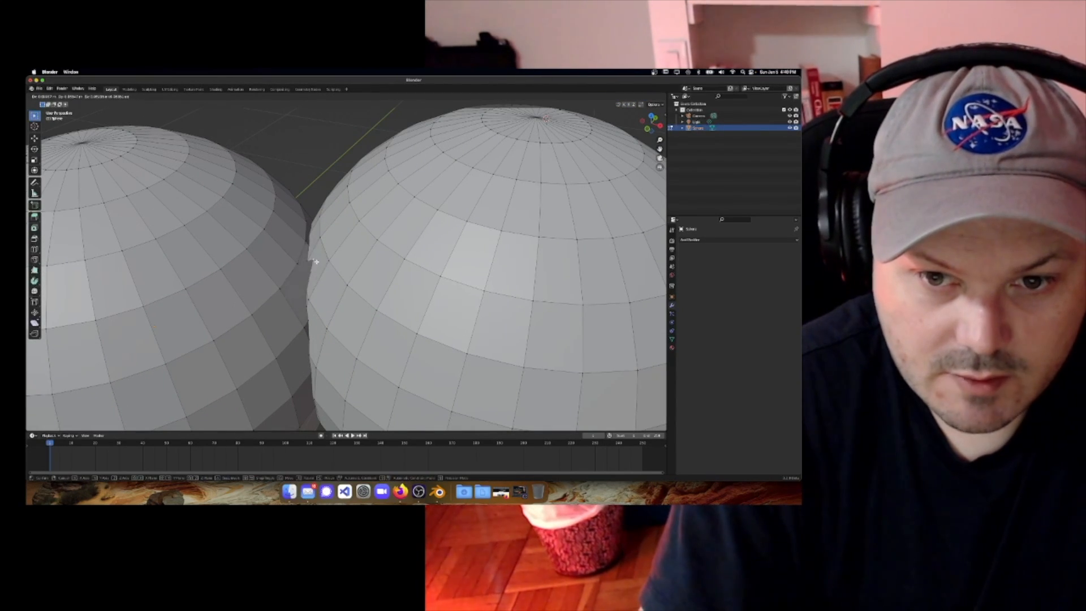
{"action": "left_click", "coordinate": [316, 261]}
{"action": "middle_click_drag", "start_coordinate": [316, 262], "coordinate": [189, 278]}
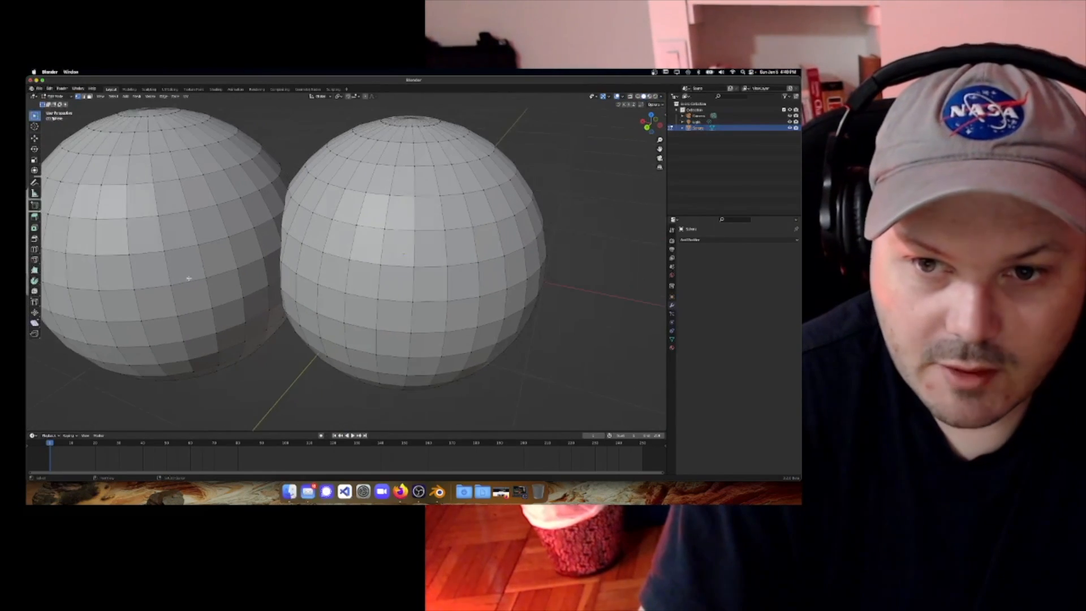
{"action": "scroll", "coordinate": [189, 278], "scroll_direction": "up", "scroll_amount": 2}
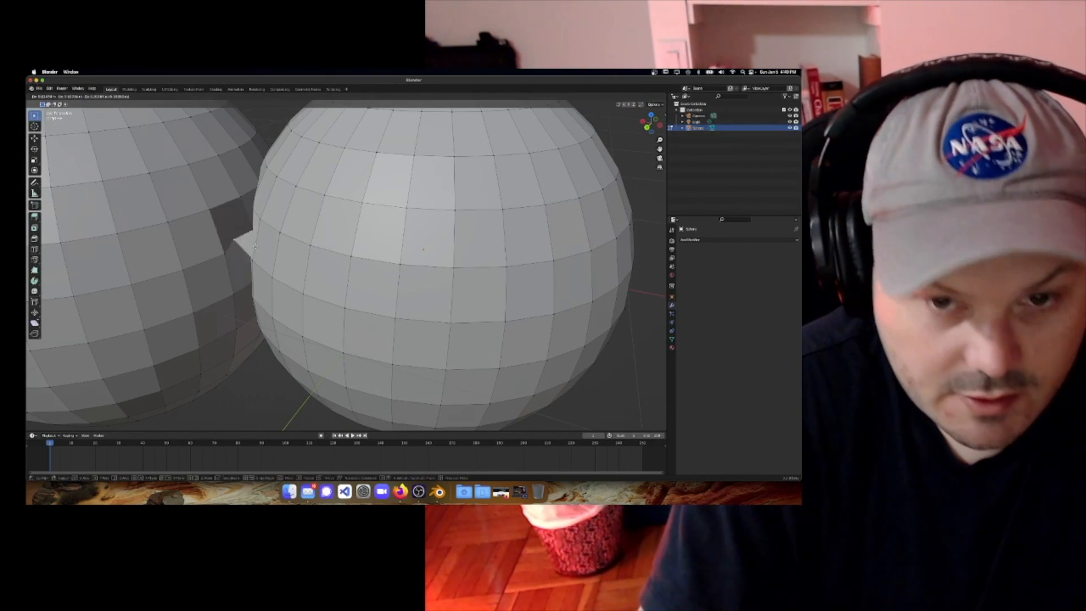
Switch to face selection, select one face on the upper part of a sphere, and try moving it before cancelling
{"action": "scroll", "coordinate": [249, 243], "scroll_direction": "down", "scroll_amount": 5}
{"action": "middle_click_drag", "start_coordinate": [128, 358], "coordinate": [473, 143]}
{"action": "middle_click_drag", "start_coordinate": [397, 246], "coordinate": [365, 255]}
{"action": "scroll", "coordinate": [374, 255], "scroll_direction": "up", "scroll_amount": 3}
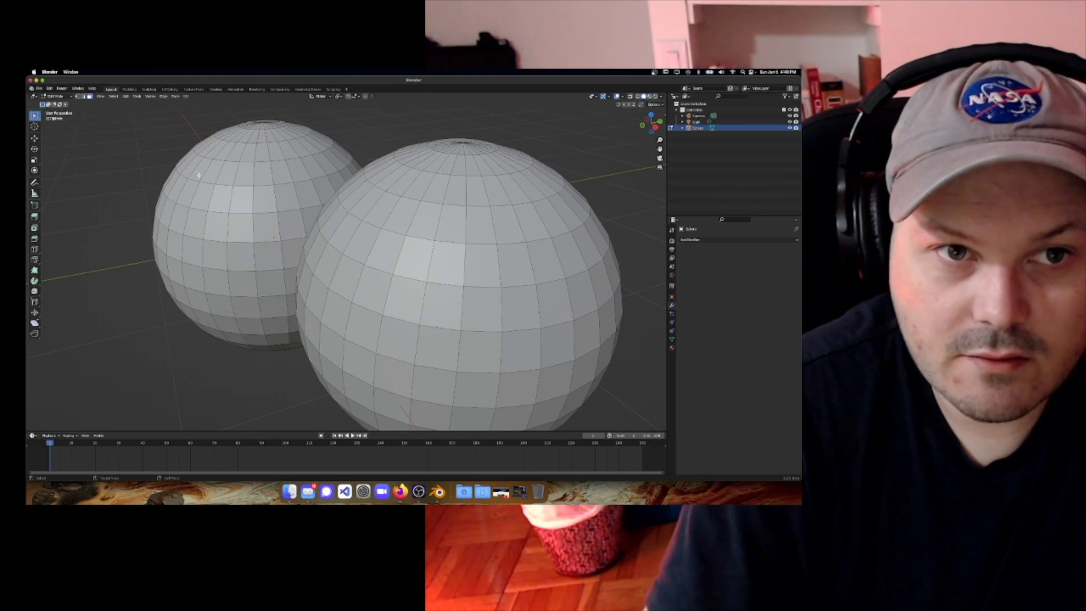
{"action": "left_click", "coordinate": [207, 170]}
{"action": "middle_click_drag", "start_coordinate": [208, 182], "coordinate": [259, 194]}
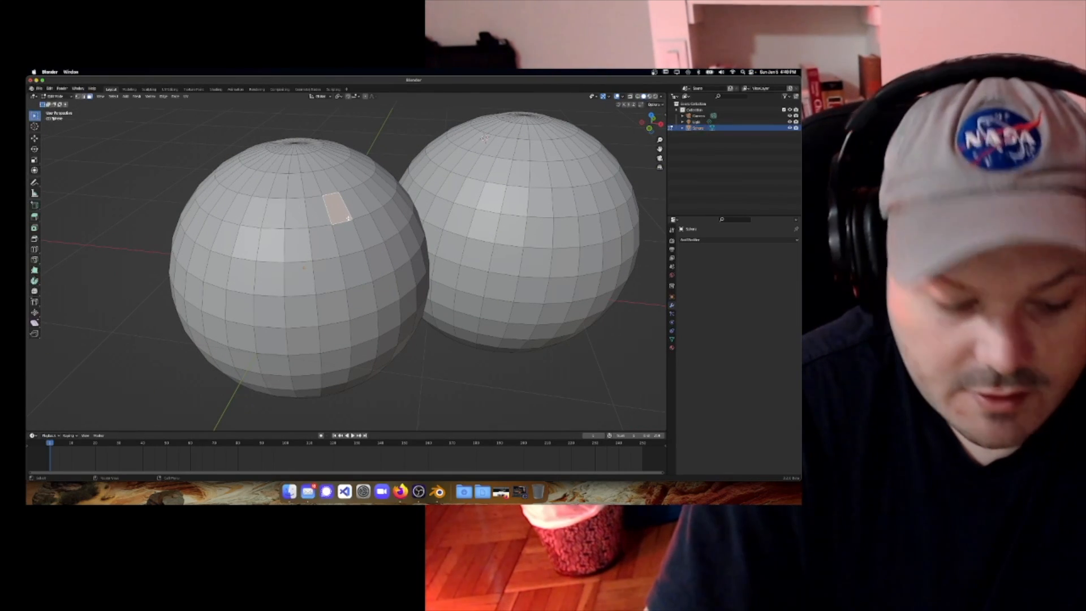
{"action": "key", "text": "g"}
{"action": "key", "text": "Escape"}
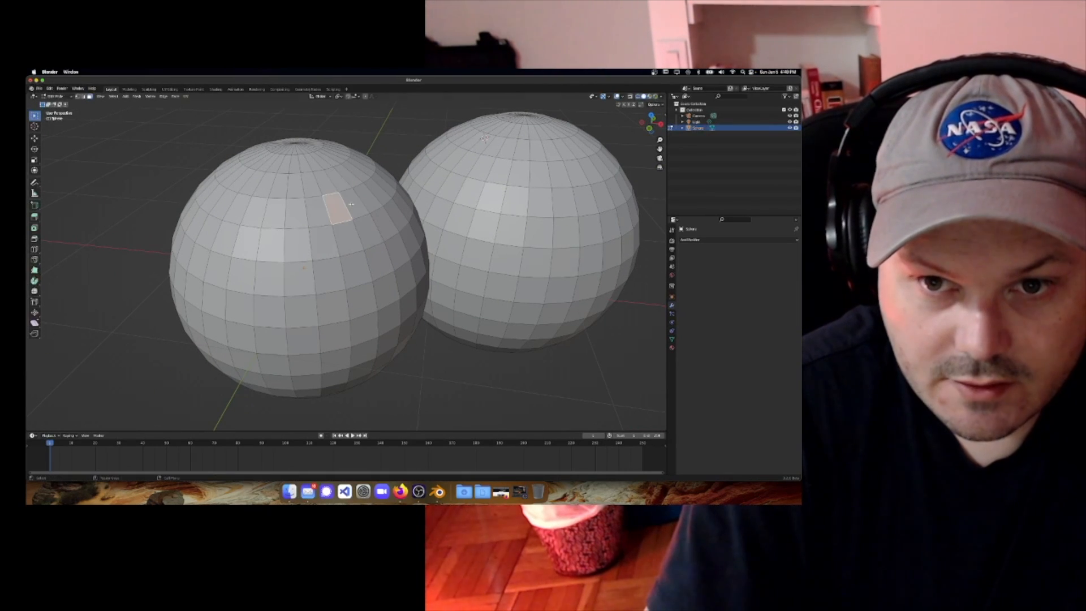
Switch to edge selection, pick an edge of that face, and try a free move before cancelling
{"action": "key", "text": "2"}
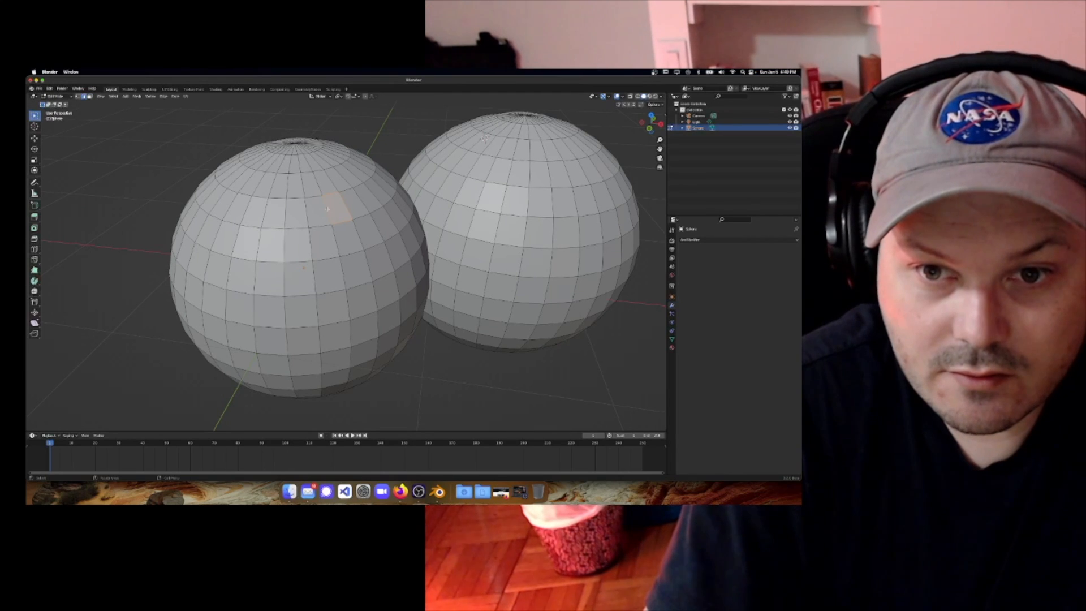
{"action": "left_click", "coordinate": [332, 211]}
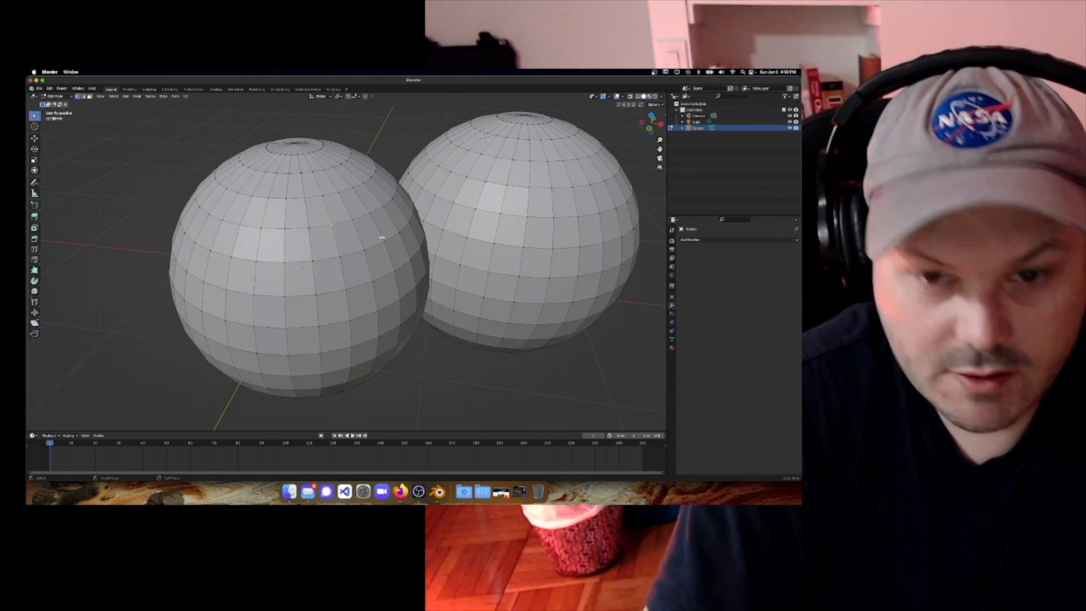
{"action": "key", "text": "g"}
{"action": "key", "text": "Escape"}
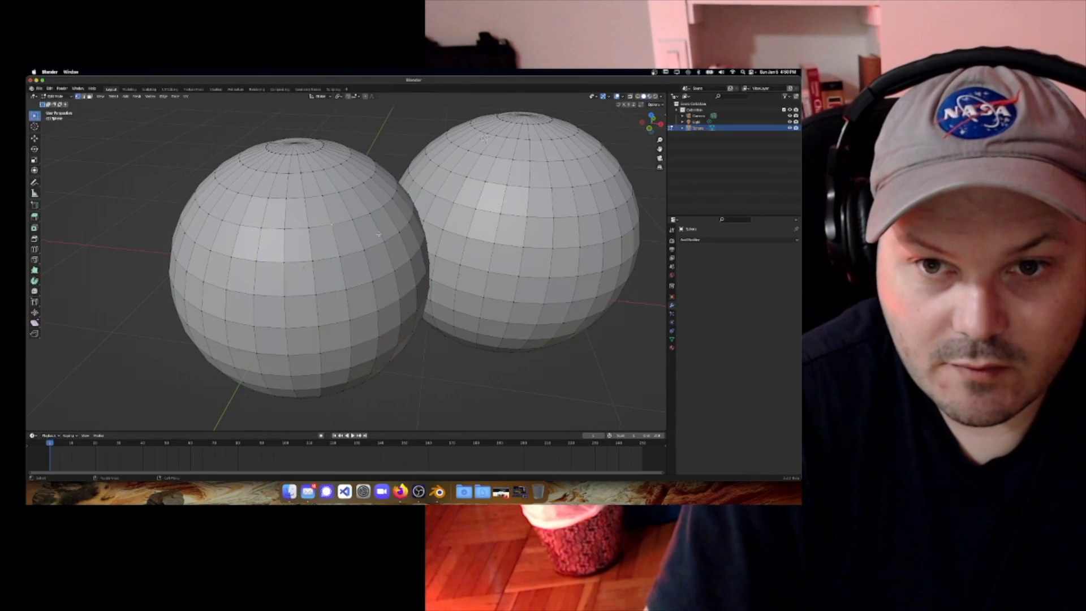
Return the merged spheres to Object Mode and deselect them
{"action": "middle_click_drag", "start_coordinate": [381, 236], "coordinate": [321, 215]}
{"action": "scroll", "coordinate": [334, 232], "scroll_direction": "down", "scroll_amount": 5}
{"action": "key", "text": "Tab"}
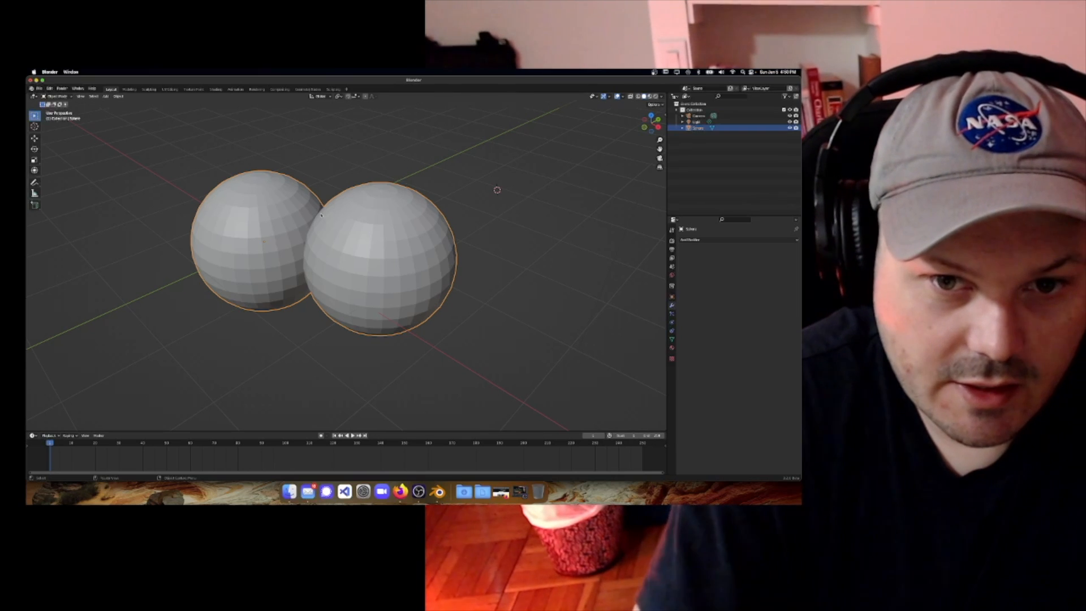
{"action": "middle_click_drag", "start_coordinate": [321, 215], "coordinate": [334, 202]}
{"action": "scroll", "coordinate": [334, 203], "scroll_direction": "up", "scroll_amount": 2}
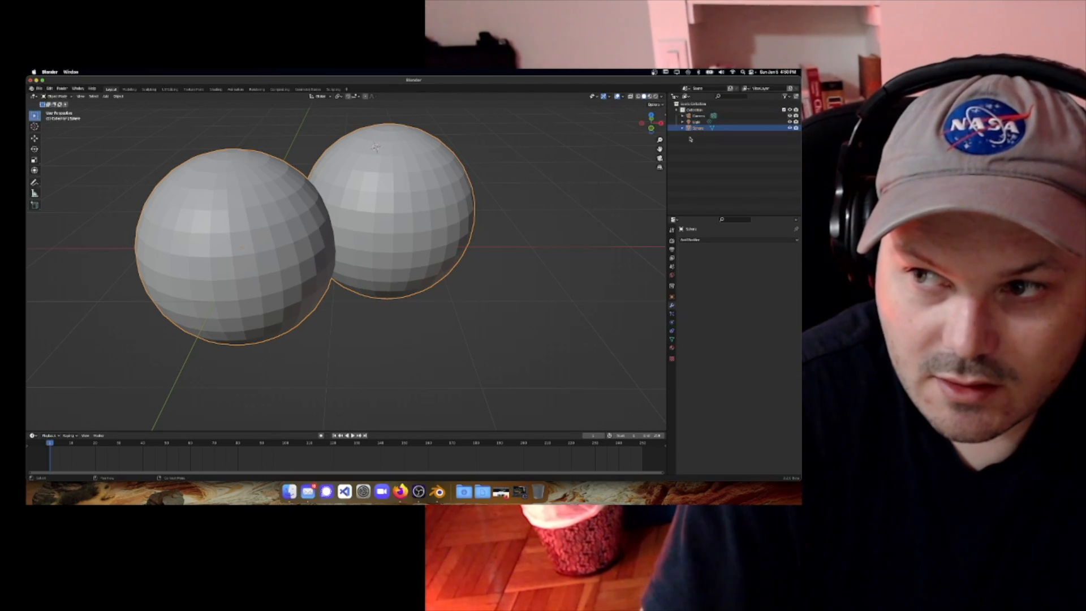
{"action": "left_click", "coordinate": [538, 215]}
Add a cylinder mesh at the 3D cursor in front of the merged spheres and enlarge the Outliner area
{"action": "scroll", "coordinate": [538, 214], "scroll_direction": "down", "scroll_amount": 5}
{"action": "middle_click_drag", "start_coordinate": [538, 214], "coordinate": [449, 219]}
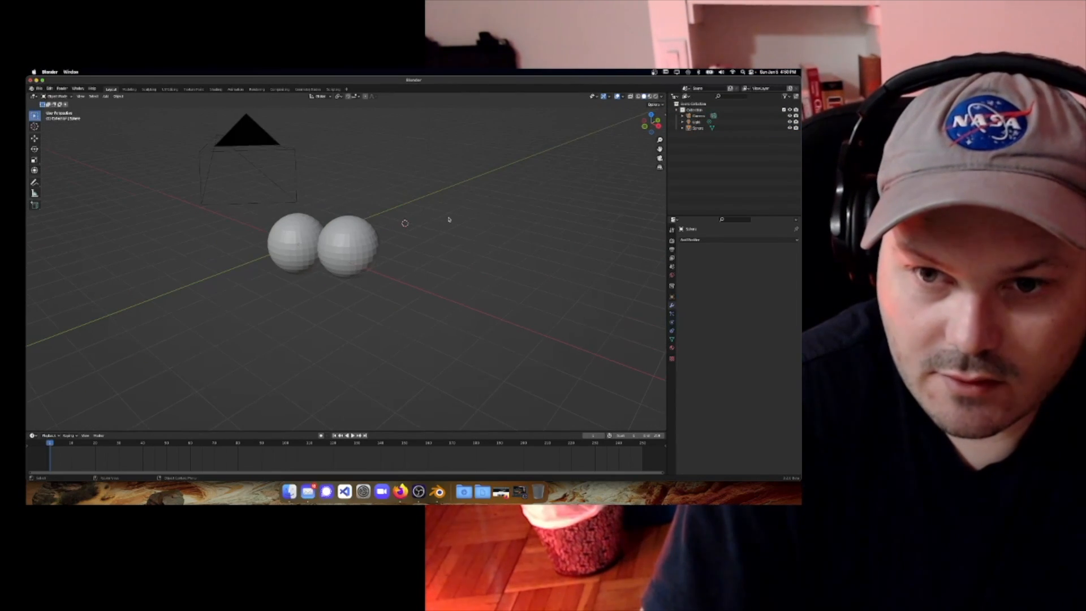
{"action": "key", "text": "shift+a"}
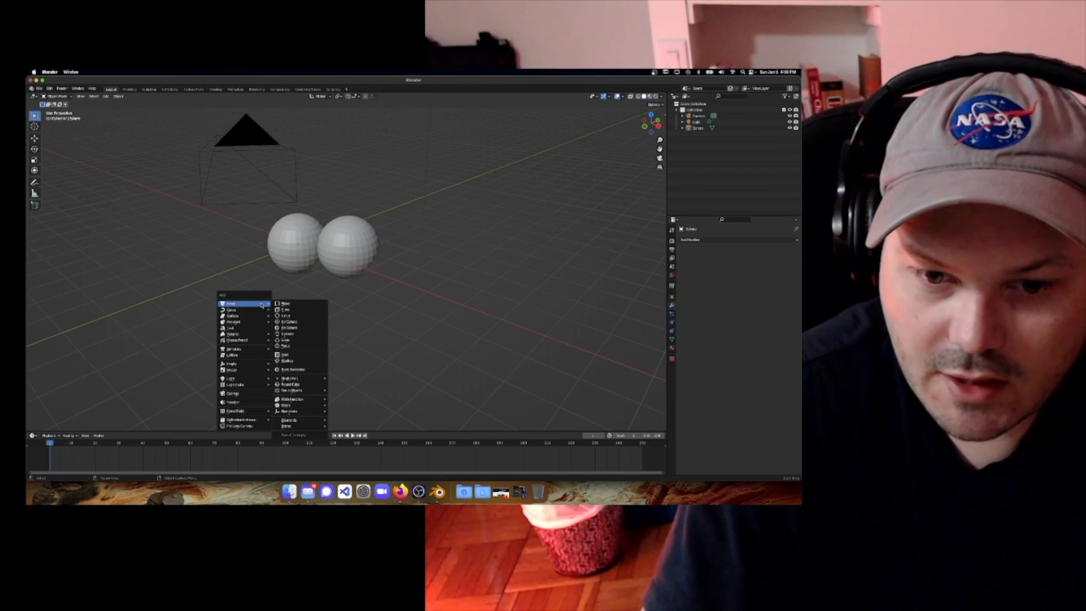
{"action": "left_click", "coordinate": [289, 334]}
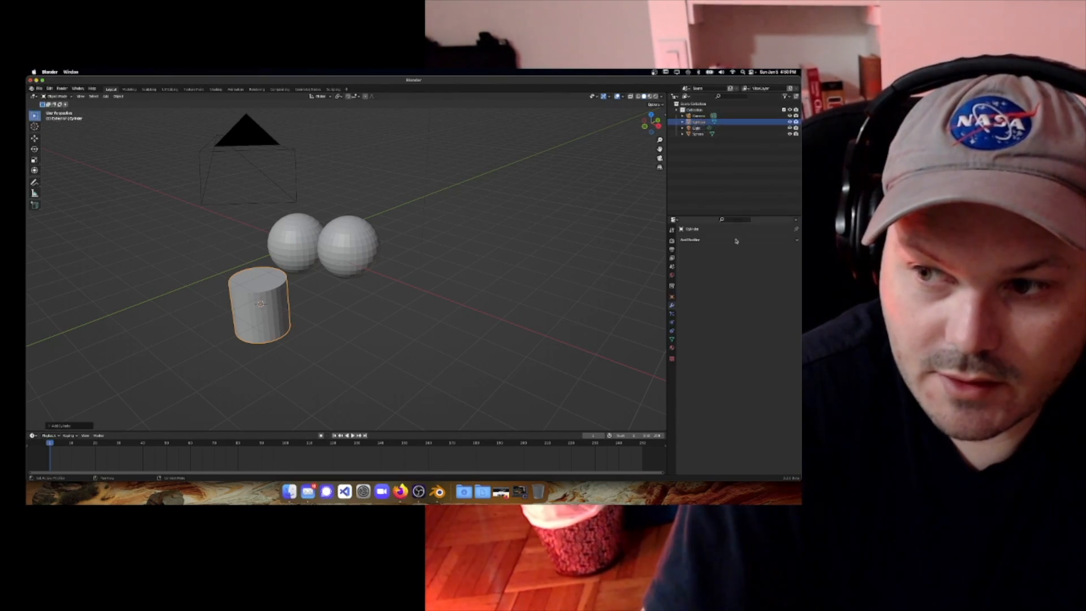
{"action": "left_click_drag", "start_coordinate": [704, 217], "coordinate": [702, 305]}
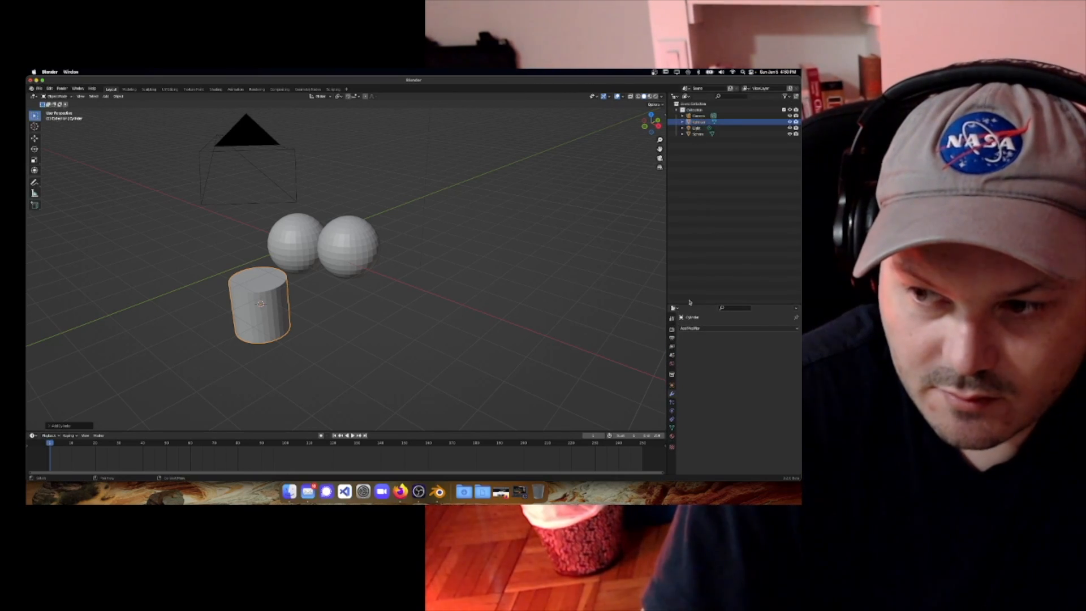
Enlarge the Properties editor and look through the Output, Render, View Layer and Scene properties
{"action": "left_click_drag", "start_coordinate": [693, 306], "coordinate": [680, 211]}
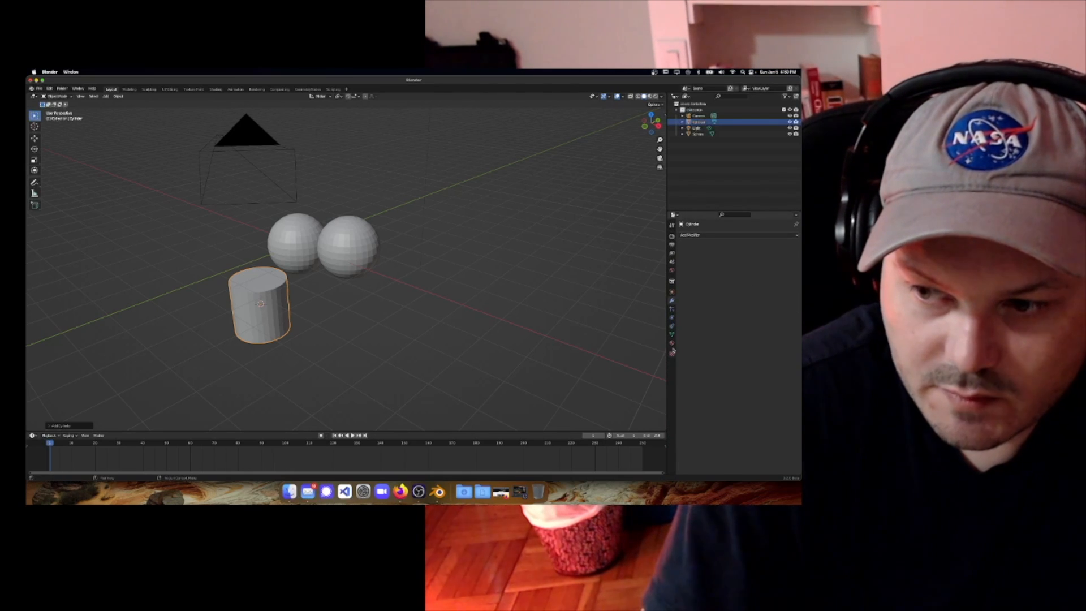
{"action": "left_click", "coordinate": [672, 243]}
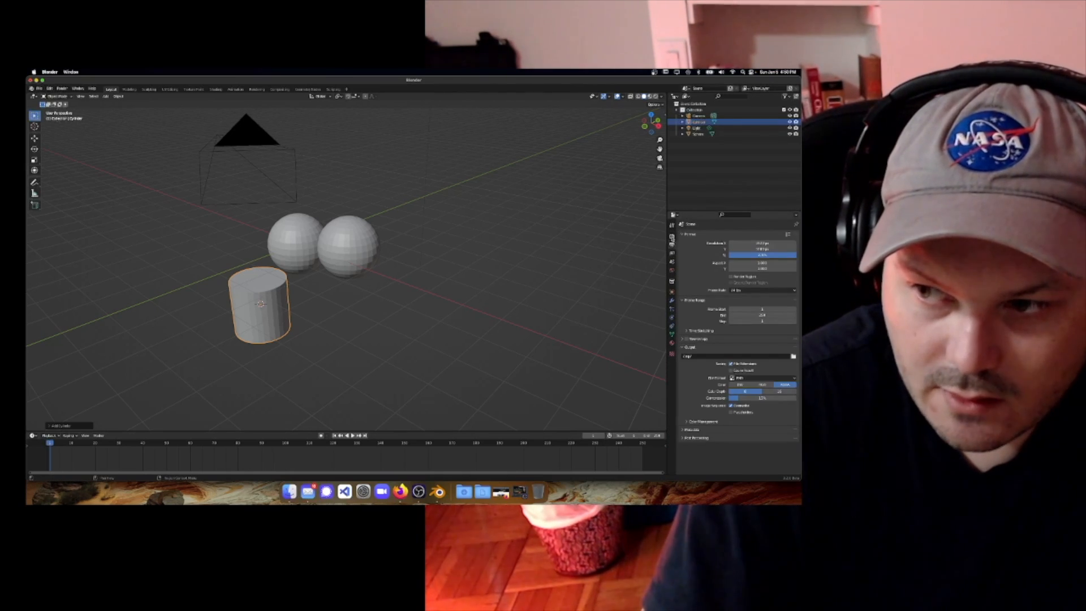
{"action": "left_click", "coordinate": [673, 237]}
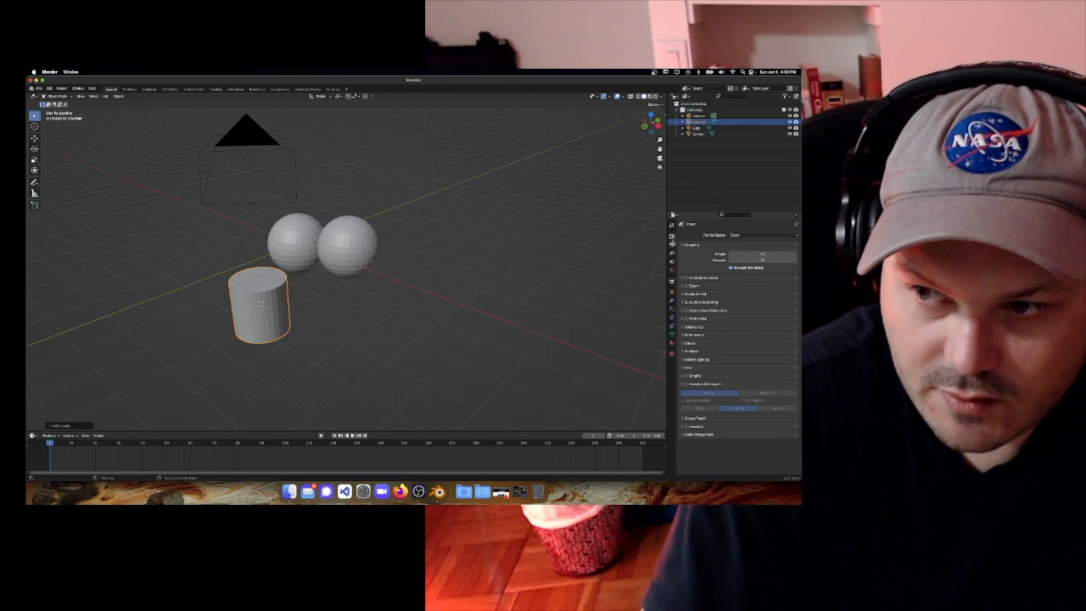
{"action": "left_click", "coordinate": [672, 244]}
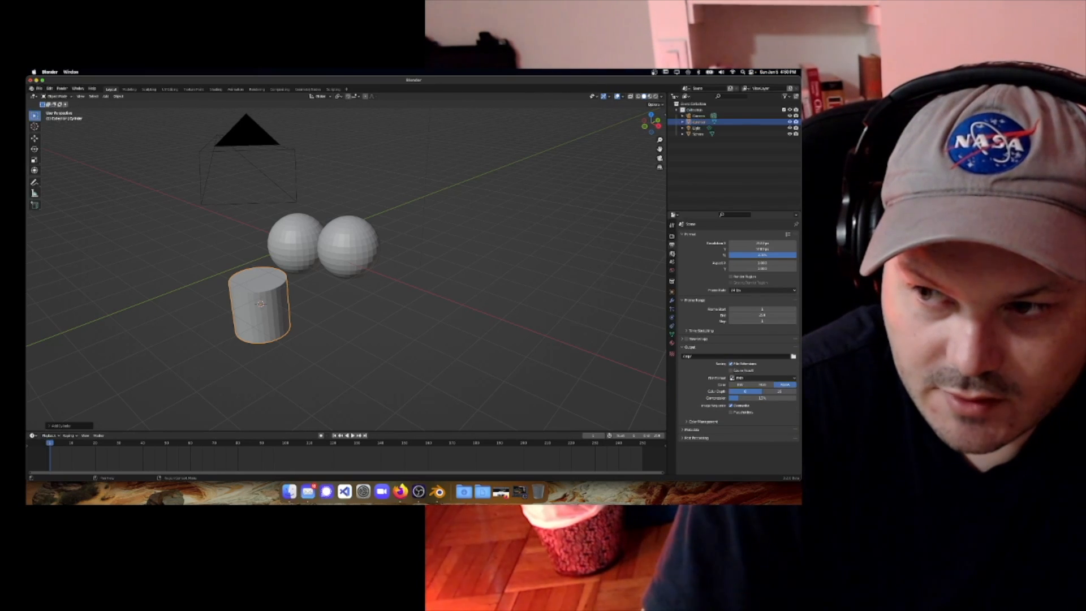
{"action": "left_click", "coordinate": [672, 253]}
{"action": "left_click", "coordinate": [672, 262]}
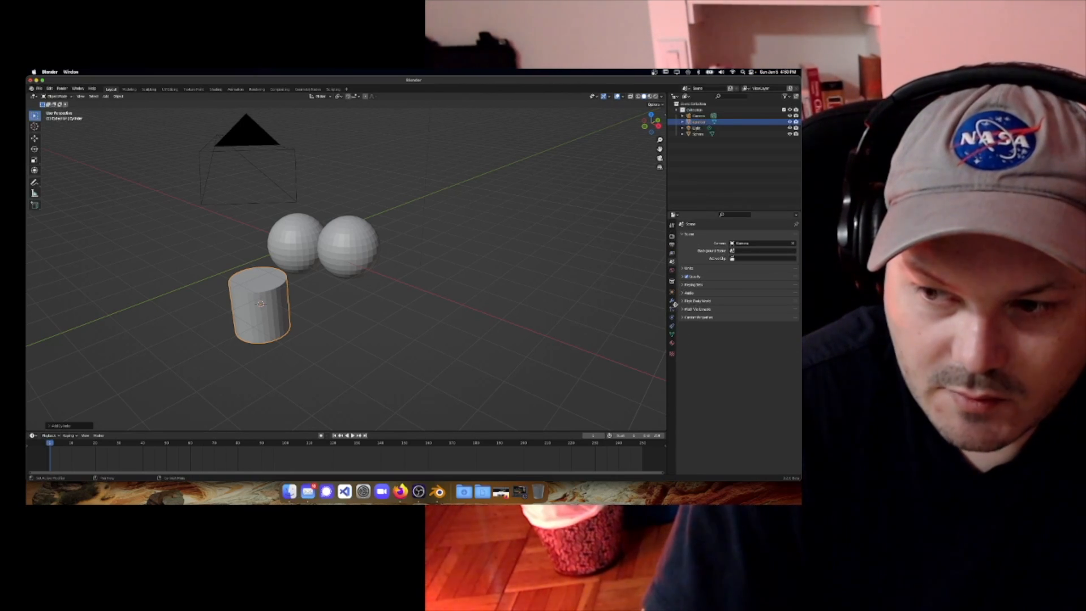
Move the cylinder up beside the merged spheres and delete it
{"action": "left_click", "coordinate": [396, 284]}
{"action": "middle_click_drag", "start_coordinate": [396, 285], "coordinate": [242, 287]}
{"action": "left_click", "coordinate": [414, 304]}
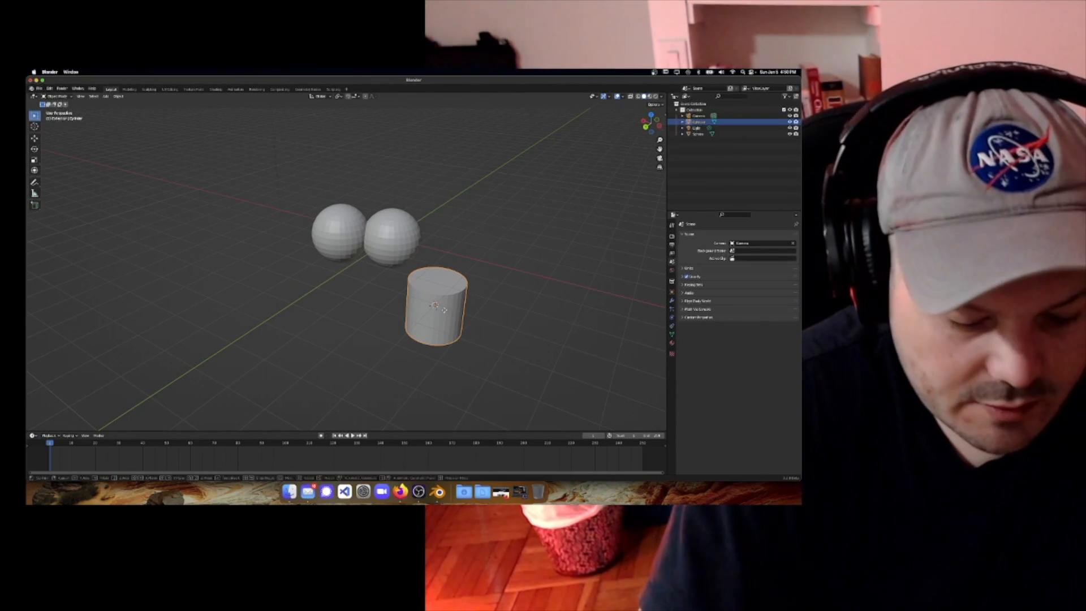
{"action": "key", "text": "g"}
{"action": "left_click", "coordinate": [446, 225]}
{"action": "middle_click_drag", "start_coordinate": [427, 247], "coordinate": [385, 264], "text": "shift"}
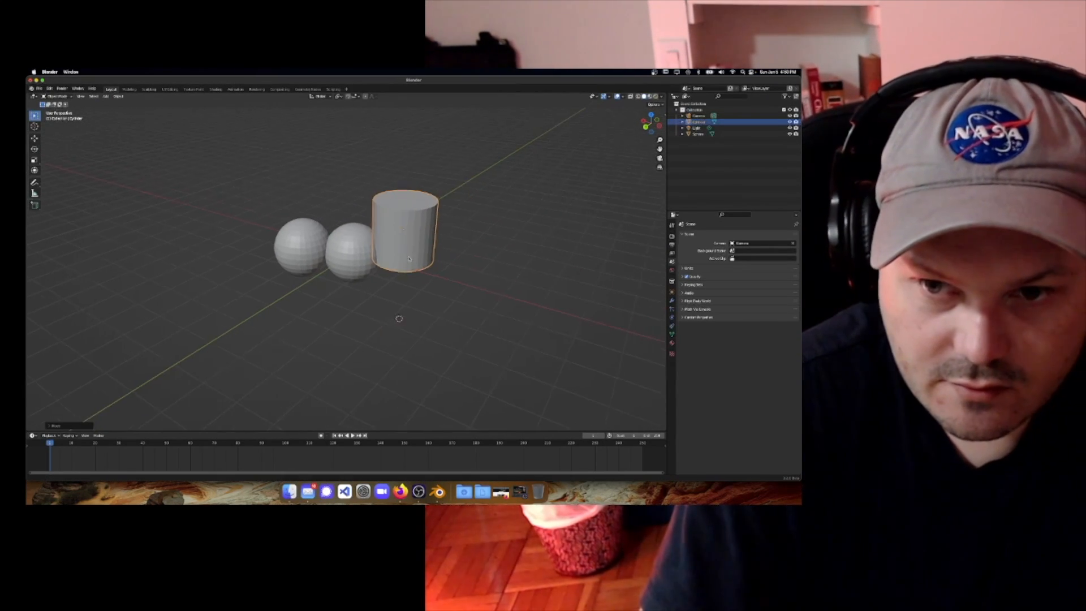
{"action": "scroll", "coordinate": [386, 264], "scroll_direction": "up", "scroll_amount": 2}
{"action": "key", "text": "Delete"}
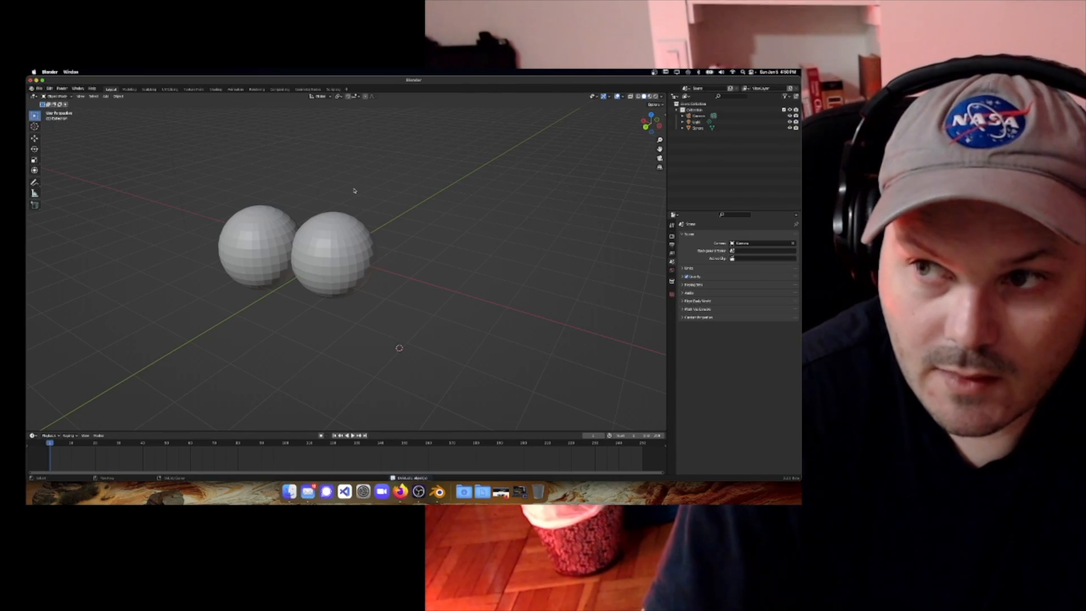
Compare the merged spheres in Wireframe, Solid and Material Preview viewport shading
{"action": "scroll", "coordinate": [347, 221], "scroll_direction": "up", "scroll_amount": 4}
{"action": "middle_click_drag", "start_coordinate": [283, 300], "coordinate": [305, 227], "text": "shift"}
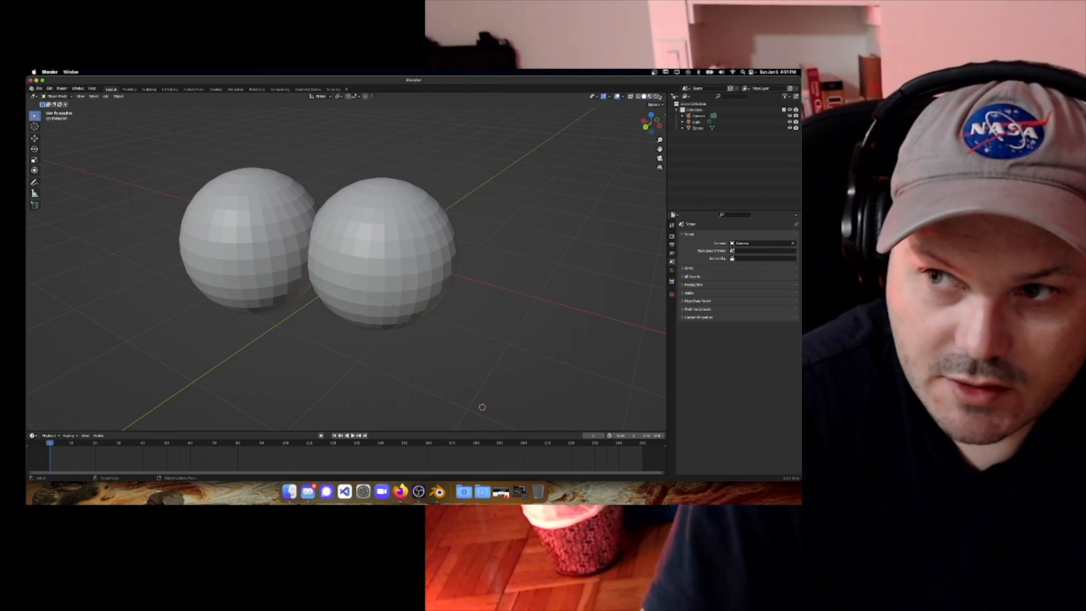
{"action": "left_click", "coordinate": [638, 97]}
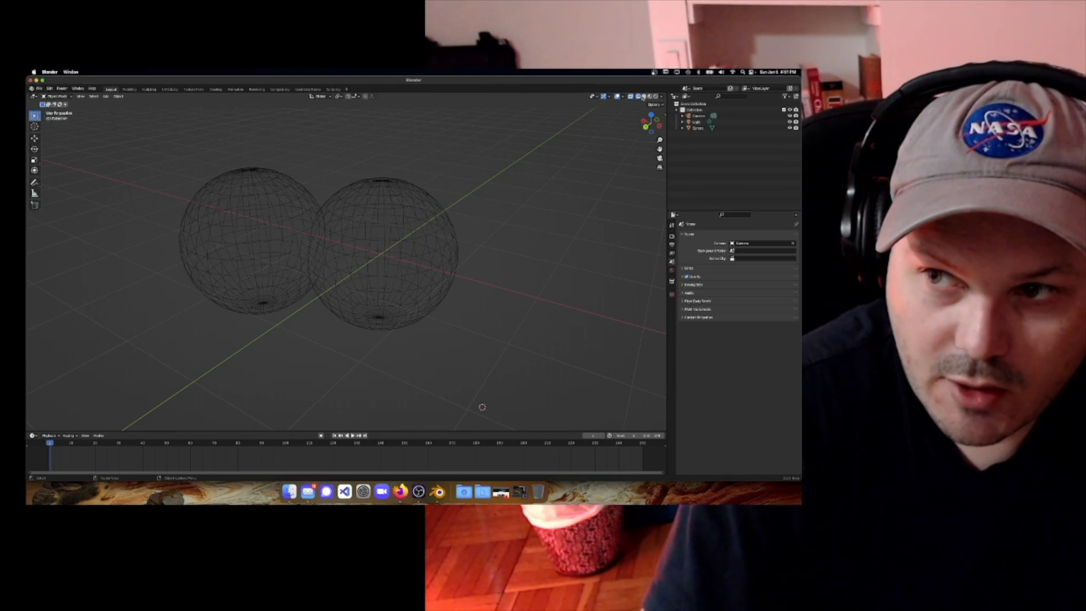
{"action": "left_click", "coordinate": [643, 97]}
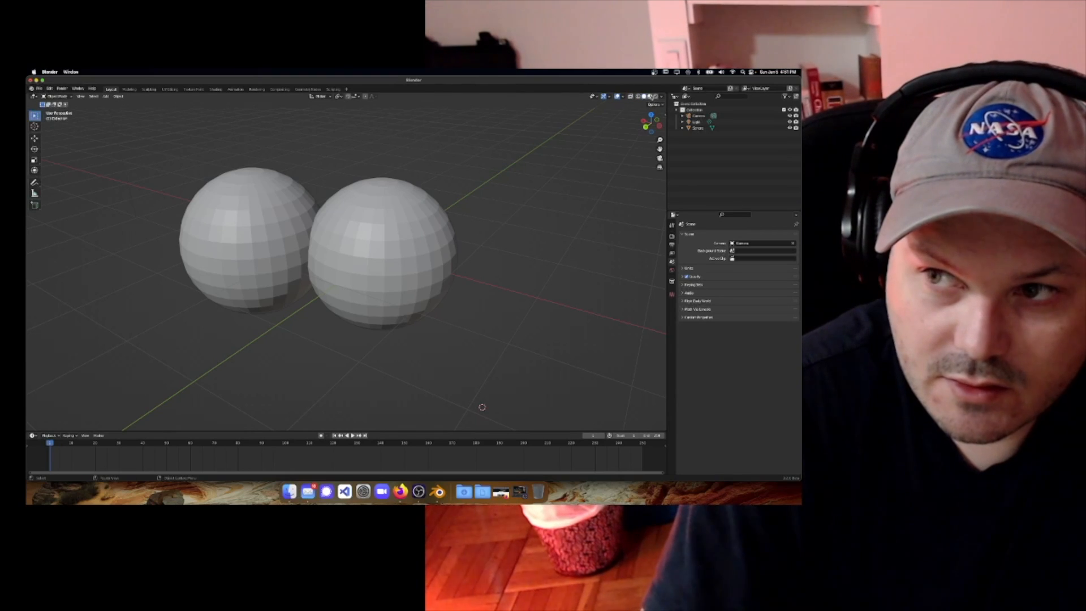
{"action": "left_click", "coordinate": [650, 96]}
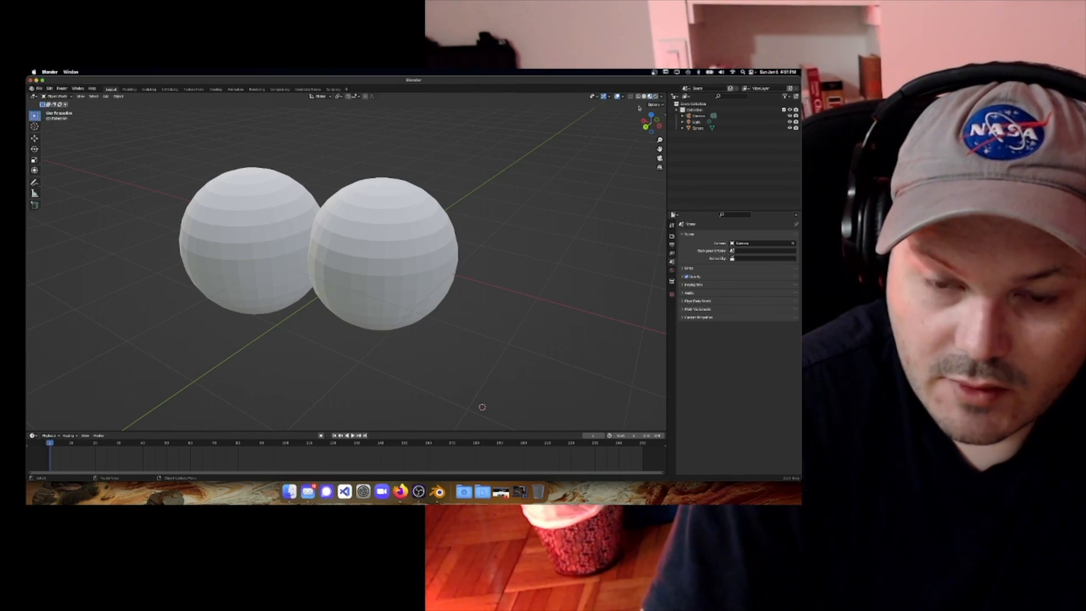
{"action": "mouse_move", "coordinate": [512, 182]}
{"action": "middle_mouse_down"}
{"action": "mouse_move", "coordinate": [483, 175]}
{"action": "mouse_move", "coordinate": [504, 178]}
{"action": "middle_mouse_up"}
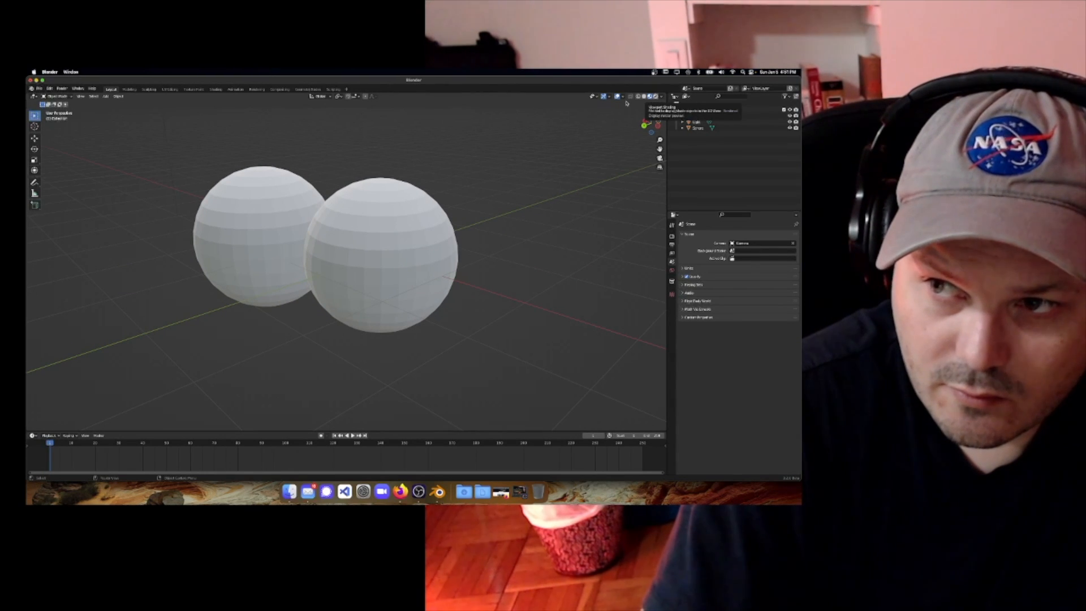
Switch the viewport shading to Rendered and set the render engine to Cycles
{"action": "left_click", "coordinate": [655, 96]}
{"action": "middle_click_drag", "start_coordinate": [429, 231], "coordinate": [426, 241]}
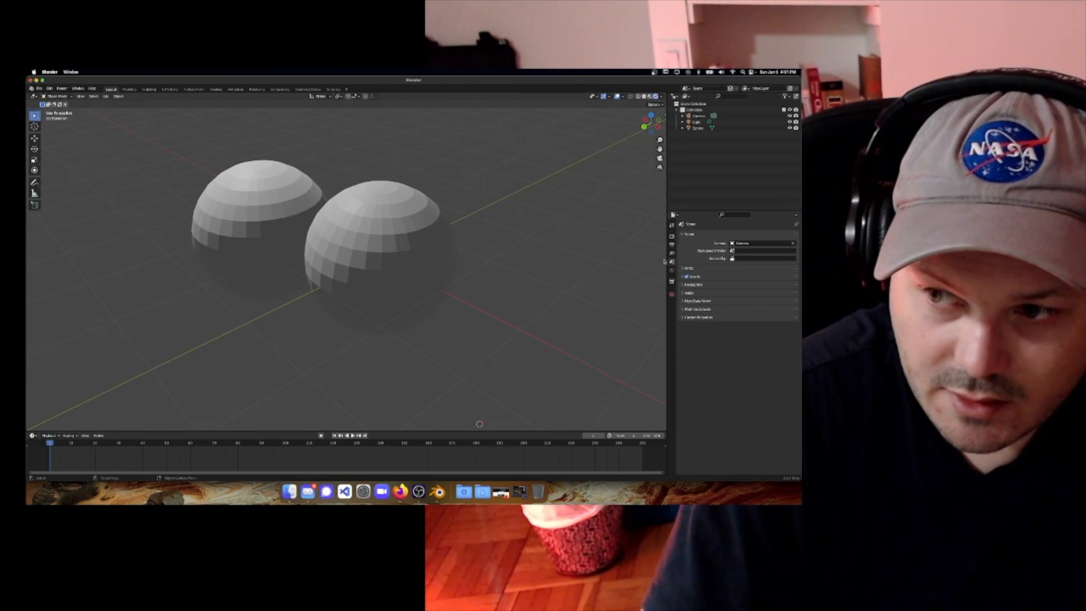
{"action": "left_click", "coordinate": [673, 236]}
{"action": "left_click", "coordinate": [740, 233]}
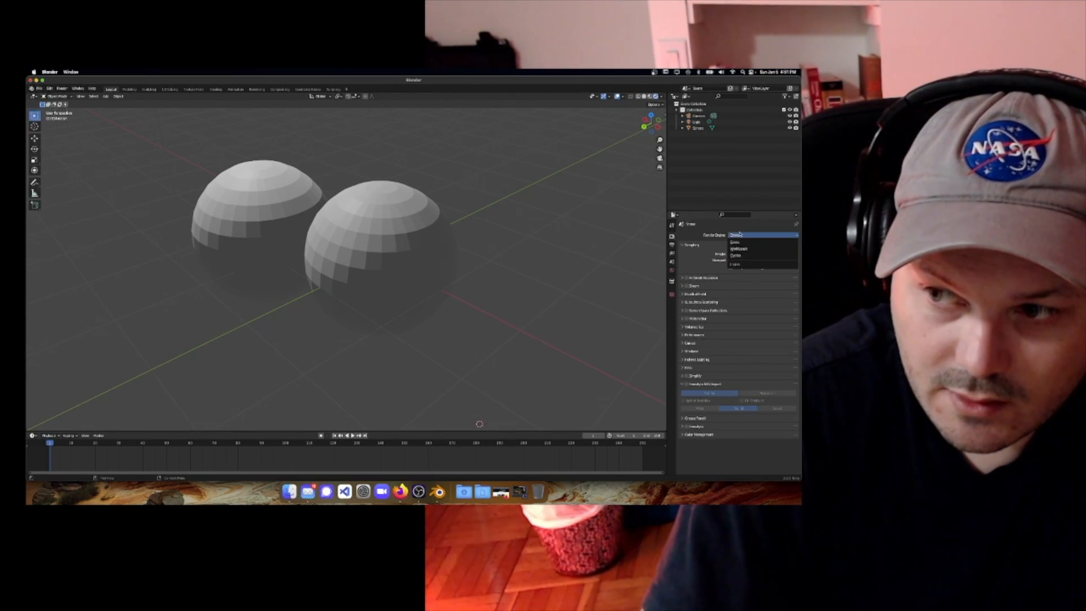
{"action": "left_click", "coordinate": [739, 256]}
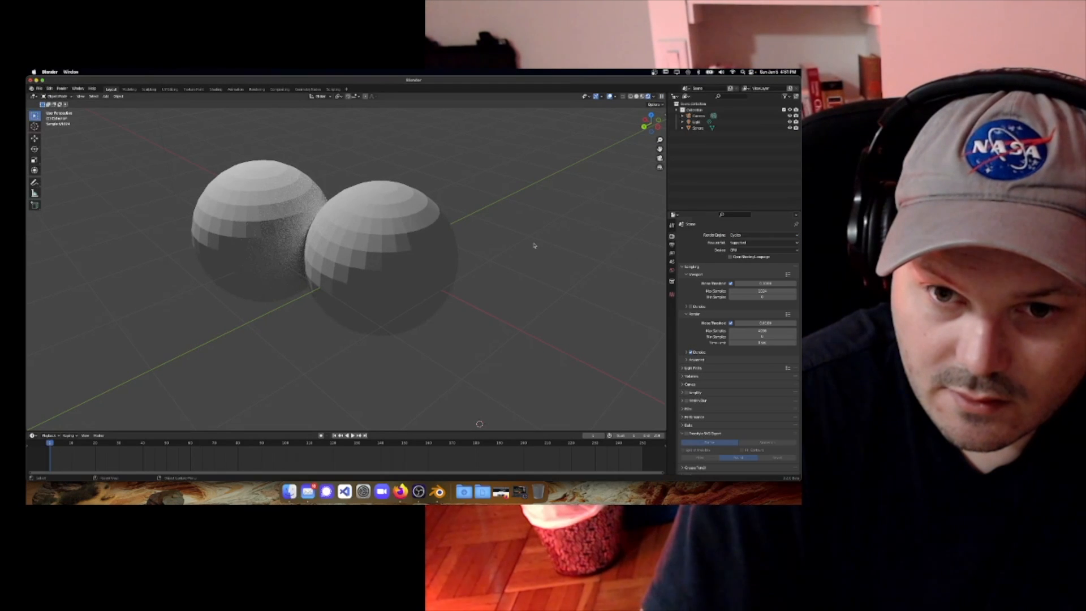
{"action": "middle_click_drag", "start_coordinate": [534, 243], "coordinate": [365, 236]}
{"action": "scroll", "coordinate": [365, 236], "scroll_direction": "up", "scroll_amount": 2}
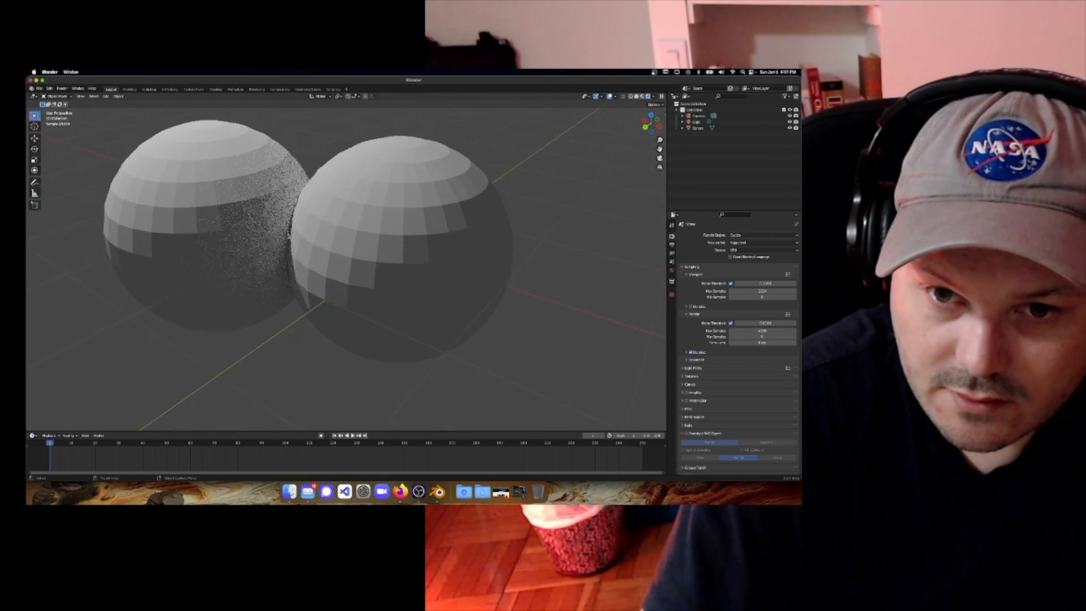
{"action": "middle_click_drag", "start_coordinate": [273, 234], "coordinate": [318, 260], "text": "shift"}
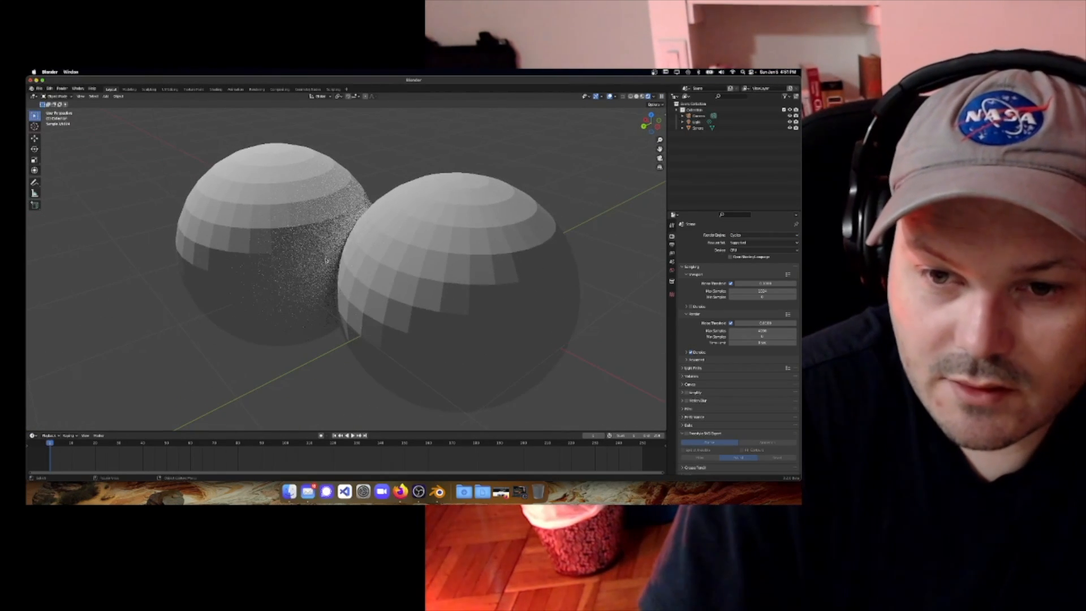
Set the render engine to Eevee and inspect the lighting on the spheres from several angles
{"action": "left_click", "coordinate": [765, 237]}
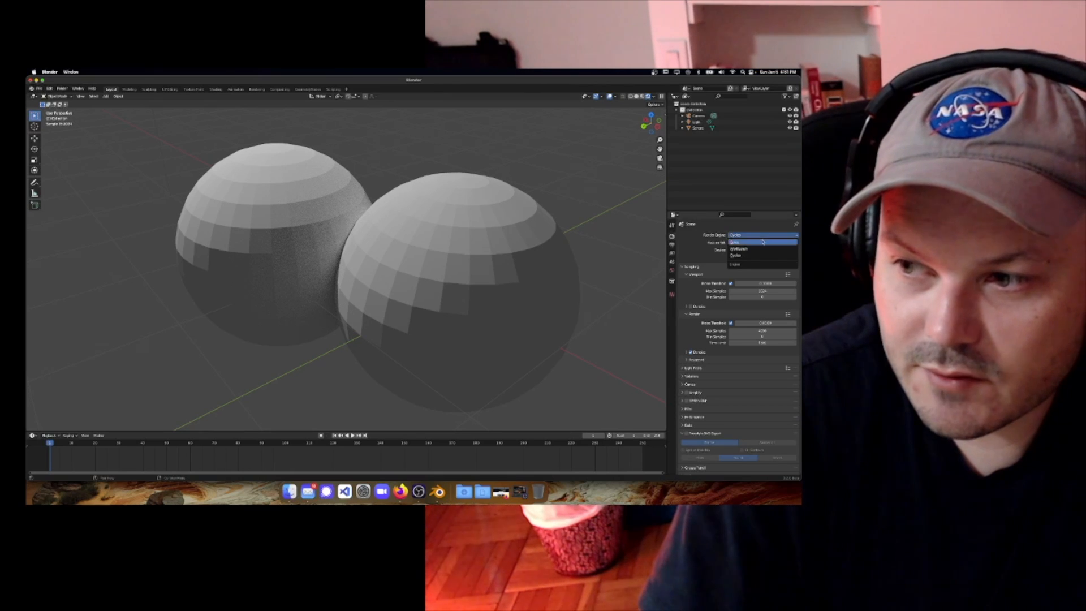
{"action": "left_click", "coordinate": [736, 242]}
{"action": "middle_click_drag", "start_coordinate": [563, 236], "coordinate": [492, 229]}
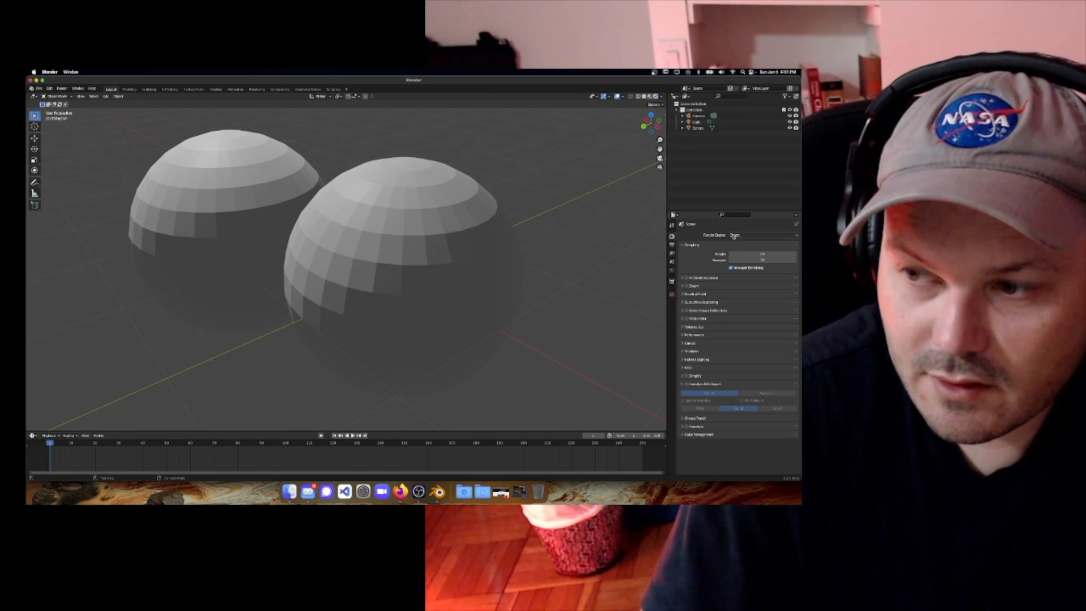
{"action": "middle_click_drag", "start_coordinate": [486, 225], "coordinate": [417, 218]}
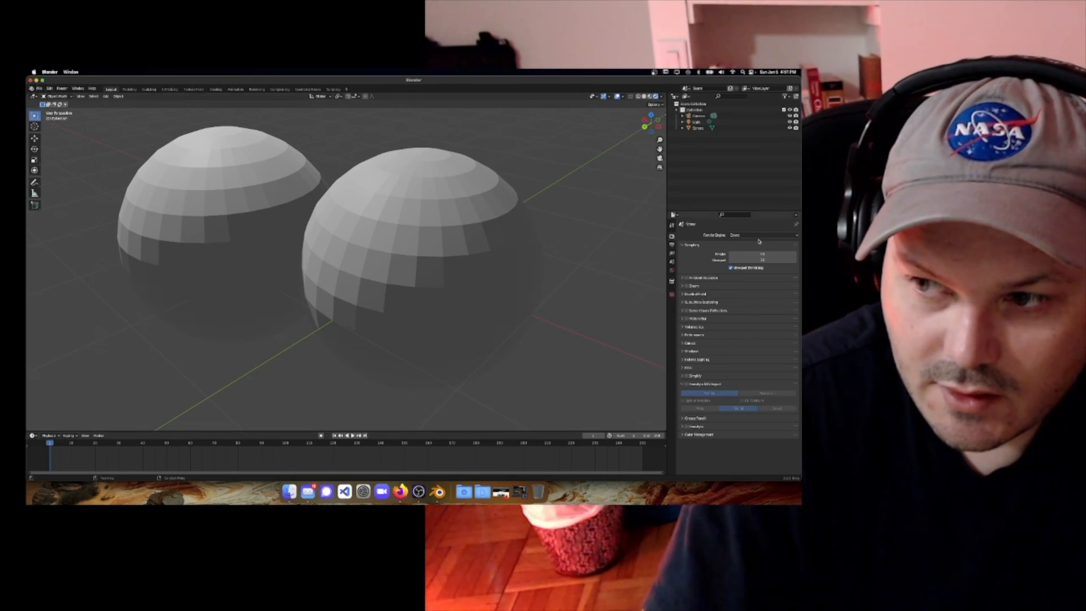
{"action": "middle_click_drag", "start_coordinate": [385, 259], "coordinate": [478, 371]}
{"action": "scroll", "coordinate": [392, 256], "scroll_direction": "down", "scroll_amount": 2}
{"action": "scroll", "coordinate": [367, 263], "scroll_direction": "down", "scroll_amount": 1}
{"action": "scroll", "coordinate": [487, 379], "scroll_direction": "up", "scroll_amount": 3}
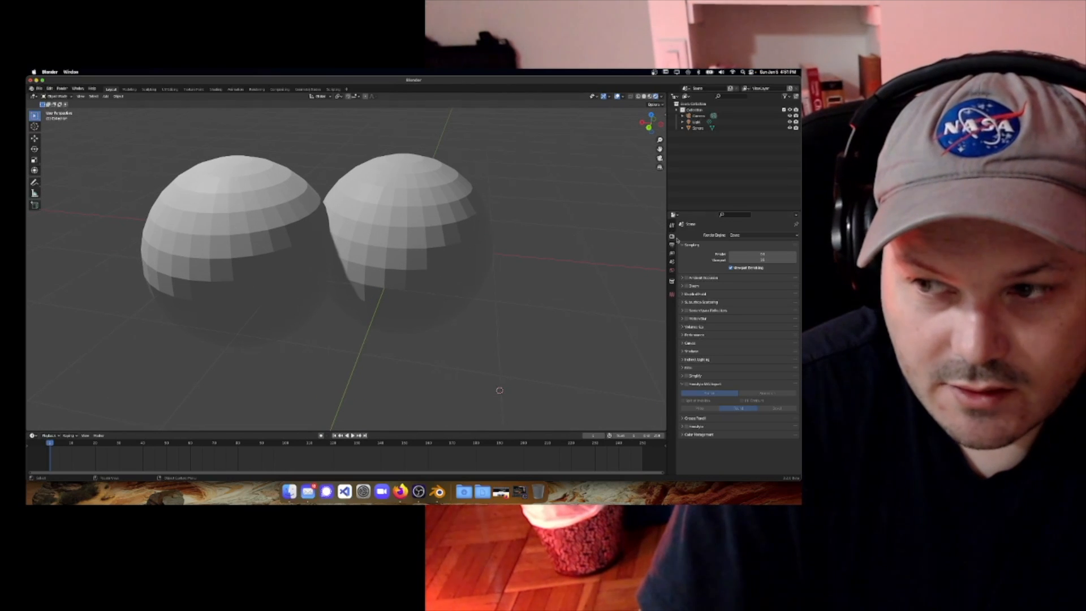
Set the render engine to Cycles and view the shading where the two spheres meet
{"action": "left_click", "coordinate": [737, 237]}
{"action": "left_click", "coordinate": [741, 255]}
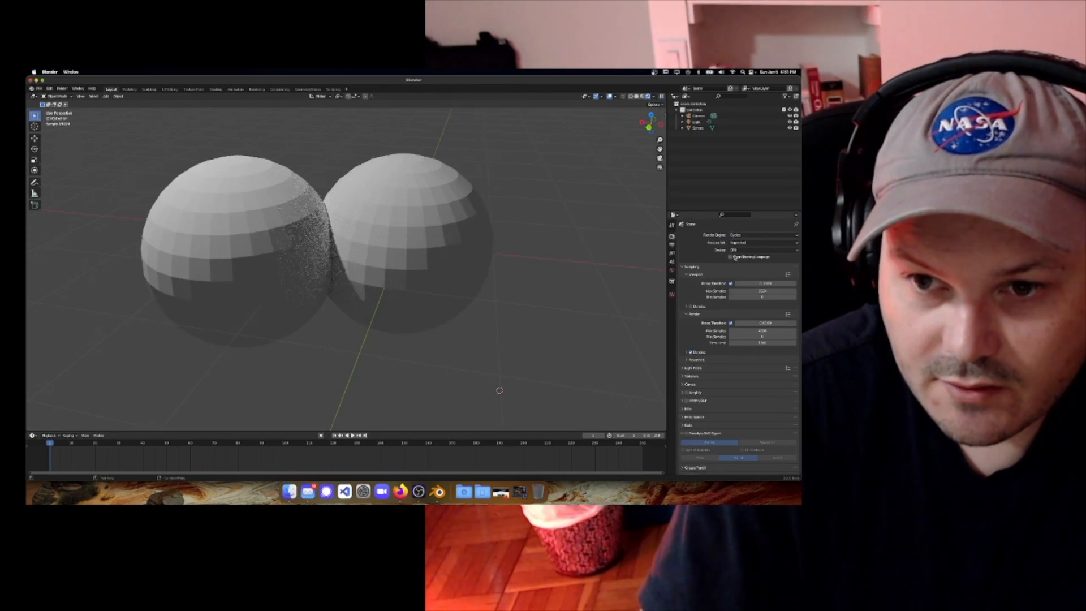
{"action": "middle_click_drag", "start_coordinate": [399, 245], "coordinate": [380, 247]}
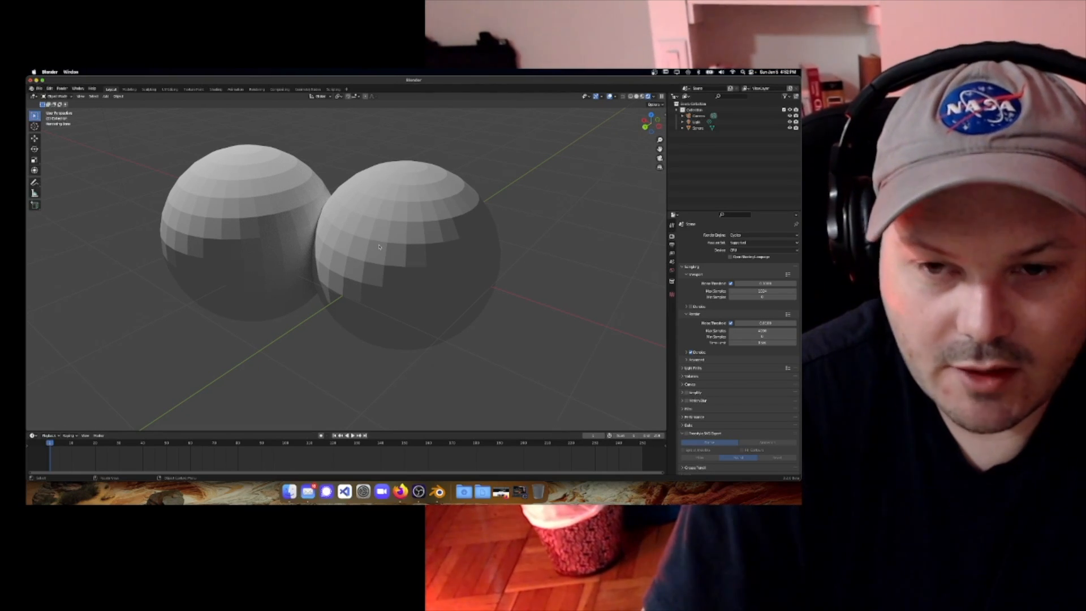
{"action": "middle_click_drag", "start_coordinate": [380, 247], "coordinate": [395, 234]}
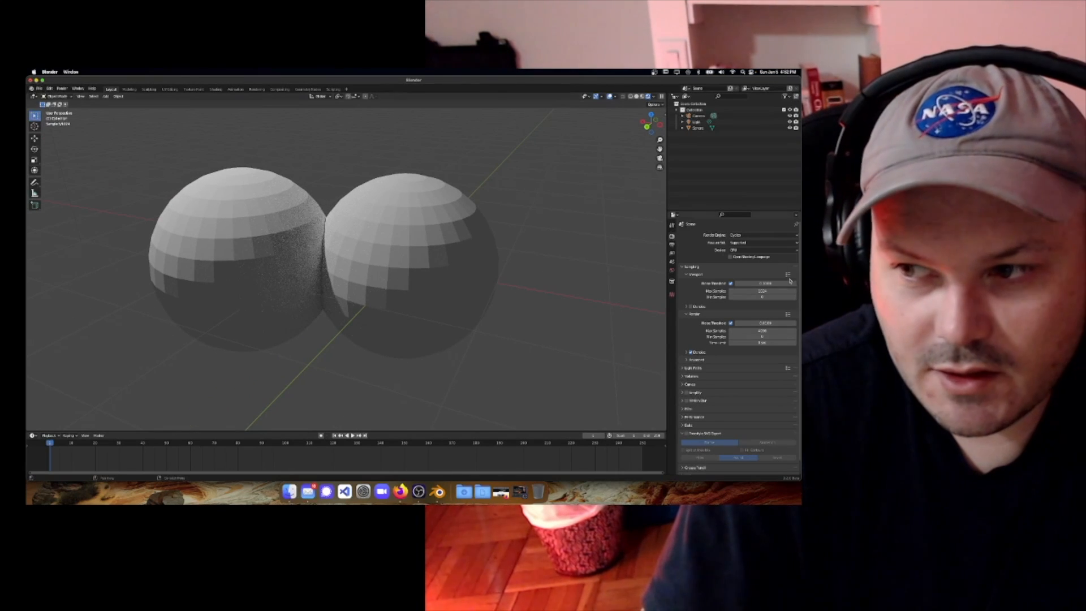
Return the render engine to Eevee and examine the front sphere's faces up close
{"action": "left_click", "coordinate": [764, 234]}
{"action": "left_click", "coordinate": [748, 244]}
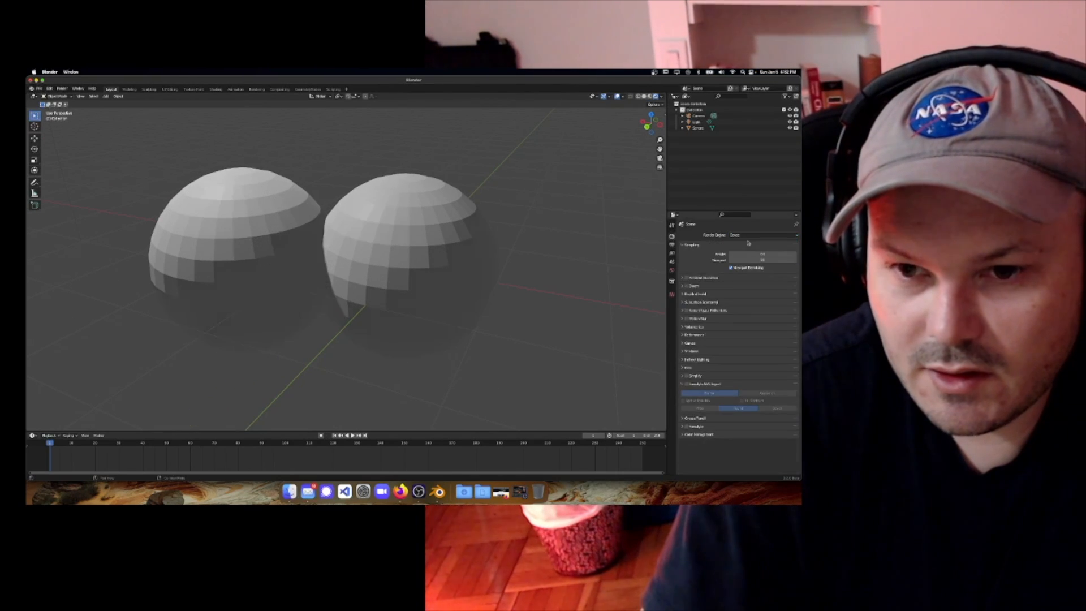
{"action": "middle_click_drag", "start_coordinate": [602, 251], "coordinate": [638, 246]}
{"action": "scroll", "coordinate": [402, 264], "scroll_direction": "up", "scroll_amount": 5}
{"action": "middle_click_drag", "start_coordinate": [402, 265], "coordinate": [362, 274]}
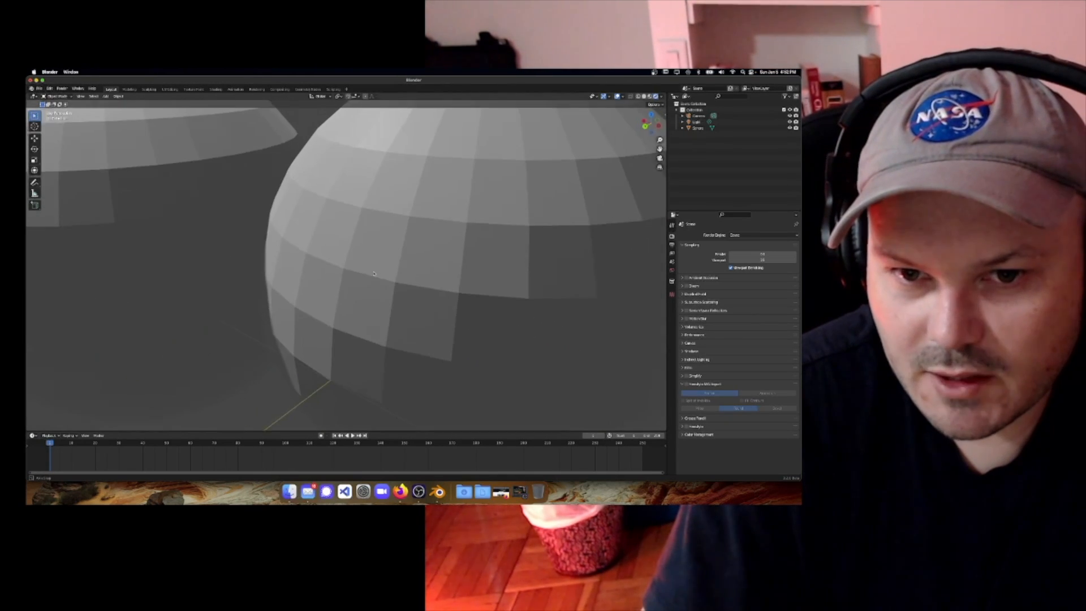
{"action": "scroll", "coordinate": [435, 281], "scroll_direction": "down", "scroll_amount": 3}
Set the render engine to Cycles again and examine the light and shadow between the spheres up close and from different angles
{"action": "left_click", "coordinate": [739, 236]}
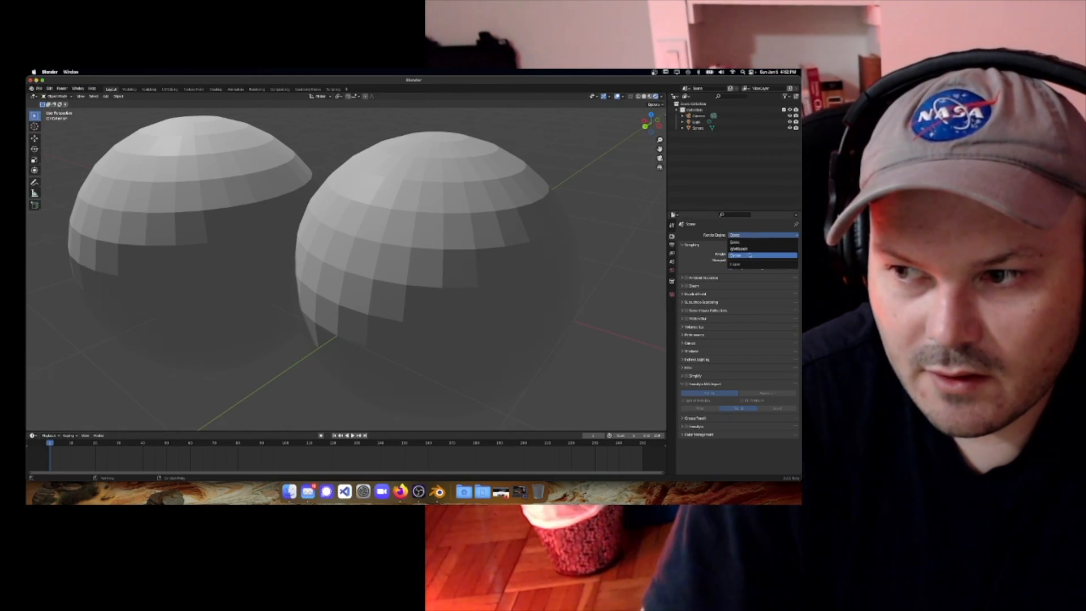
{"action": "left_click", "coordinate": [742, 253]}
{"action": "scroll", "coordinate": [393, 226], "scroll_direction": "down", "scroll_amount": 2}
{"action": "middle_click_drag", "start_coordinate": [393, 225], "coordinate": [279, 235]}
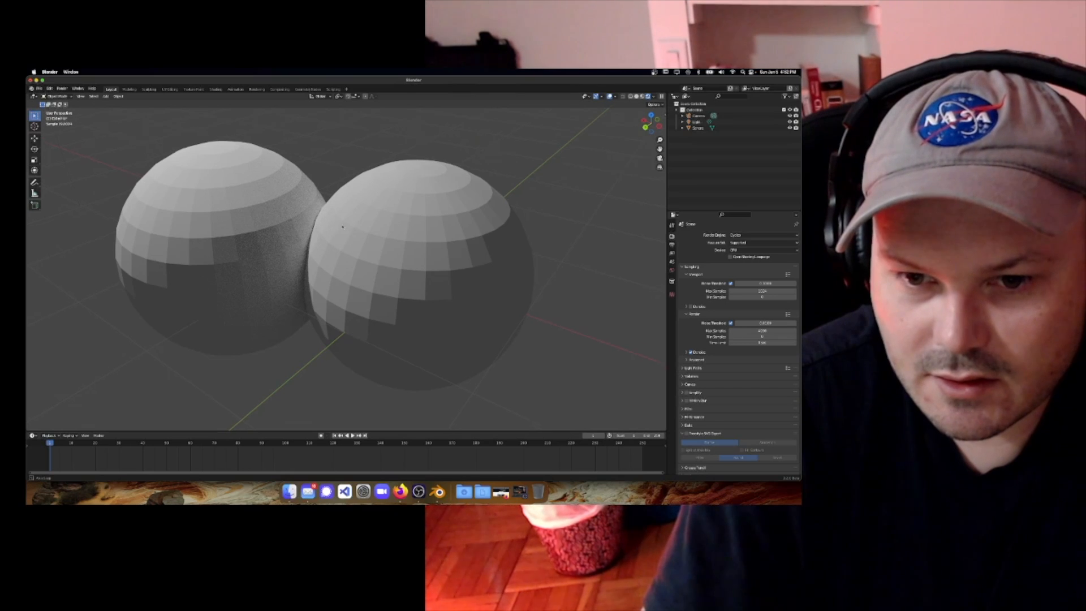
{"action": "scroll", "coordinate": [342, 226], "scroll_direction": "up", "scroll_amount": 10}
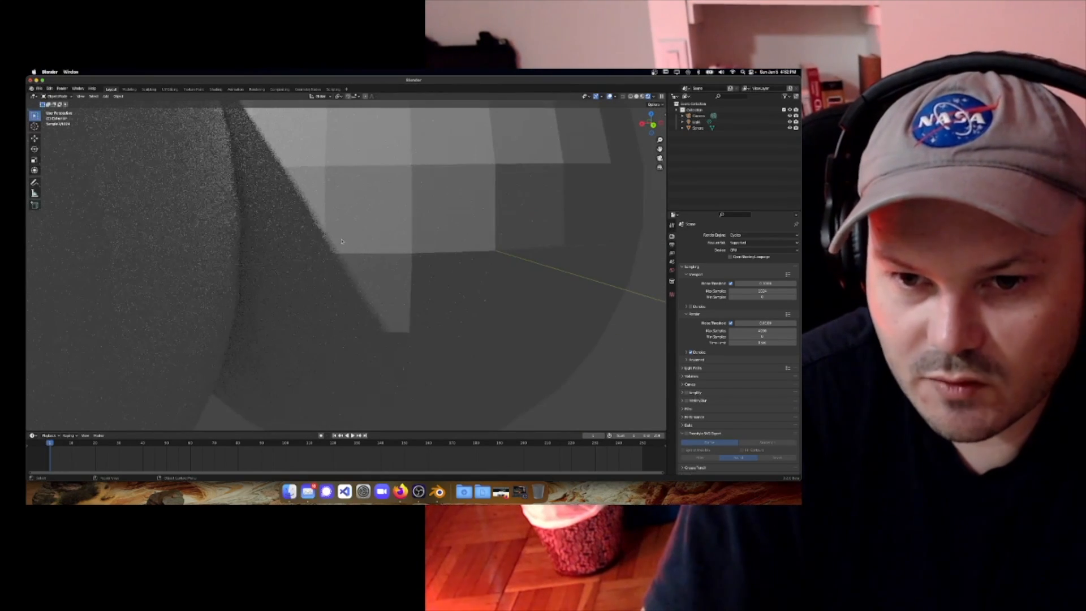
{"action": "scroll", "coordinate": [342, 242], "scroll_direction": "down", "scroll_amount": 8}
{"action": "middle_click_drag", "start_coordinate": [342, 241], "coordinate": [296, 247]}
{"action": "scroll", "coordinate": [296, 247], "scroll_direction": "up", "scroll_amount": 2}
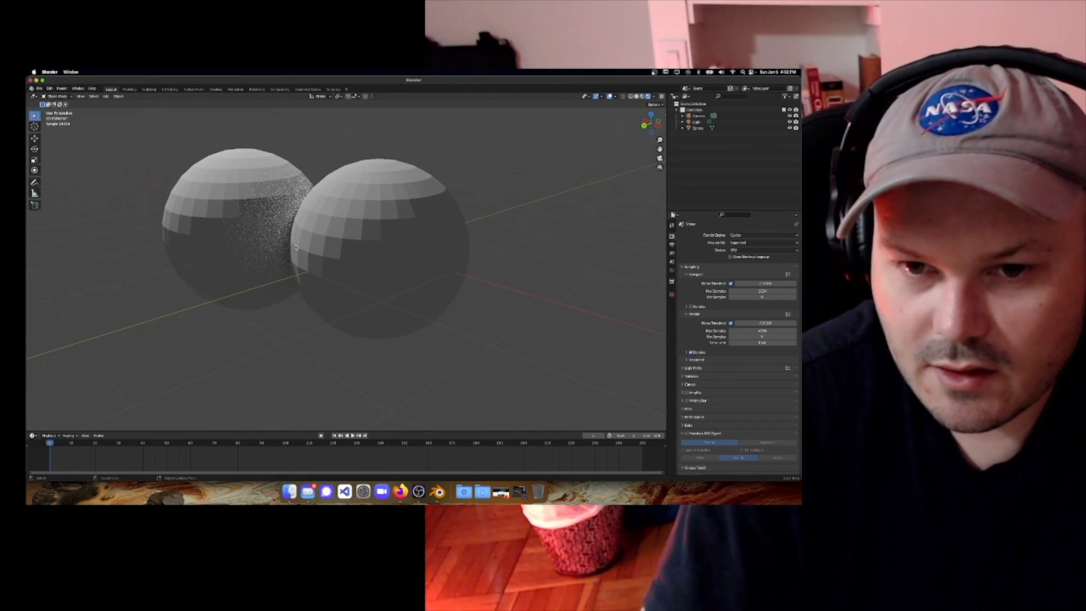
{"action": "scroll", "coordinate": [296, 247], "scroll_direction": "up", "scroll_amount": 4}
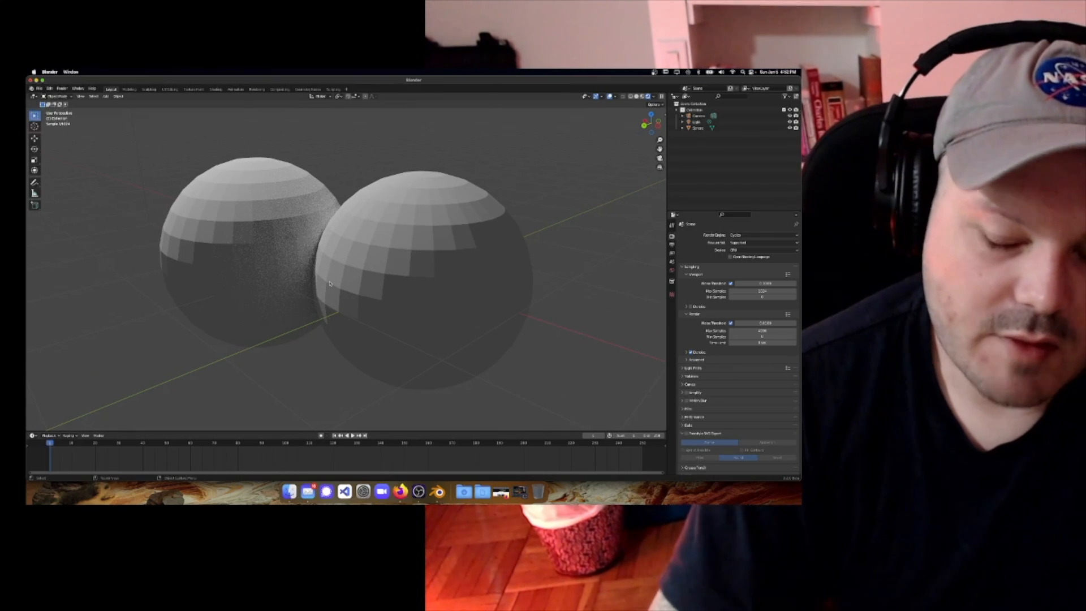
{"action": "scroll", "coordinate": [330, 283], "scroll_direction": "up", "scroll_amount": 2}
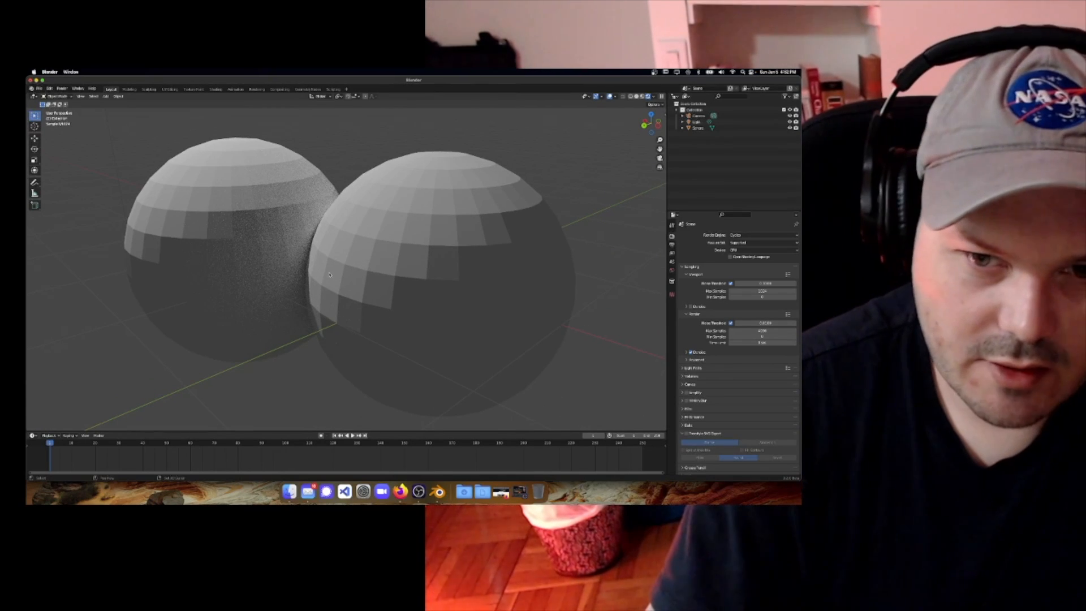
Set the render engine back to Eevee with both spheres in view
{"action": "middle_click_drag", "start_coordinate": [329, 275], "coordinate": [321, 267], "text": "shift"}
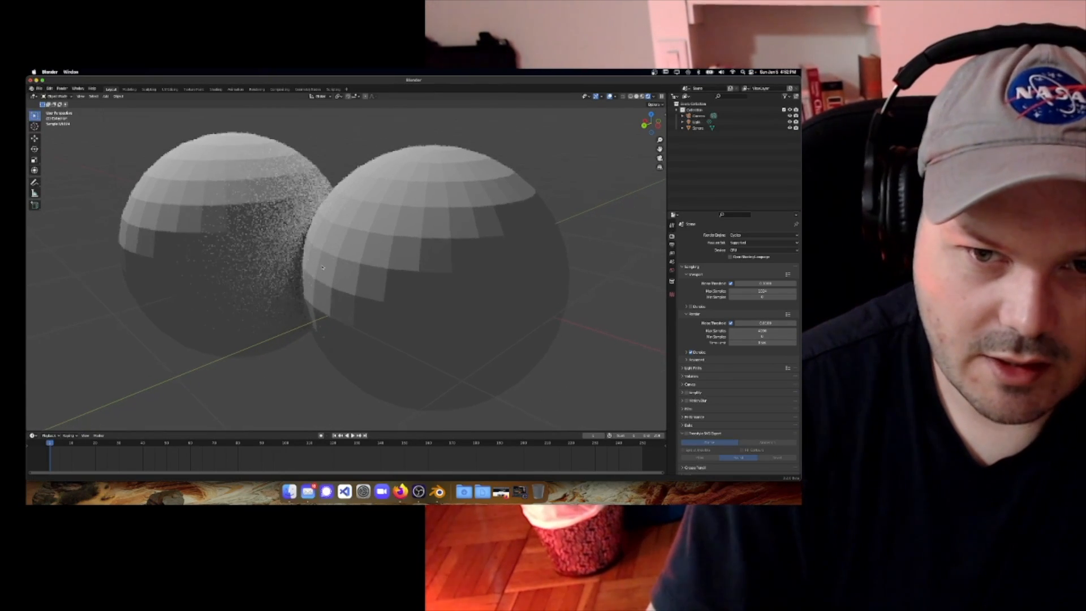
{"action": "left_click", "coordinate": [748, 236]}
{"action": "left_click", "coordinate": [745, 242]}
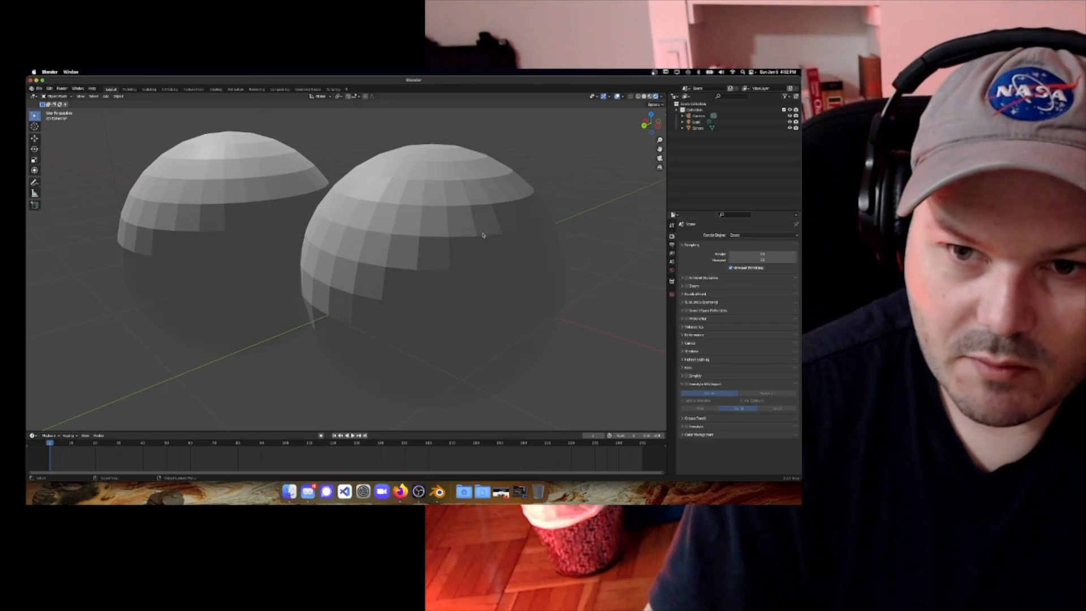
Select the joined spheres object and give it a new material
{"action": "middle_click_drag", "start_coordinate": [480, 235], "coordinate": [423, 218]}
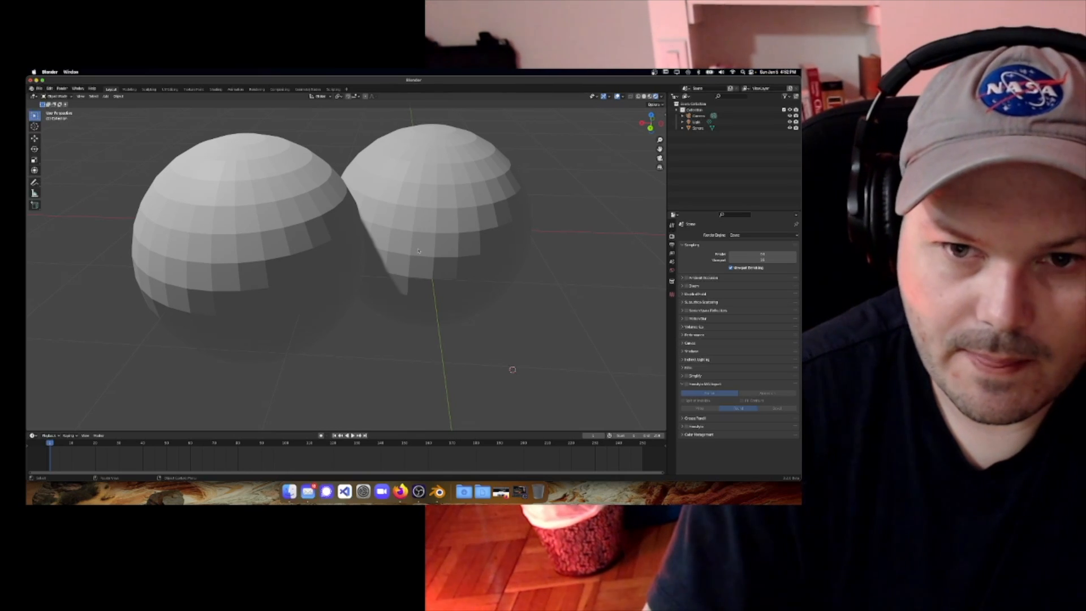
{"action": "middle_click_drag", "start_coordinate": [419, 251], "coordinate": [342, 298]}
{"action": "scroll", "coordinate": [383, 293], "scroll_direction": "down", "scroll_amount": 3}
{"action": "scroll", "coordinate": [332, 299], "scroll_direction": "down", "scroll_amount": 2}
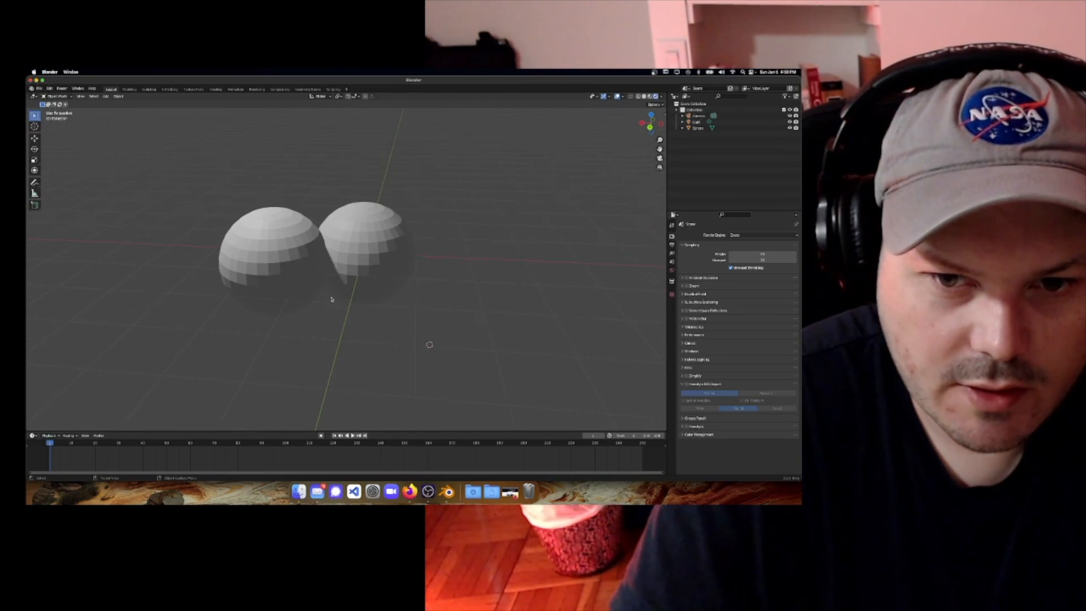
{"action": "scroll", "coordinate": [323, 294], "scroll_direction": "up", "scroll_amount": 3}
{"action": "left_click", "coordinate": [361, 308]}
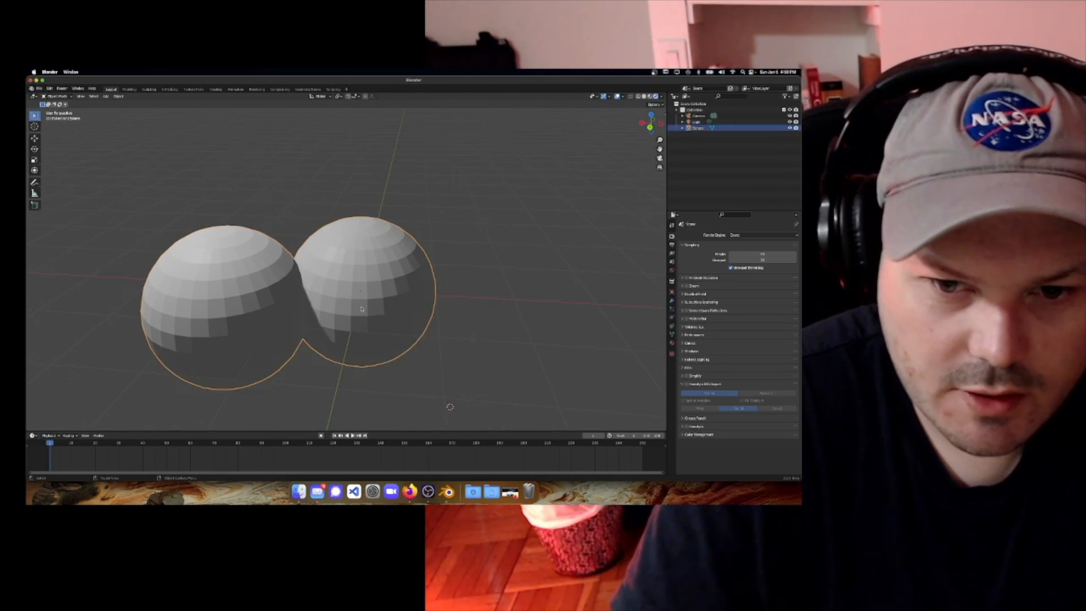
{"action": "scroll", "coordinate": [361, 310], "scroll_direction": "down", "scroll_amount": 1}
{"action": "middle_click_drag", "start_coordinate": [359, 310], "coordinate": [368, 291], "text": "shift"}
{"action": "scroll", "coordinate": [368, 292], "scroll_direction": "up", "scroll_amount": 1}
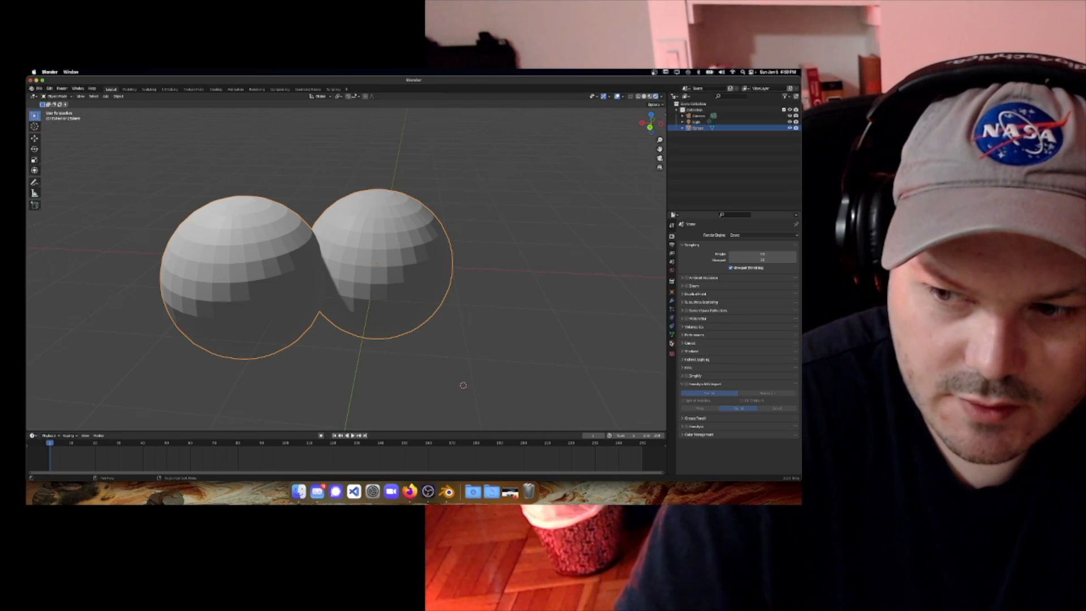
{"action": "left_click", "coordinate": [672, 344]}
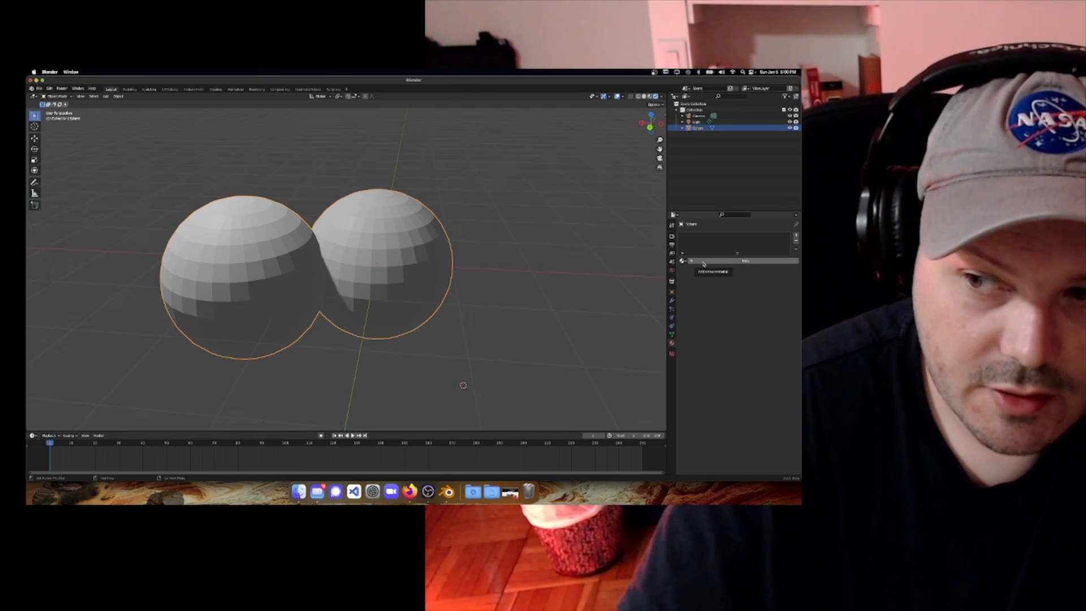
{"action": "left_click", "coordinate": [703, 261]}
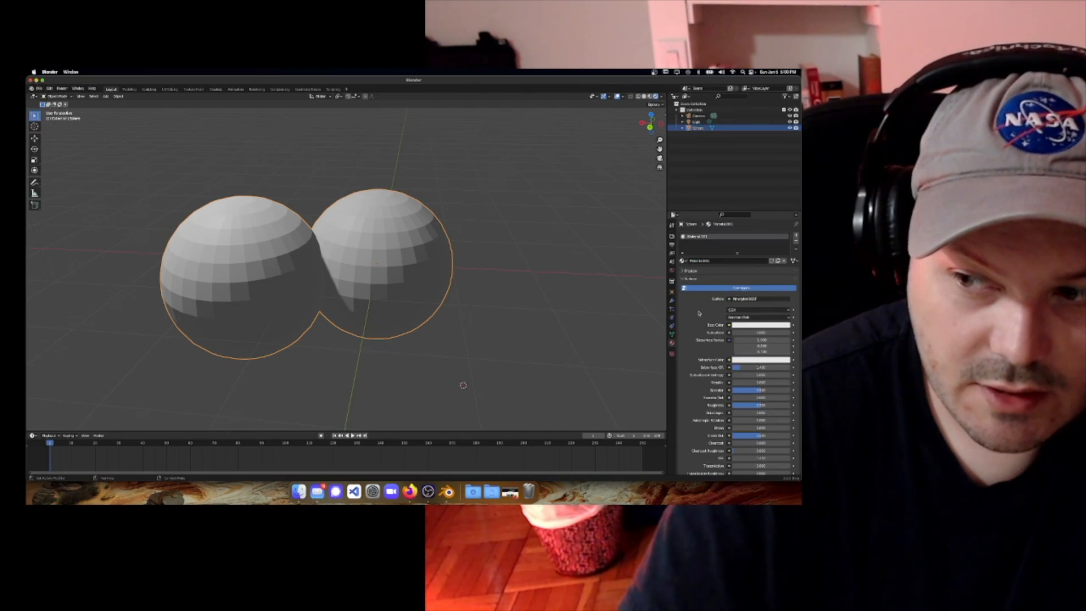
Rename the spheres' new material to Red
{"action": "scroll", "coordinate": [708, 305], "scroll_direction": "down", "scroll_amount": 2}
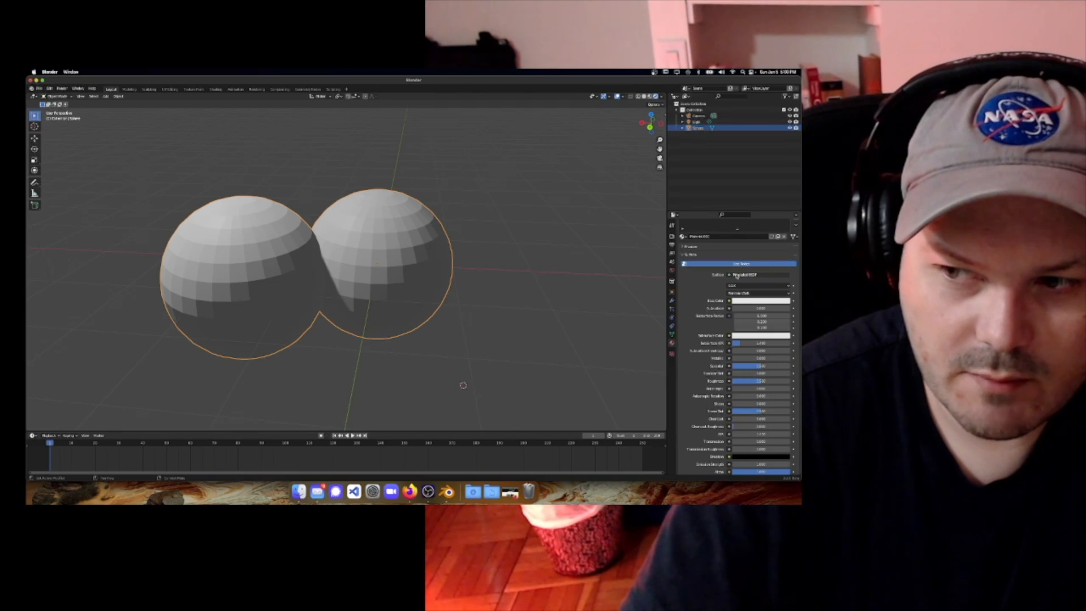
{"action": "scroll", "coordinate": [712, 264], "scroll_direction": "up", "scroll_amount": 2}
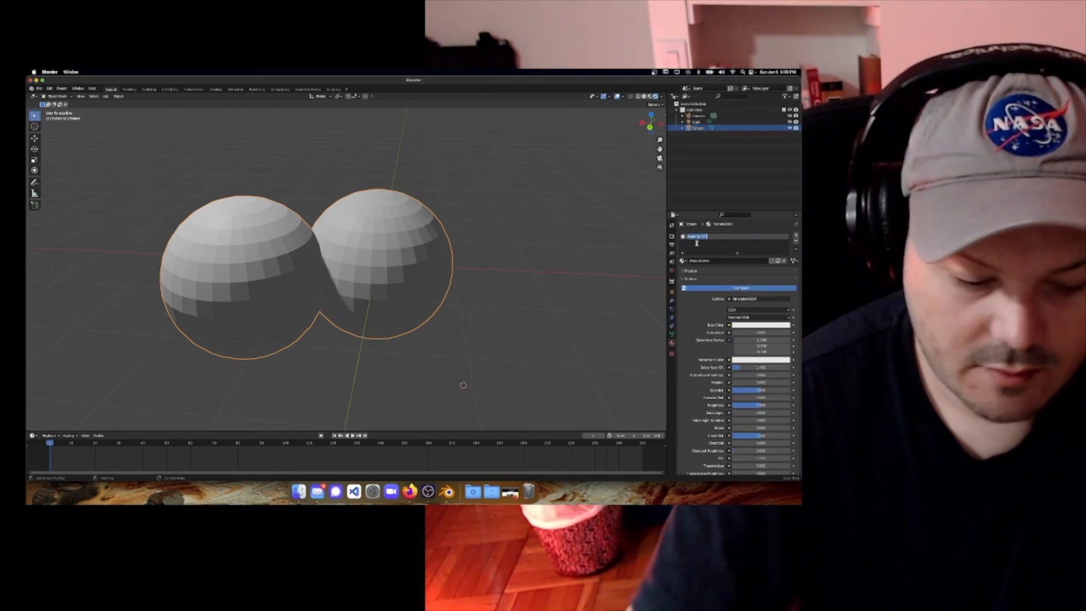
{"action": "type", "text": "Red"}
{"action": "key", "text": "Return"}
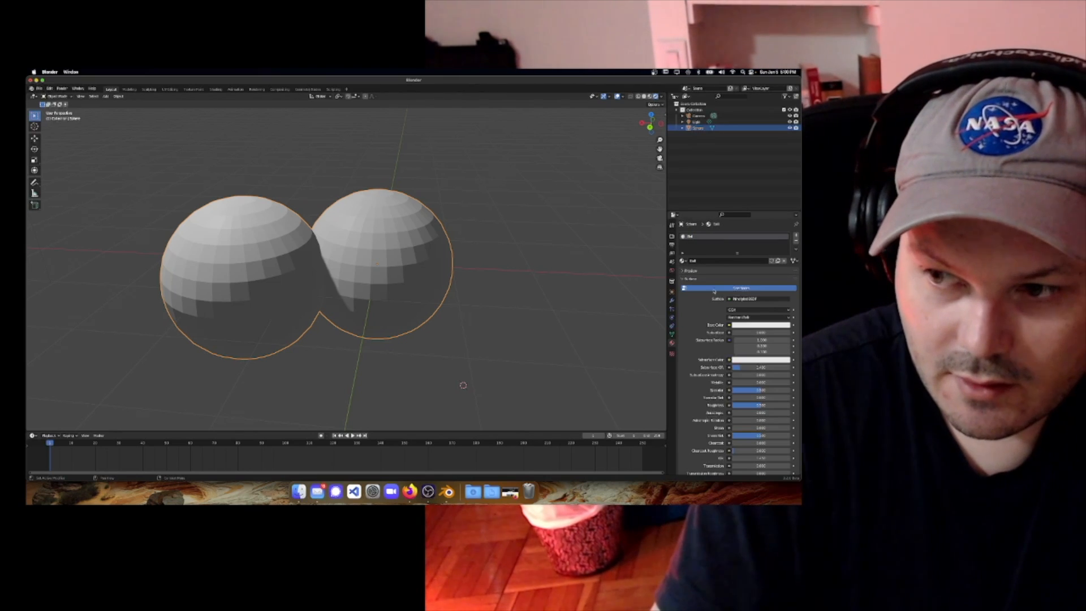
Change the base color of the Red material to a light blue
{"action": "scroll", "coordinate": [729, 324], "scroll_direction": "down", "scroll_amount": 1}
{"action": "left_click", "coordinate": [735, 314]}
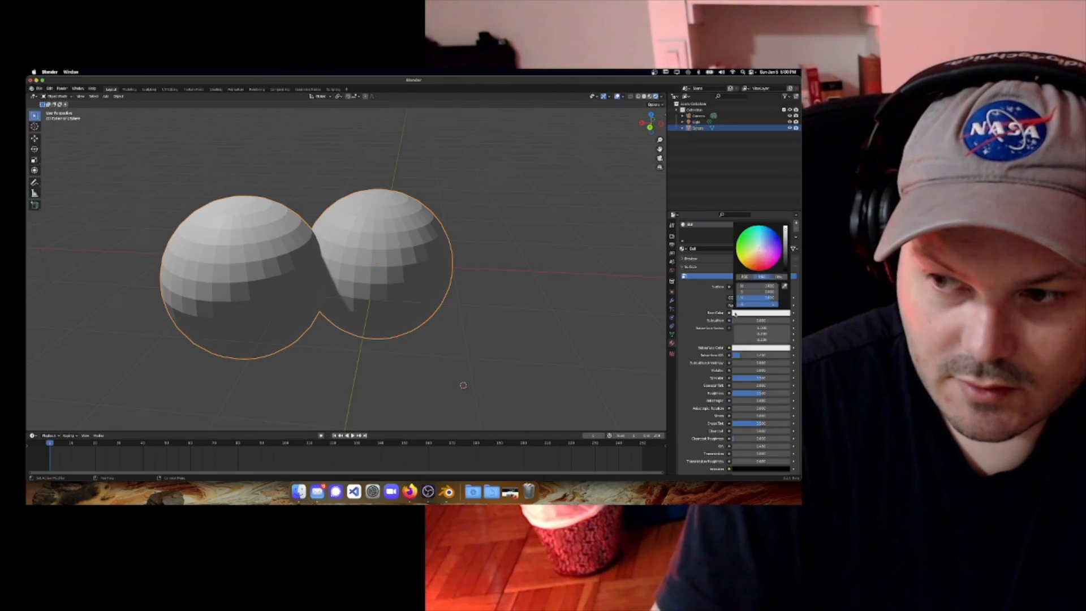
{"action": "left_click", "coordinate": [756, 315]}
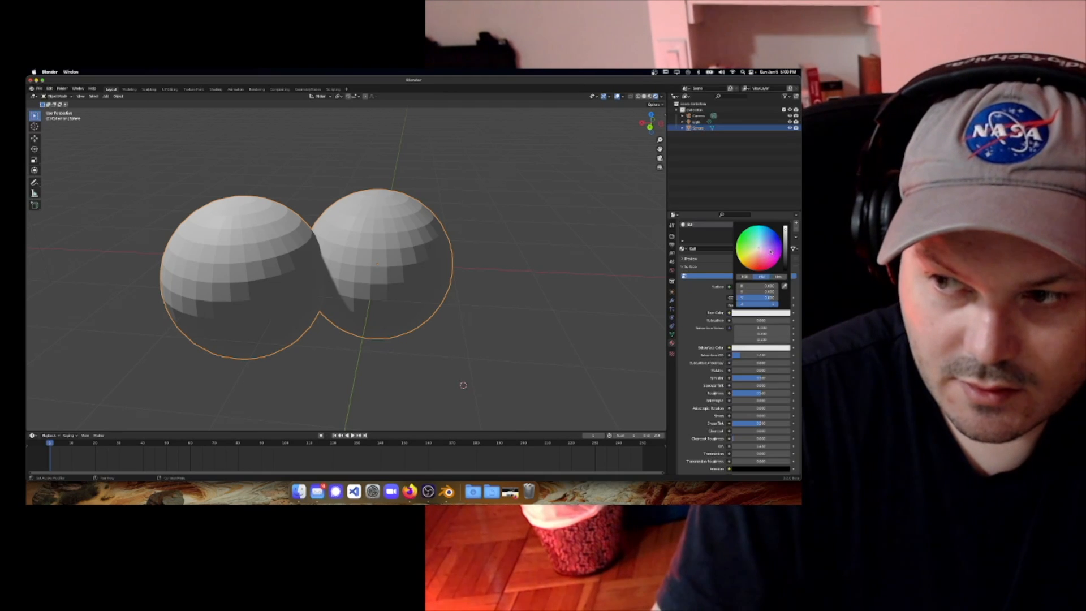
{"action": "mouse_move", "coordinate": [760, 250]}
{"action": "left_mouse_down"}
{"action": "mouse_move", "coordinate": [750, 252]}
{"action": "mouse_move", "coordinate": [760, 241]}
{"action": "left_mouse_up"}
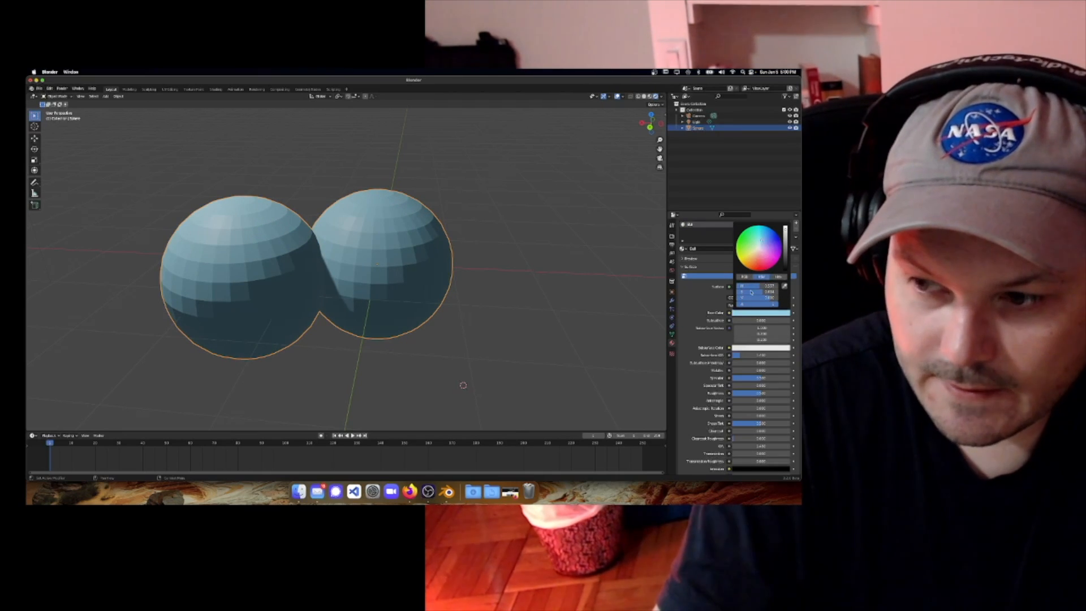
Raise the material's Metallic value to 1, increase Specular, and lower Roughness to about 0.3
{"action": "scroll", "coordinate": [756, 336], "scroll_direction": "down", "scroll_amount": 4}
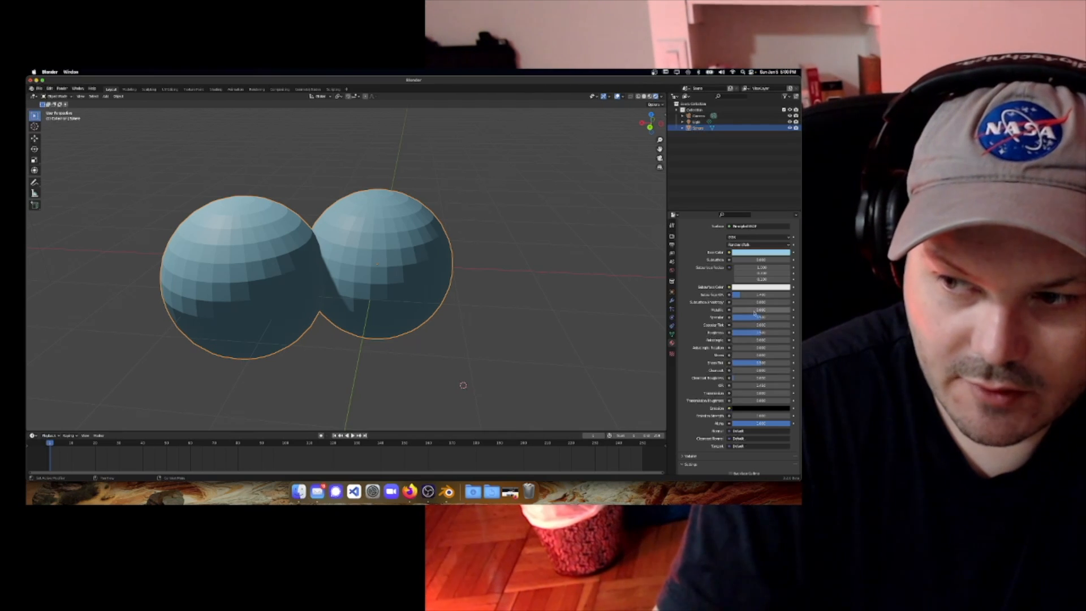
{"action": "left_click_drag", "start_coordinate": [750, 312], "coordinate": [790, 312]}
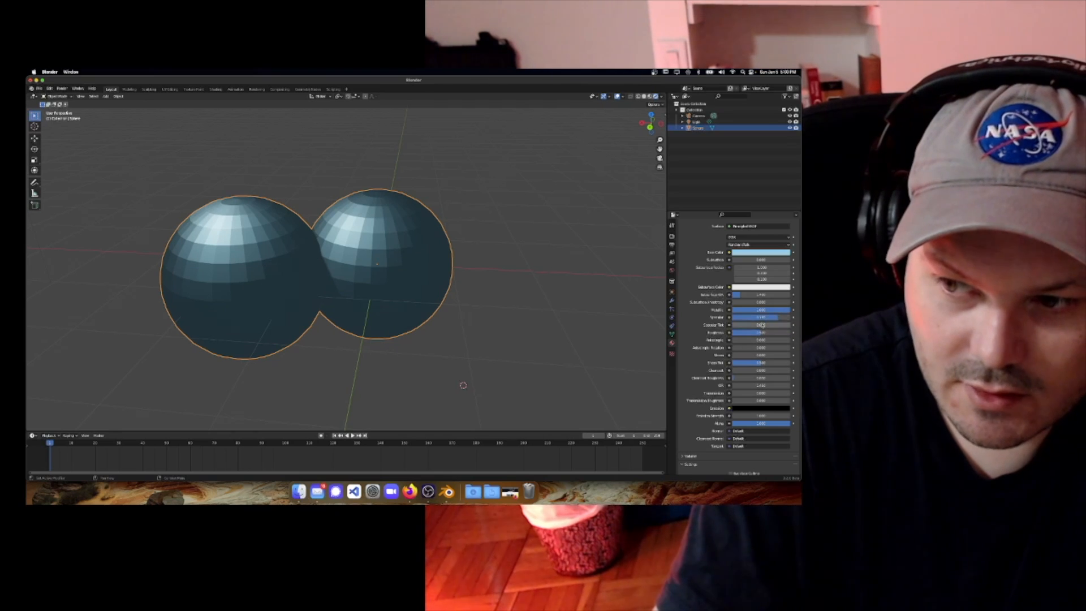
{"action": "left_click_drag", "start_coordinate": [765, 333], "coordinate": [751, 333]}
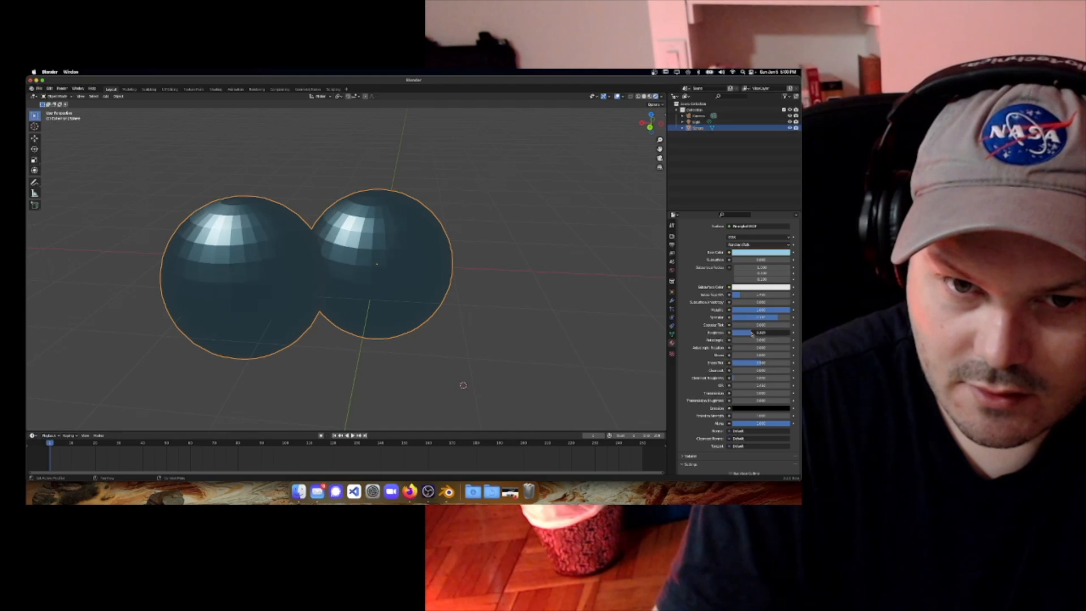
Apply Shade Smooth to the joined spheres
{"action": "scroll", "coordinate": [532, 277], "scroll_direction": "down", "scroll_amount": 5}
{"action": "scroll", "coordinate": [534, 276], "scroll_direction": "up", "scroll_amount": 6}
{"action": "right_click", "coordinate": [361, 259]}
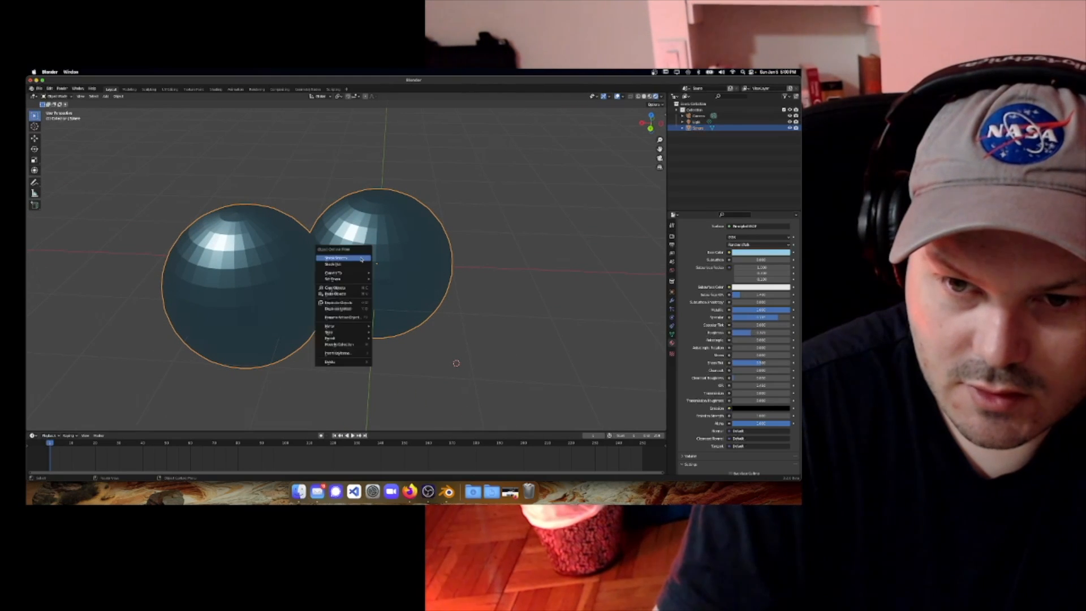
{"action": "scroll", "coordinate": [492, 215], "scroll_direction": "left", "scroll_amount": 6}
{"action": "scroll", "coordinate": [481, 216], "scroll_direction": "right", "scroll_amount": 9}
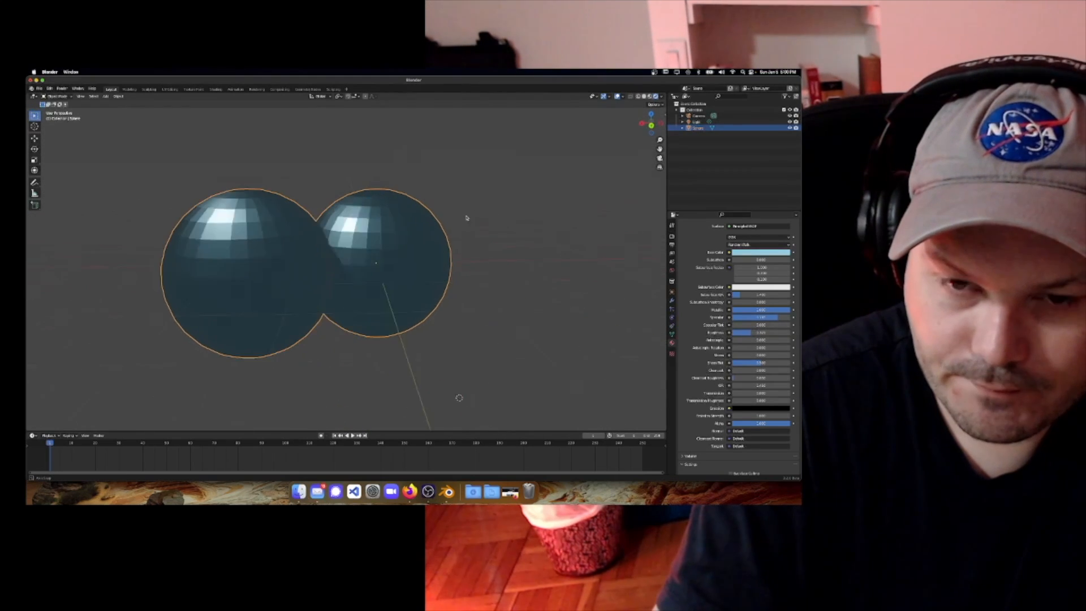
{"action": "scroll", "coordinate": [424, 227], "scroll_direction": "left", "scroll_amount": 4, "text": "shift"}
{"action": "scroll", "coordinate": [442, 216], "scroll_direction": "left", "scroll_amount": 6}
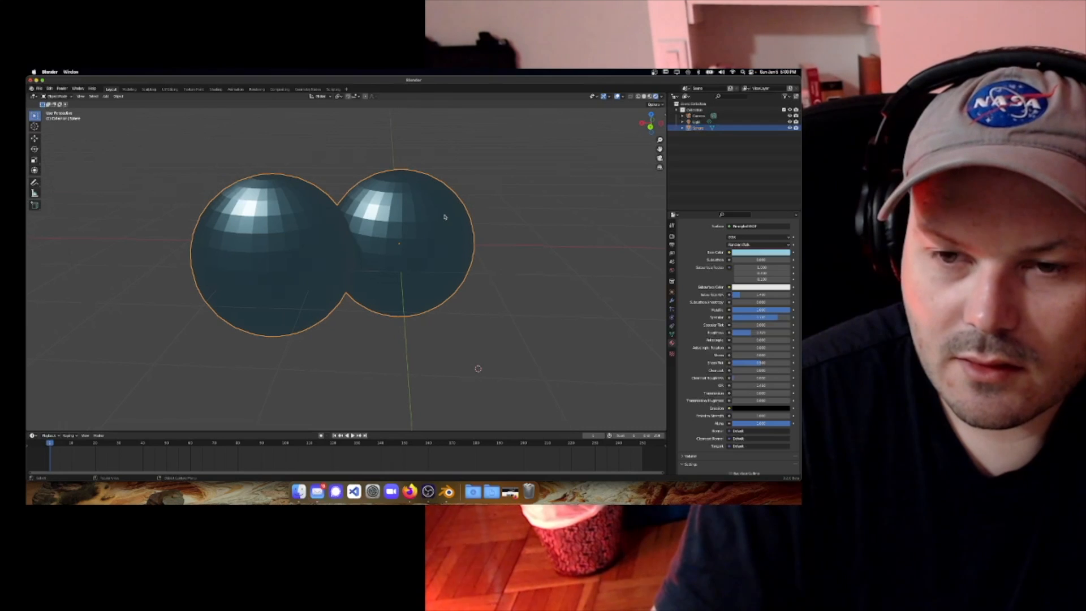
{"action": "scroll", "coordinate": [394, 219], "scroll_direction": "up", "scroll_amount": 3}
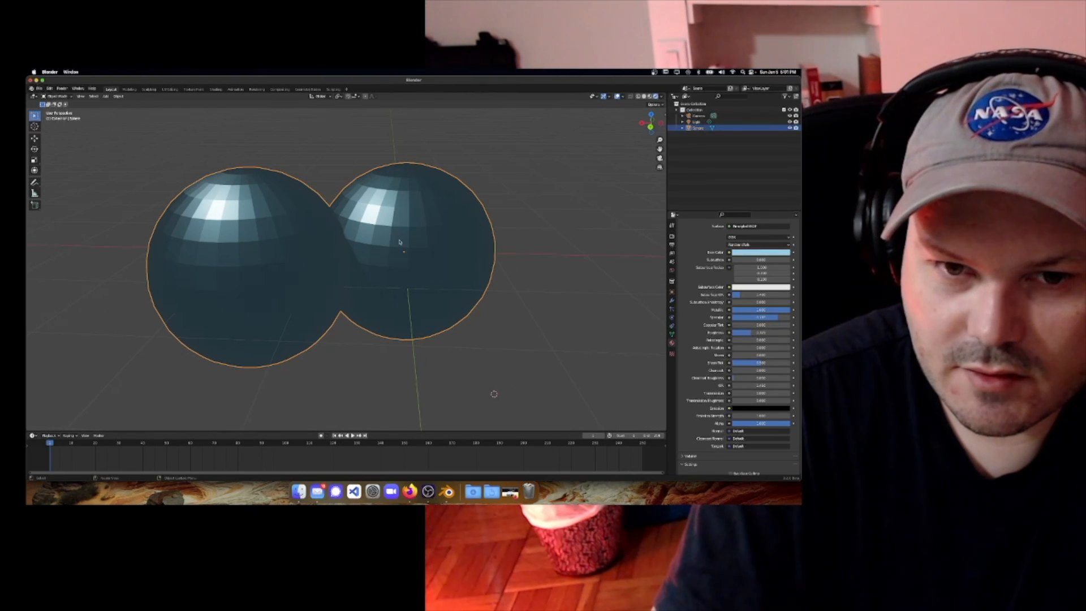
{"action": "right_click", "coordinate": [353, 224]}
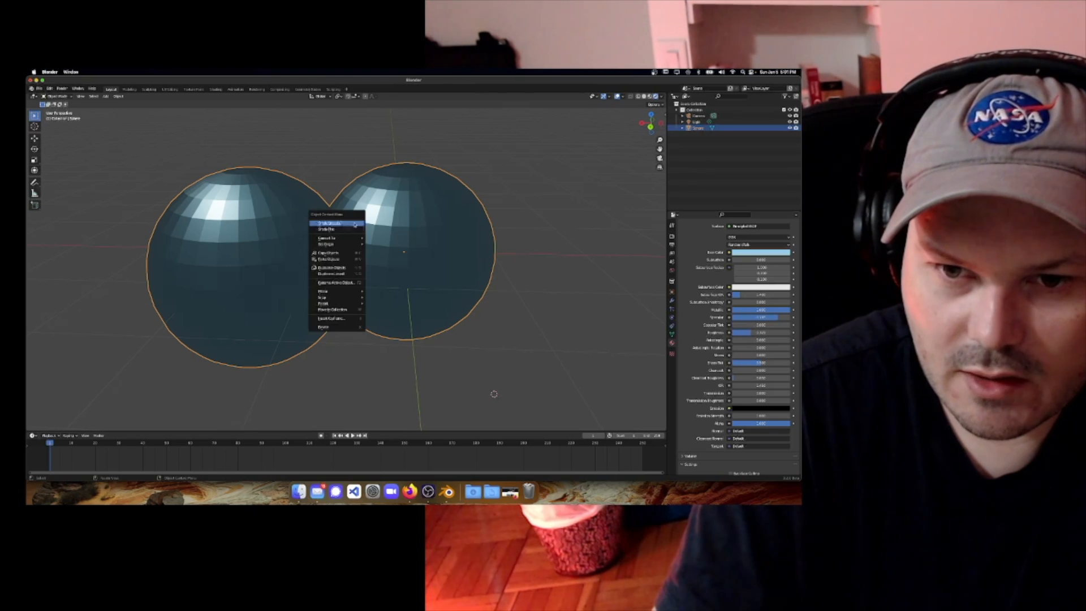
{"action": "left_click", "coordinate": [349, 222]}
Examine the smooth-shaded spheres and their highlights up close and from several angles
{"action": "mouse_move", "coordinate": [349, 222]}
{"action": "middle_mouse_down"}
{"action": "mouse_move", "coordinate": [358, 225]}
{"action": "mouse_move", "coordinate": [335, 256]}
{"action": "mouse_move", "coordinate": [340, 238]}
{"action": "mouse_move", "coordinate": [327, 242]}
{"action": "mouse_move", "coordinate": [345, 253]}
{"action": "mouse_move", "coordinate": [352, 229]}
{"action": "mouse_move", "coordinate": [284, 182]}
{"action": "middle_mouse_up"}
{"action": "scroll", "coordinate": [341, 238], "scroll_direction": "up", "scroll_amount": 2}
{"action": "scroll", "coordinate": [327, 242], "scroll_direction": "down", "scroll_amount": 1}
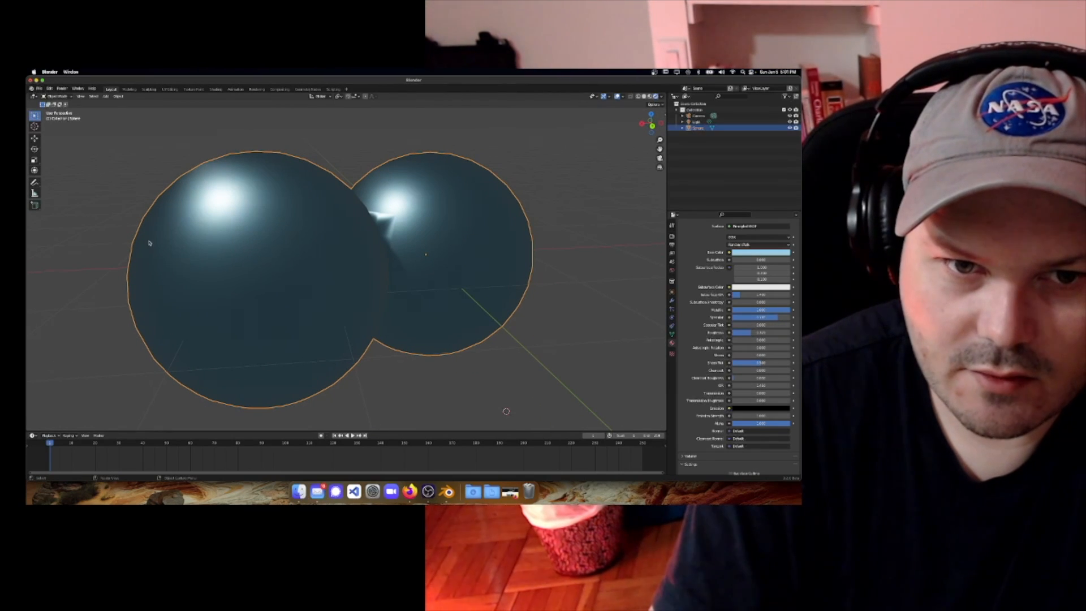
{"action": "scroll", "coordinate": [192, 301], "scroll_direction": "down", "scroll_amount": 1}
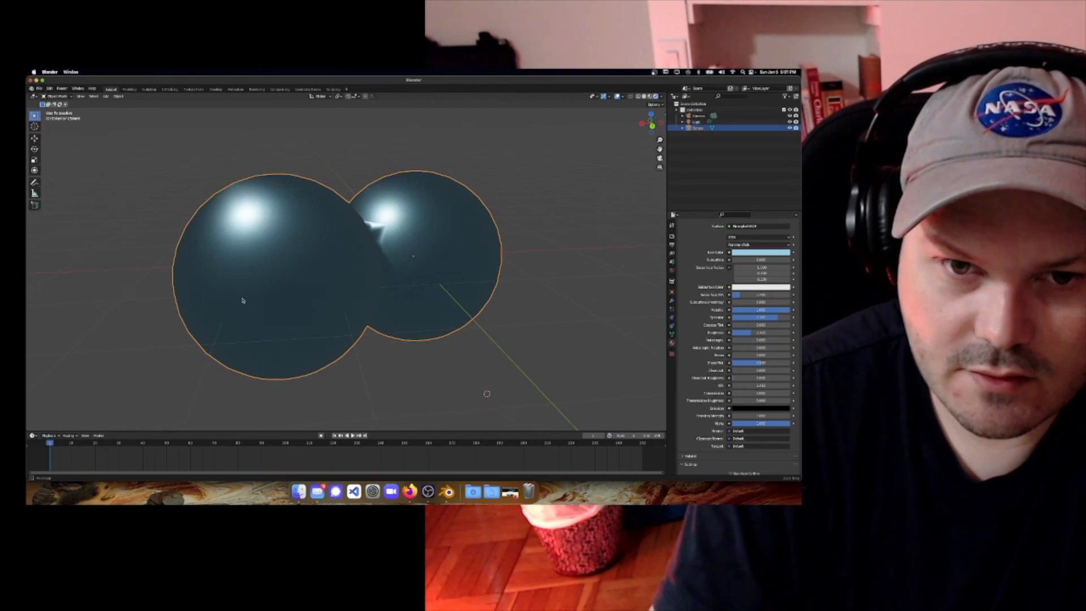
{"action": "middle_click_drag", "start_coordinate": [243, 300], "coordinate": [221, 177]}
{"action": "scroll", "coordinate": [221, 176], "scroll_direction": "up", "scroll_amount": 5}
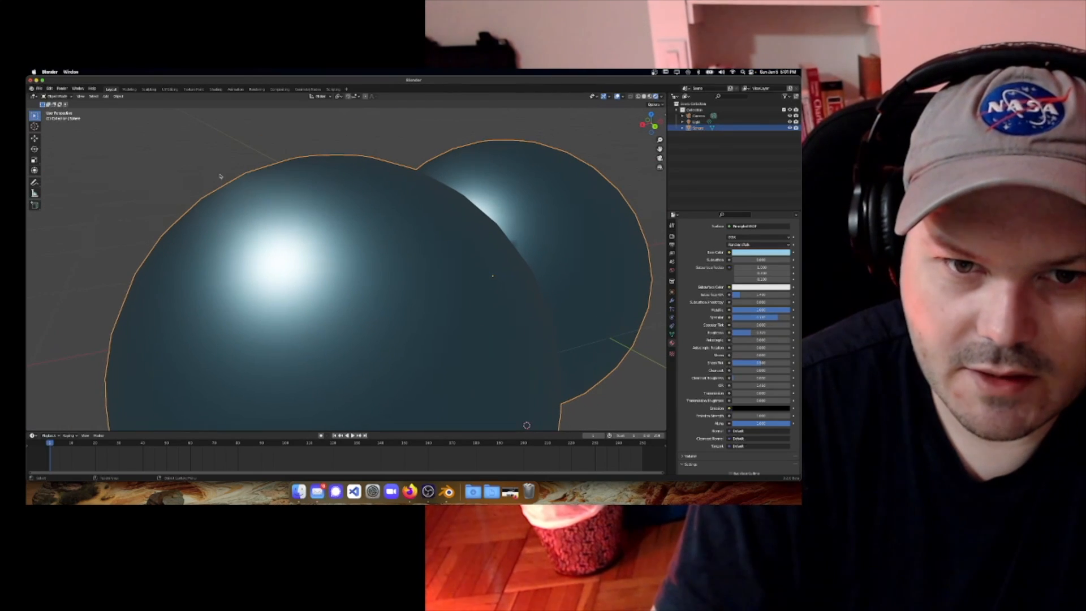
{"action": "scroll", "coordinate": [276, 200], "scroll_direction": "down", "scroll_amount": 4}
{"action": "middle_click_drag", "start_coordinate": [277, 200], "coordinate": [199, 178]}
Switch the joined spheres back to Shade Flat and view the faceted surface from another angle
{"action": "right_click", "coordinate": [407, 251]}
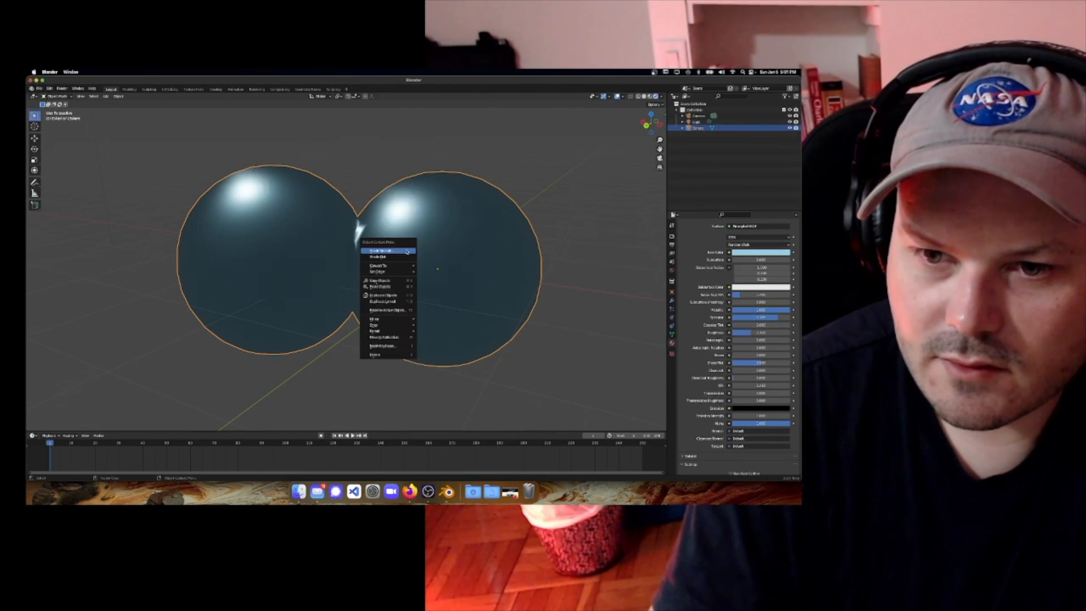
{"action": "left_click", "coordinate": [408, 251]}
{"action": "right_click", "coordinate": [407, 251]}
{"action": "left_click", "coordinate": [411, 257]}
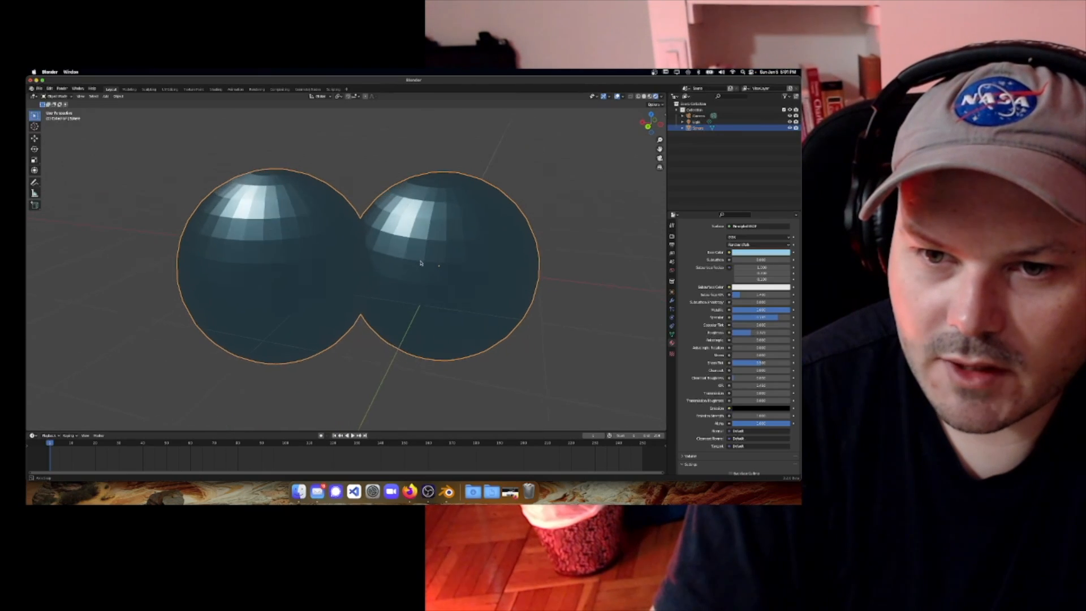
{"action": "middle_click_drag", "start_coordinate": [421, 263], "coordinate": [390, 259]}
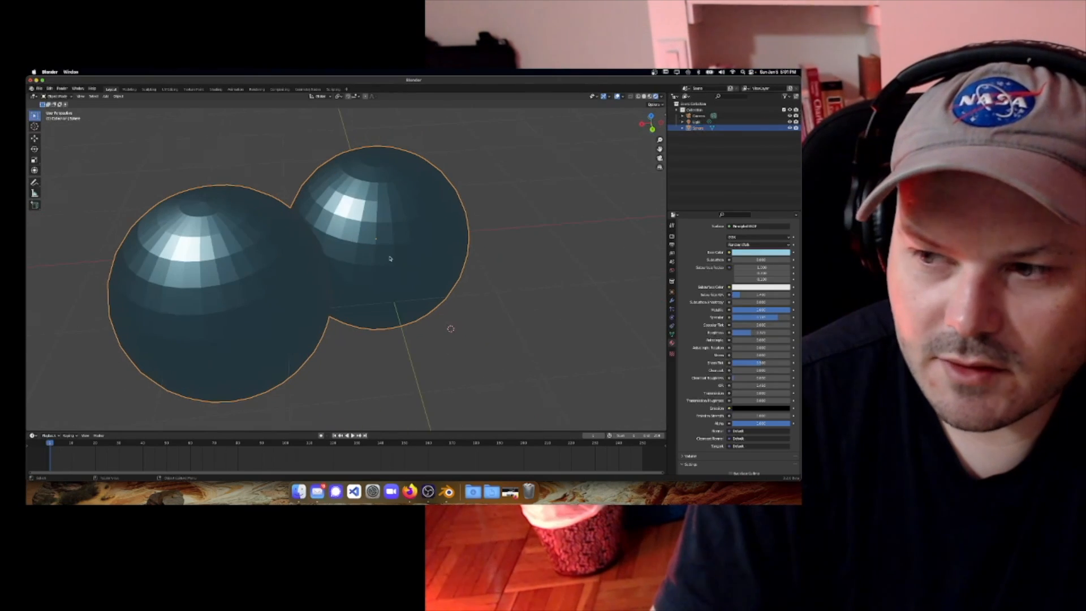
Set the material's Metallic value to exactly 1 and fine-tune its Roughness at about 0.3
{"action": "double_click", "coordinate": [772, 310]}
{"action": "type", "text": "1"}
{"action": "key", "text": "Return"}
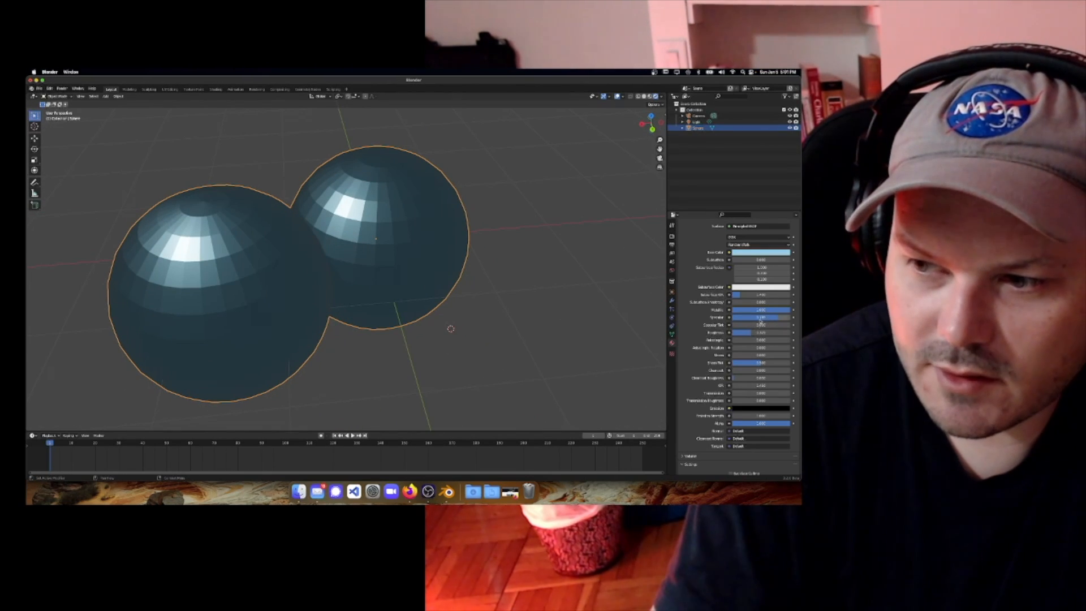
{"action": "left_click_drag", "start_coordinate": [758, 333], "coordinate": [747, 334]}
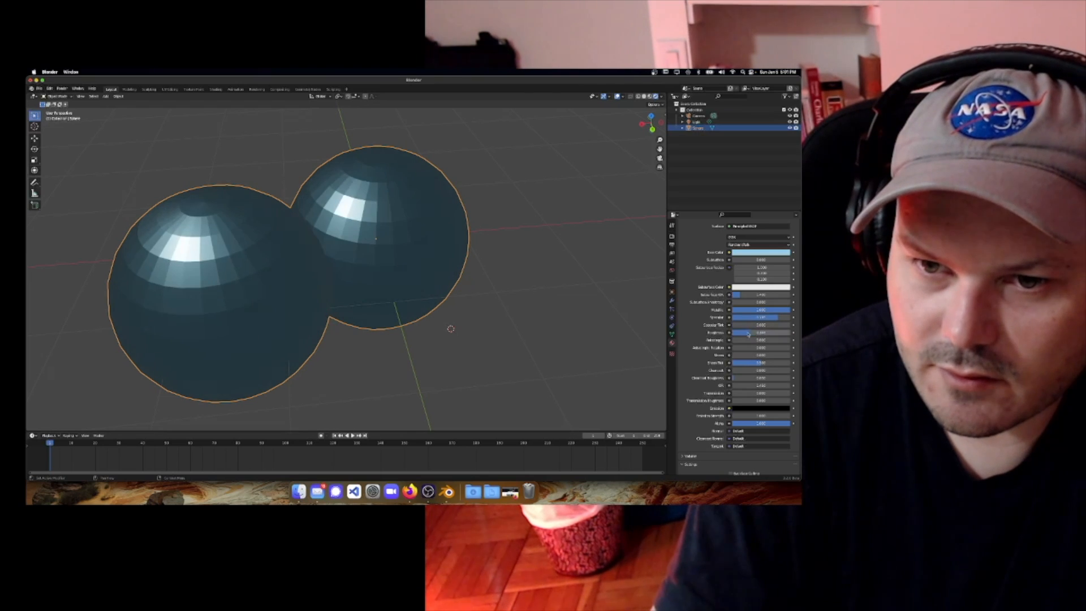
View the settings of the scene's existing point light and clear the selection
{"action": "scroll", "coordinate": [555, 320], "scroll_direction": "down", "scroll_amount": 5}
{"action": "middle_click_drag", "start_coordinate": [555, 320], "coordinate": [515, 325]}
{"action": "scroll", "coordinate": [505, 309], "scroll_direction": "down", "scroll_amount": 5}
{"action": "scroll", "coordinate": [468, 310], "scroll_direction": "up", "scroll_amount": 3}
{"action": "left_click", "coordinate": [290, 124]}
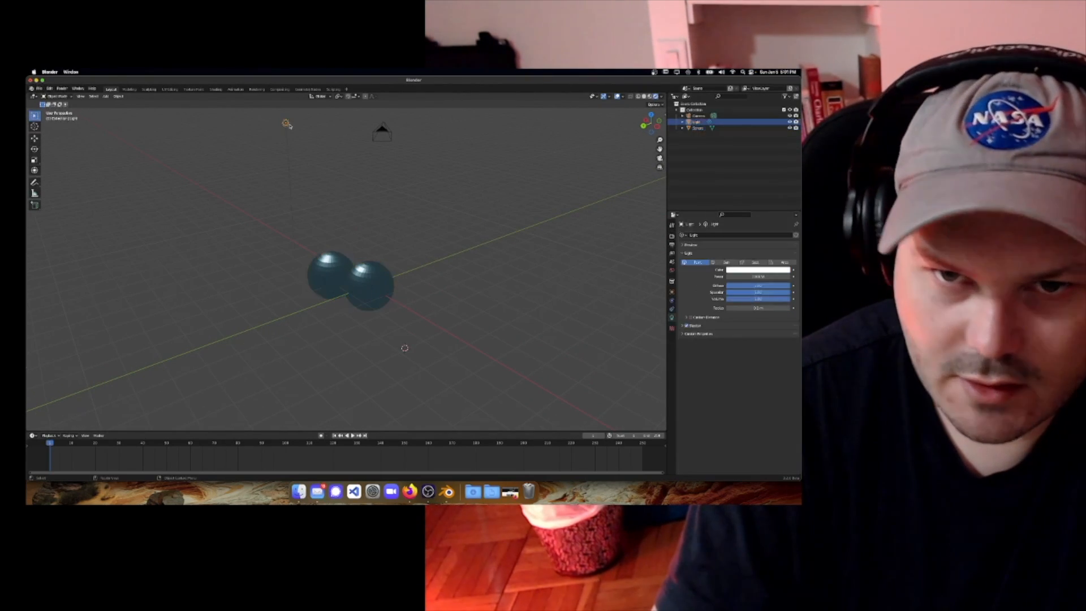
{"action": "left_click", "coordinate": [457, 266]}
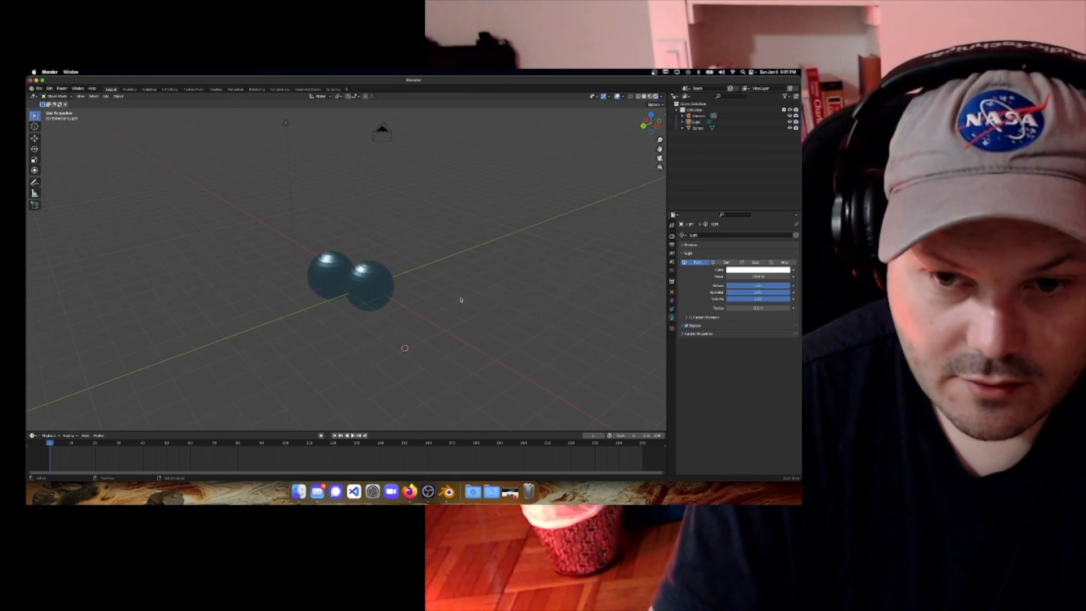
Add an Area light and move it straight up along the Z axis to above the spheres
{"action": "key", "text": "shift+a"}
{"action": "mouse_move", "coordinate": [461, 300]}
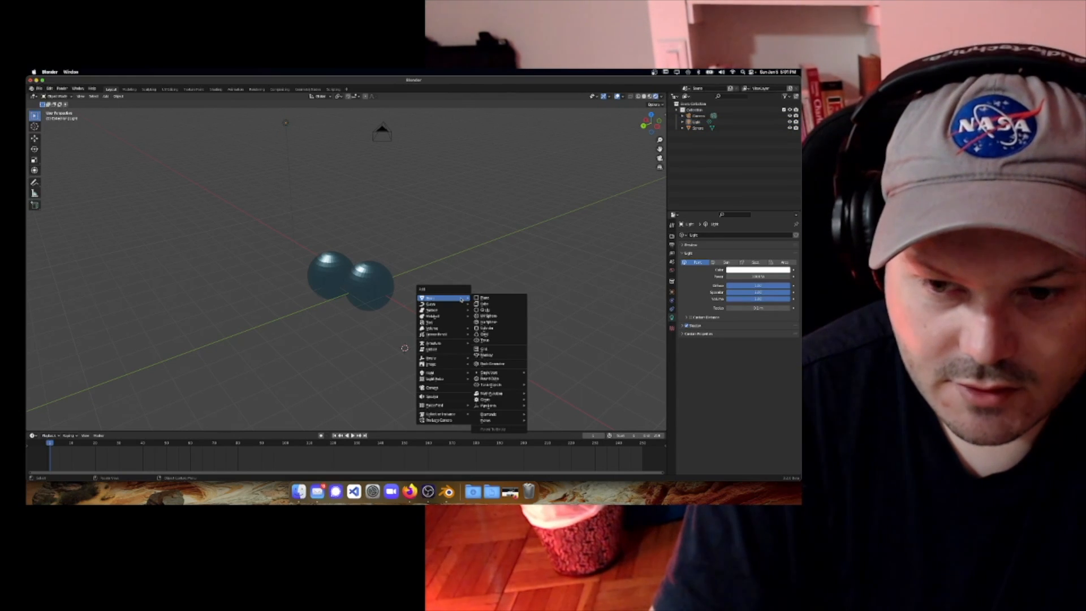
{"action": "mouse_move", "coordinate": [454, 376]}
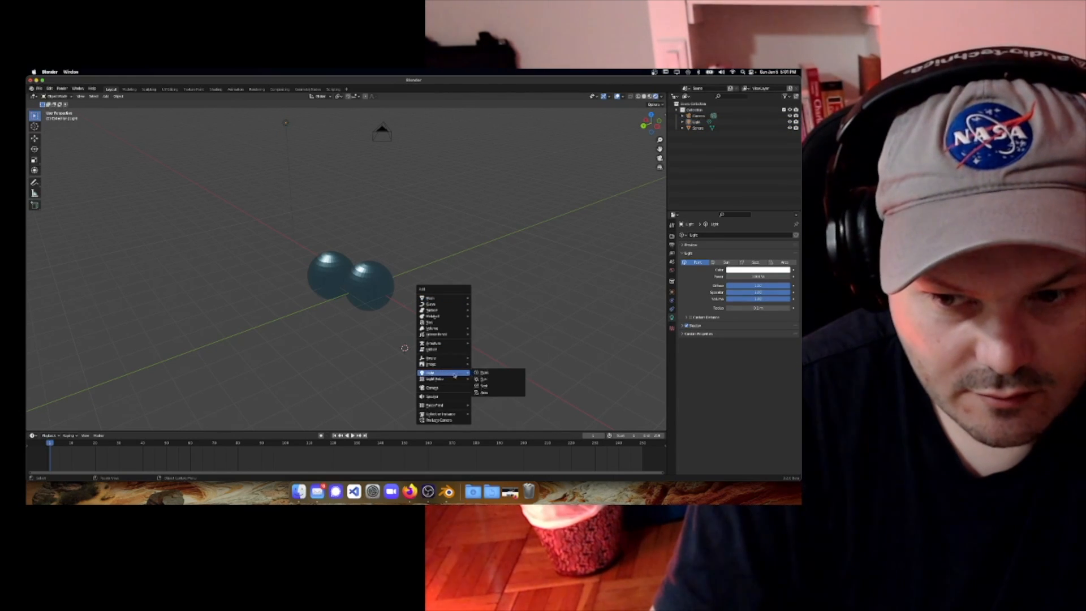
{"action": "left_click", "coordinate": [485, 392]}
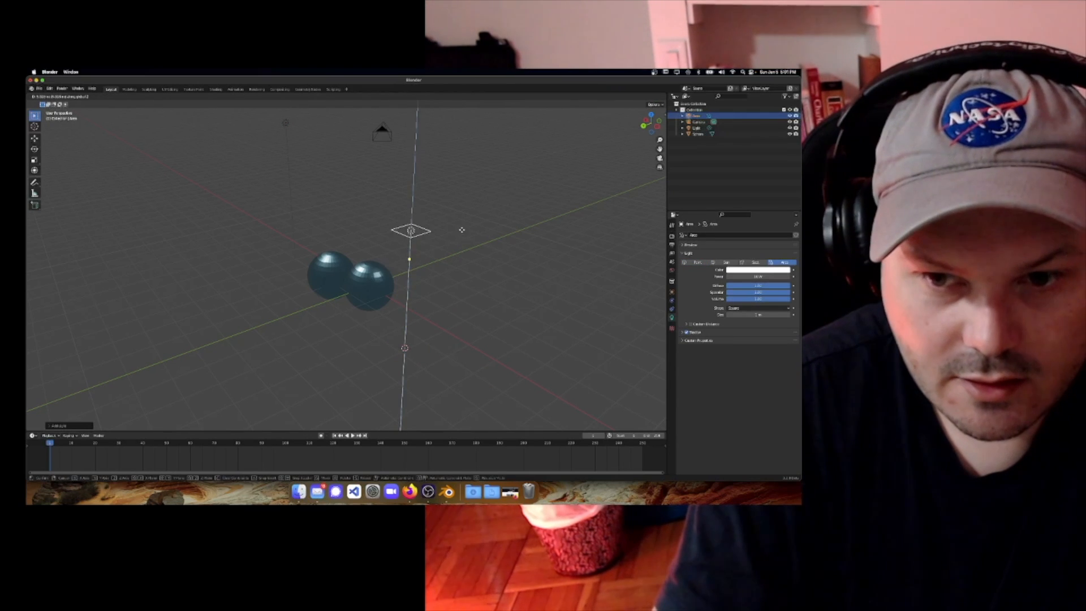
{"action": "left_click", "coordinate": [456, 233]}
Enlarge the area light above the spheres and rotate it around the Y axis to aim at them
{"action": "key", "text": "s"}
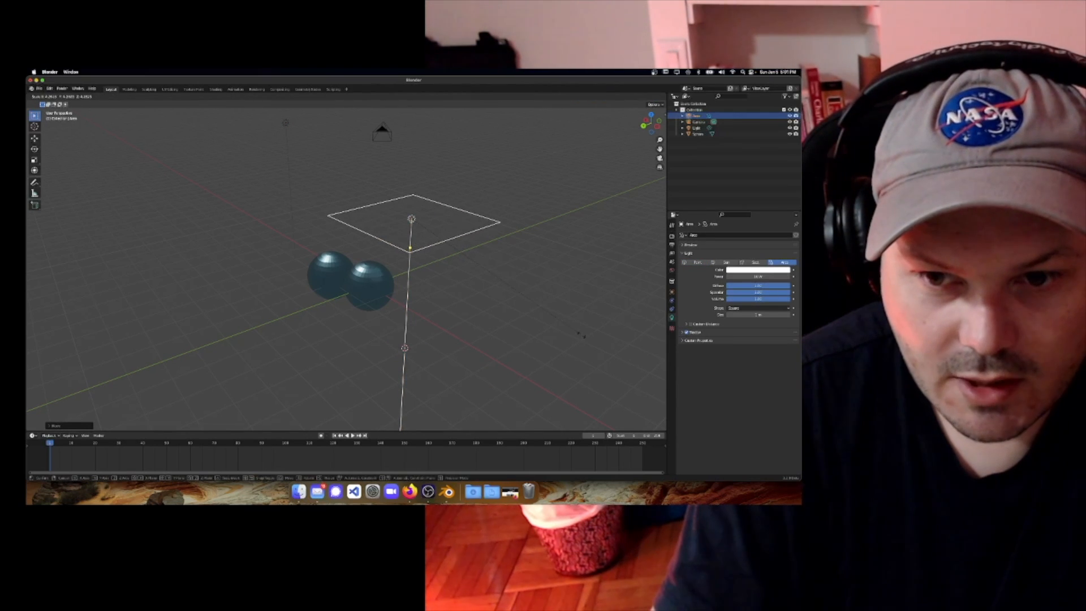
{"action": "left_click", "coordinate": [572, 331]}
{"action": "key", "text": "r"}
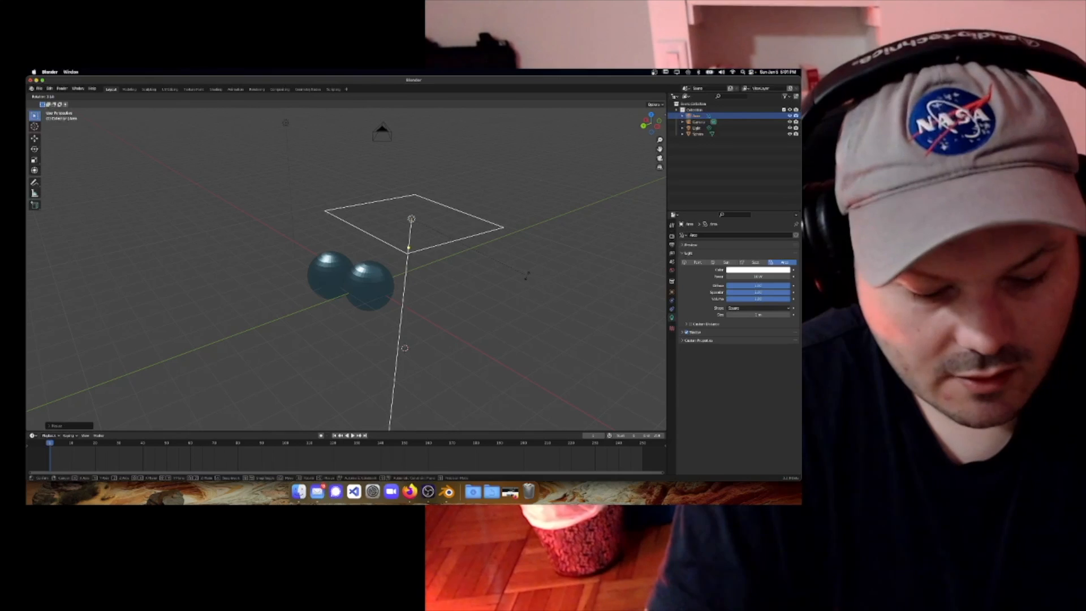
{"action": "key", "text": "y"}
{"action": "left_click", "coordinate": [497, 320]}
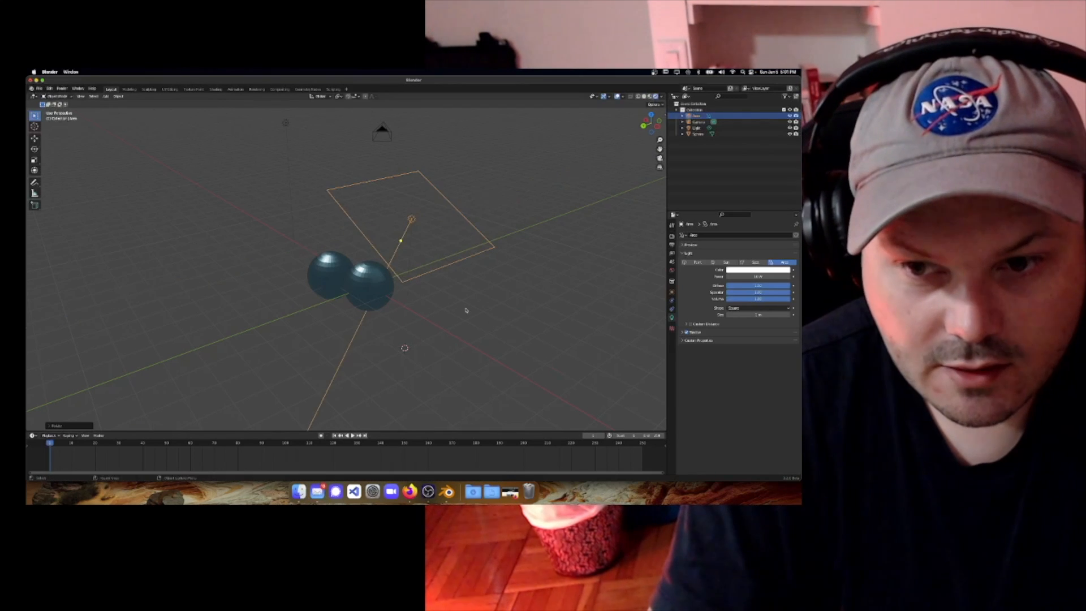
Scale the tilted area light up further so it spans well beyond the spheres
{"action": "middle_click_drag", "start_coordinate": [468, 307], "coordinate": [411, 270]}
{"action": "scroll", "coordinate": [410, 270], "scroll_direction": "up", "scroll_amount": 2}
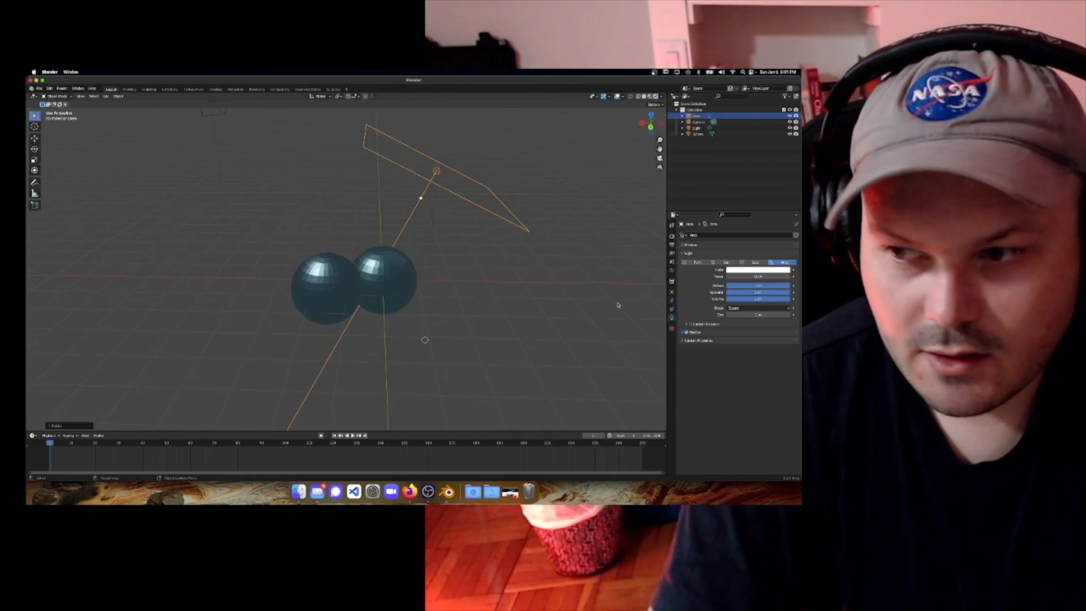
{"action": "key", "text": "s"}
{"action": "left_click", "coordinate": [84, 345]}
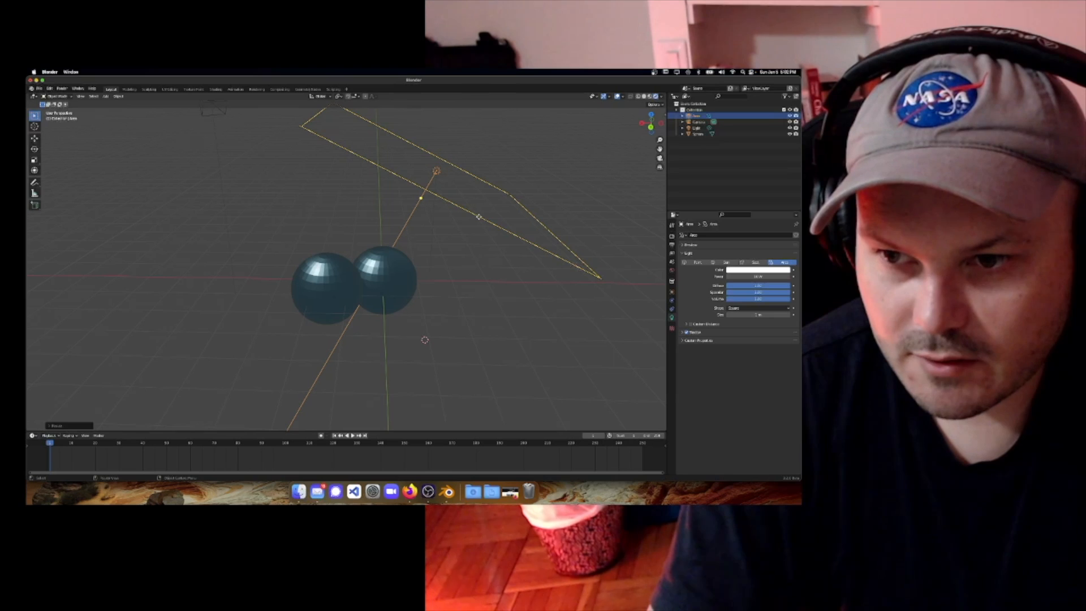
Increase the area light's power and change its colour to yellow-green
{"action": "left_click", "coordinate": [396, 276]}
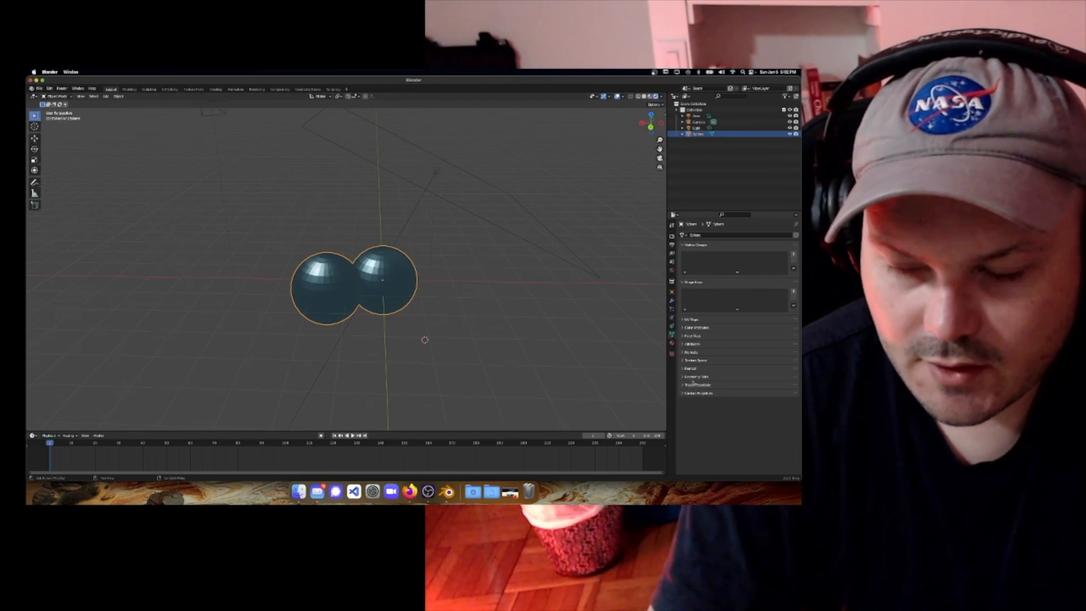
{"action": "left_click", "coordinate": [544, 250]}
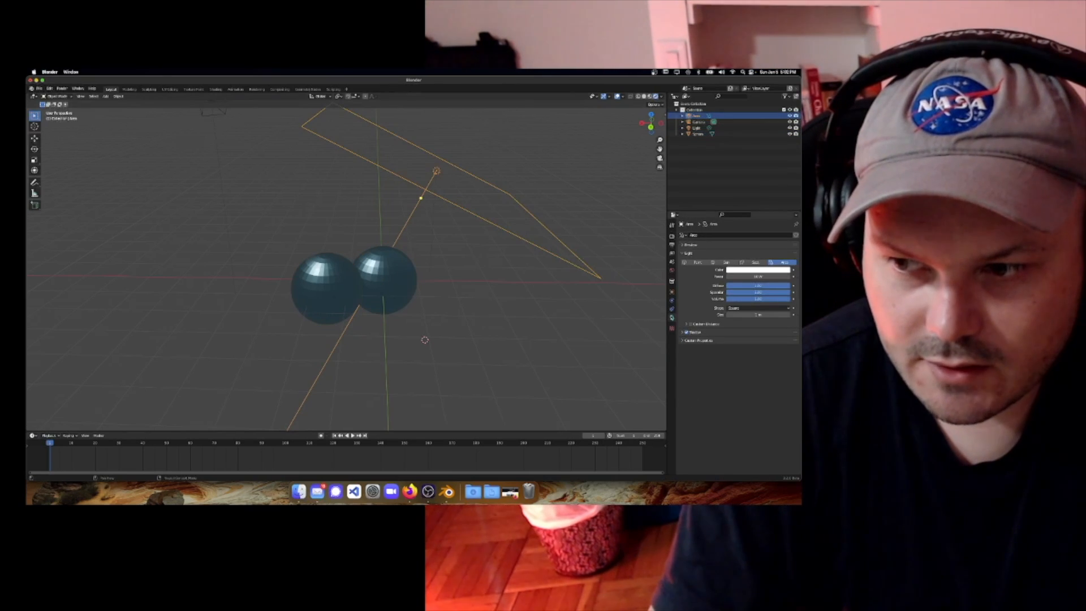
{"action": "left_click_drag", "start_coordinate": [765, 276], "coordinate": [820, 276]}
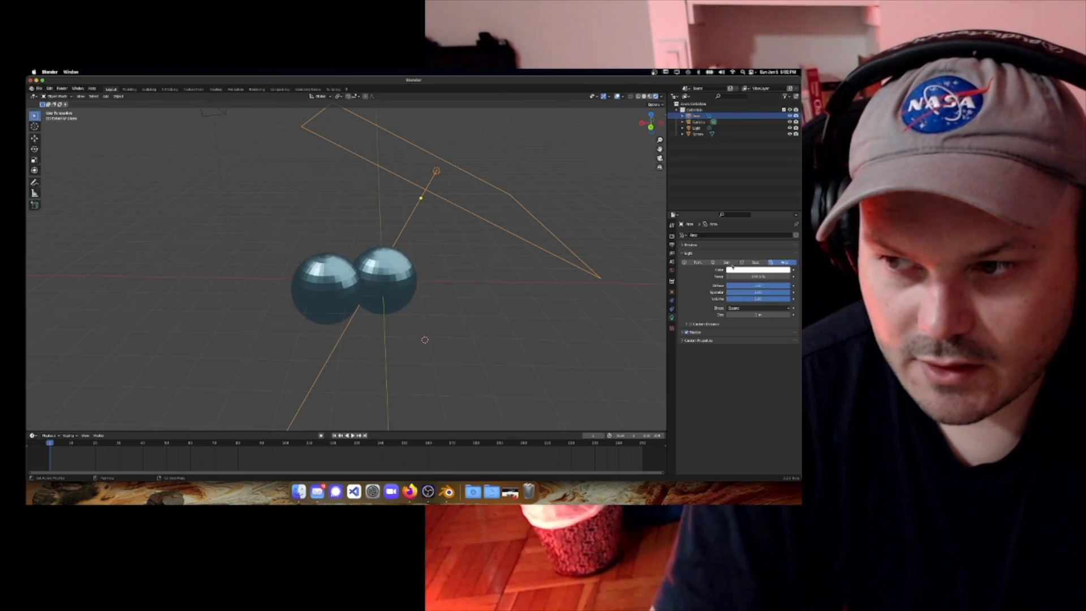
{"action": "left_click", "coordinate": [734, 269]}
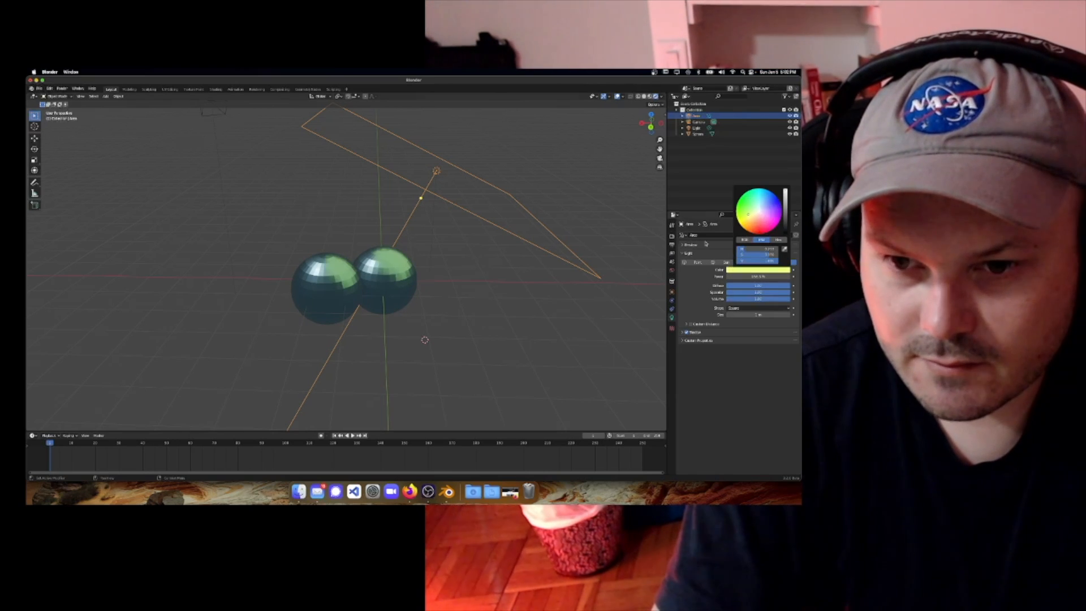
{"action": "left_click", "coordinate": [481, 315]}
Switch the scene's render engine from Eevee to Cycles
{"action": "middle_click_drag", "start_coordinate": [481, 315], "coordinate": [418, 320]}
{"action": "left_click", "coordinate": [673, 236]}
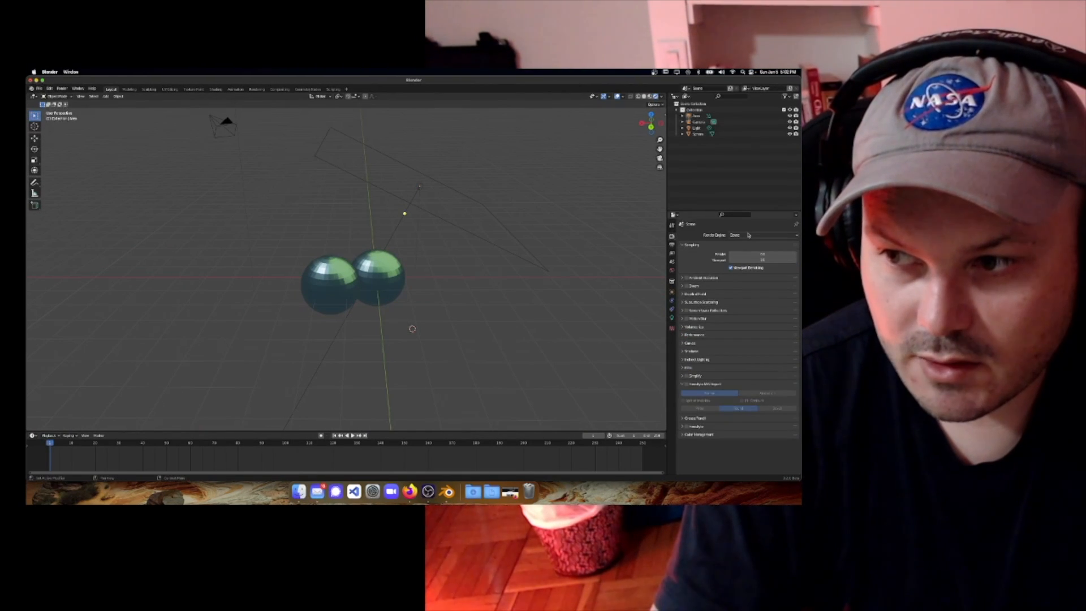
{"action": "middle_click_drag", "start_coordinate": [516, 271], "coordinate": [506, 294], "text": "shift"}
{"action": "scroll", "coordinate": [369, 266], "scroll_direction": "up", "scroll_amount": 1}
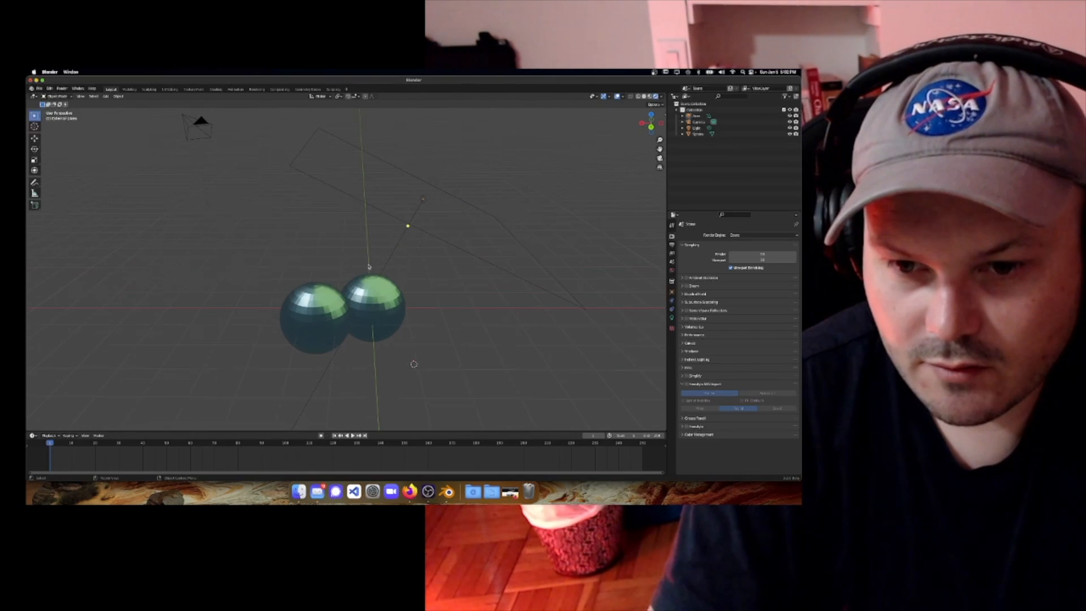
{"action": "left_click", "coordinate": [745, 236]}
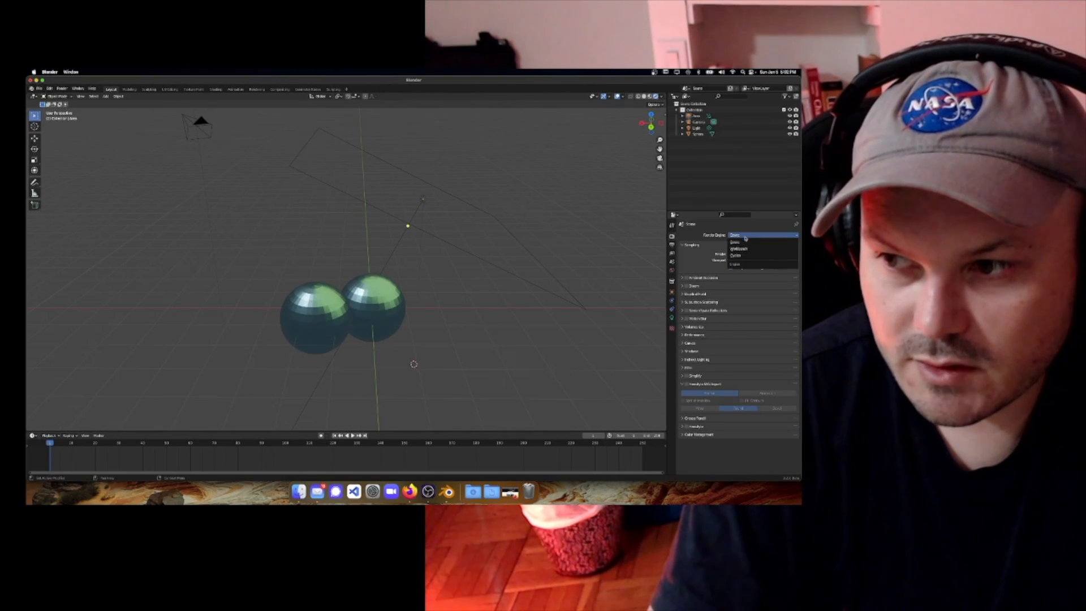
{"action": "left_click", "coordinate": [746, 255]}
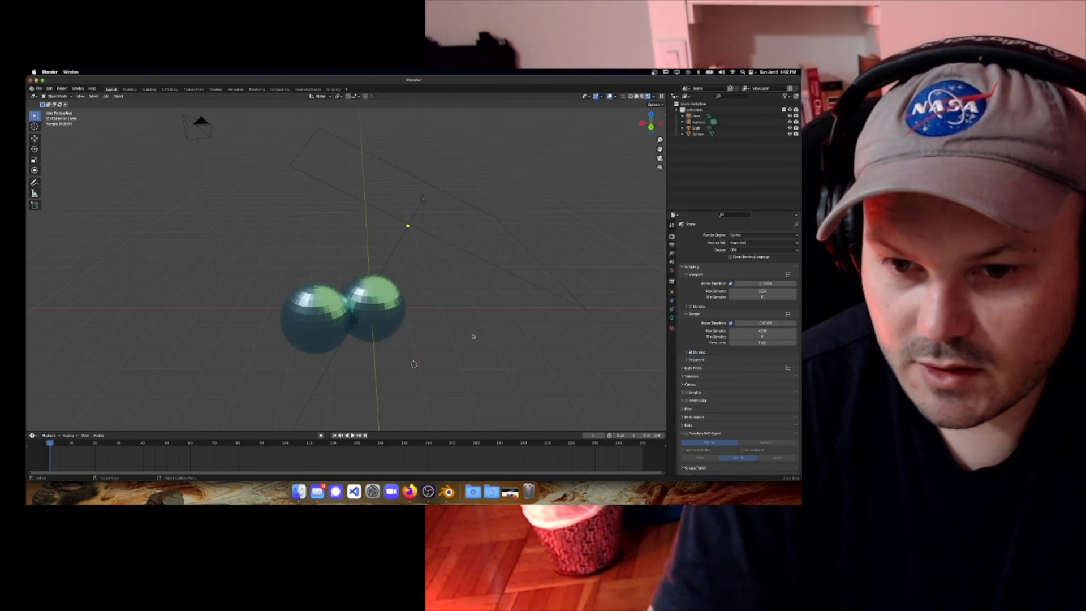
Duplicate the area light along the X axis to the other side of the spheres and rotate the copy towards them
{"action": "left_click", "coordinate": [472, 254]}
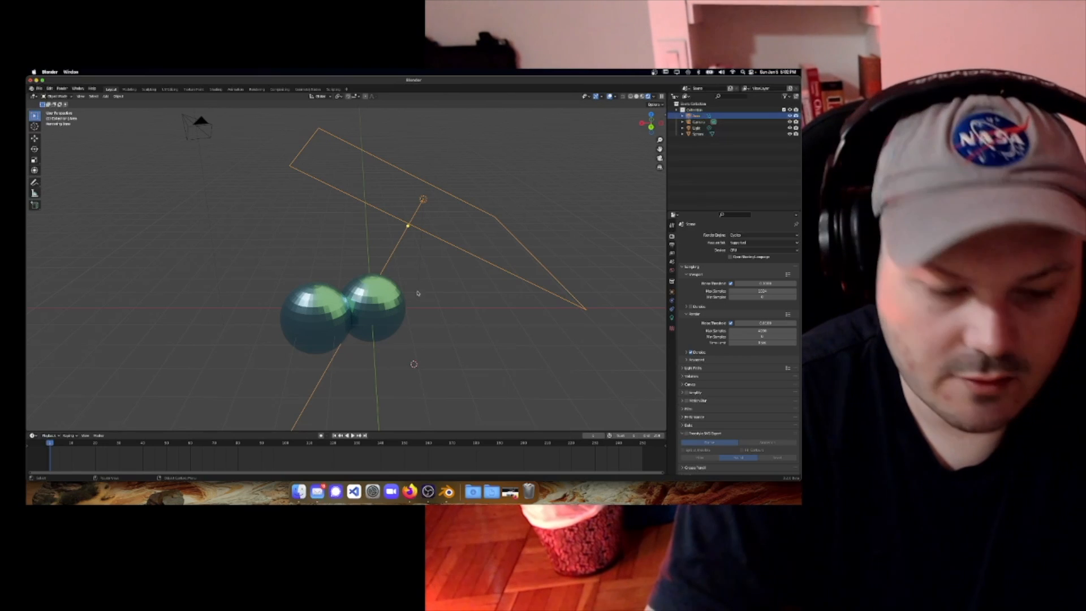
{"action": "key", "text": "shift+d"}
{"action": "key", "text": "x"}
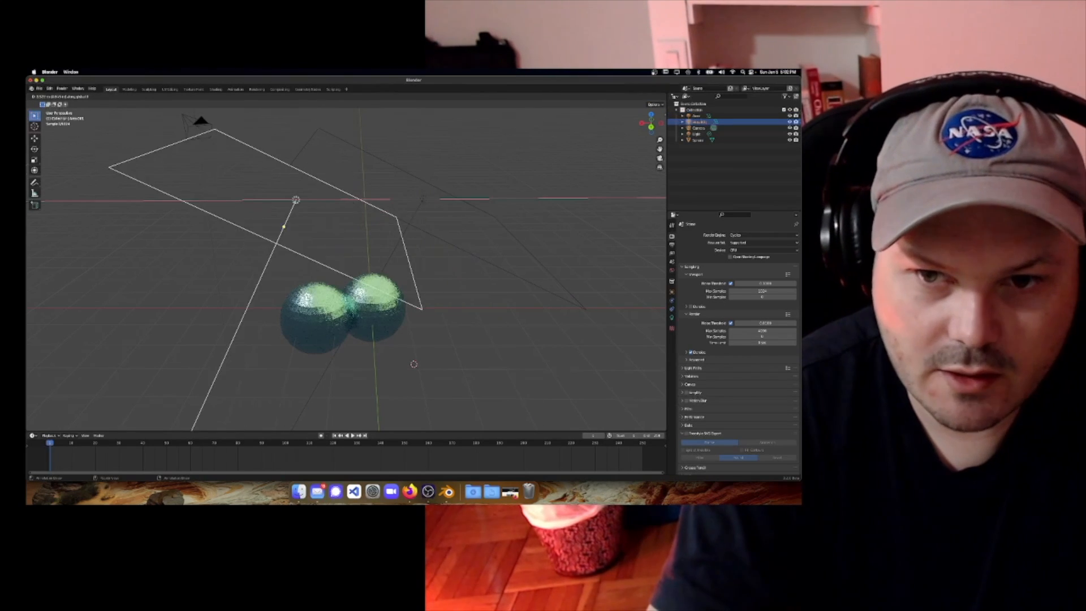
{"action": "key", "text": "Return"}
{"action": "key", "text": "r"}
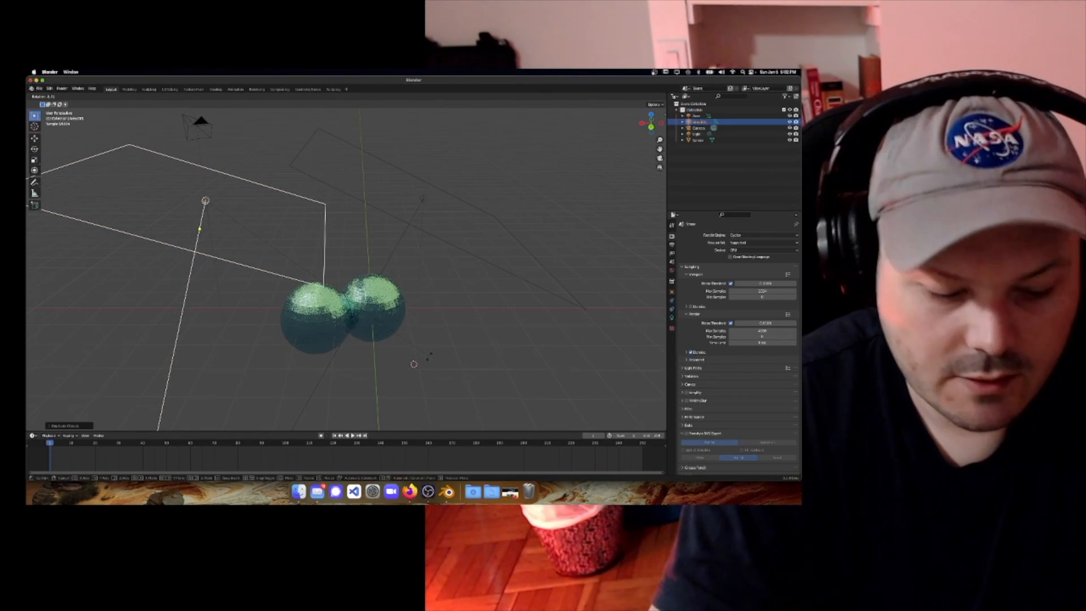
{"action": "left_click", "coordinate": [339, 139]}
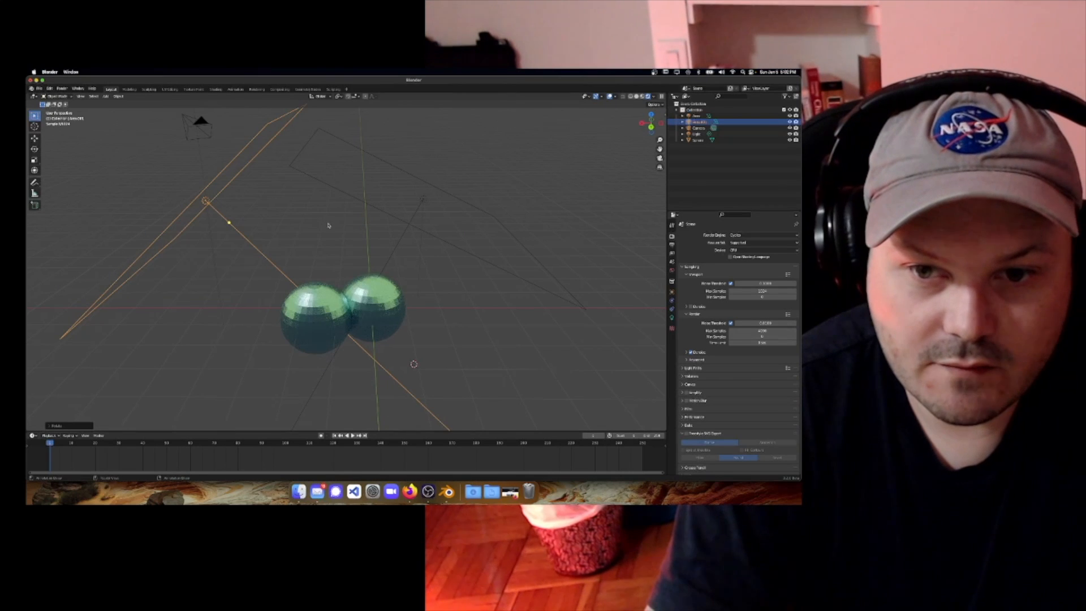
Change the duplicated area light's colour to blue-violet
{"action": "scroll", "coordinate": [351, 226], "scroll_direction": "down", "scroll_amount": 2}
{"action": "left_click", "coordinate": [371, 238]}
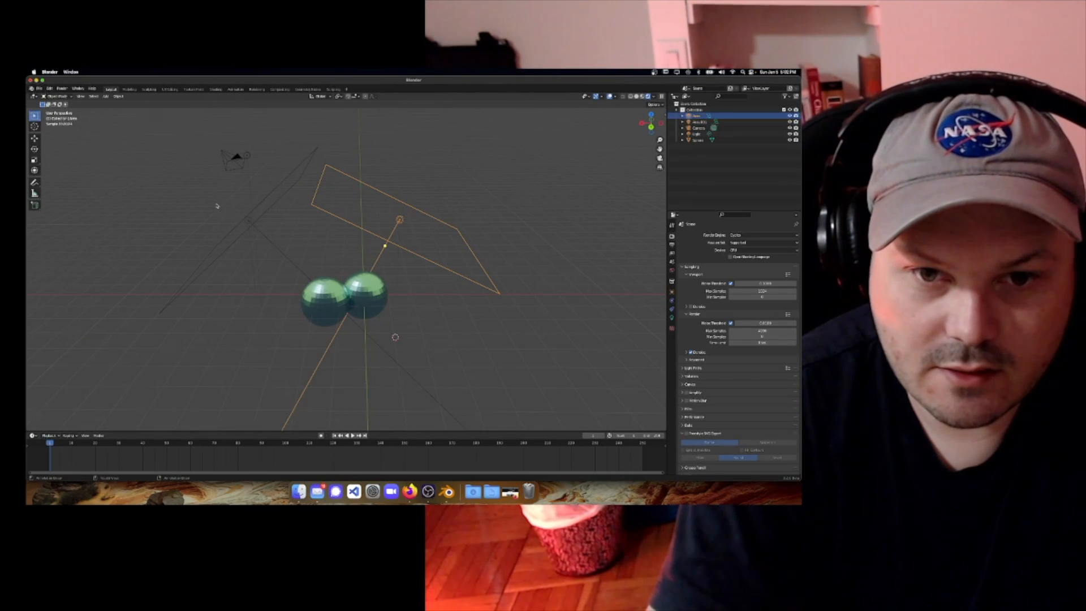
{"action": "left_click", "coordinate": [239, 237]}
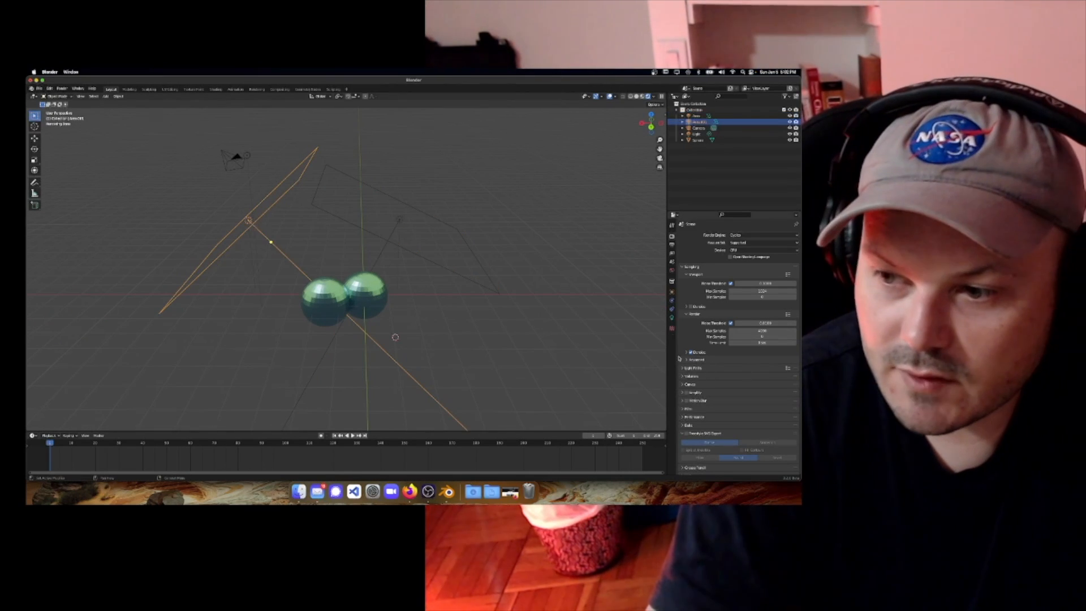
{"action": "left_click", "coordinate": [672, 318]}
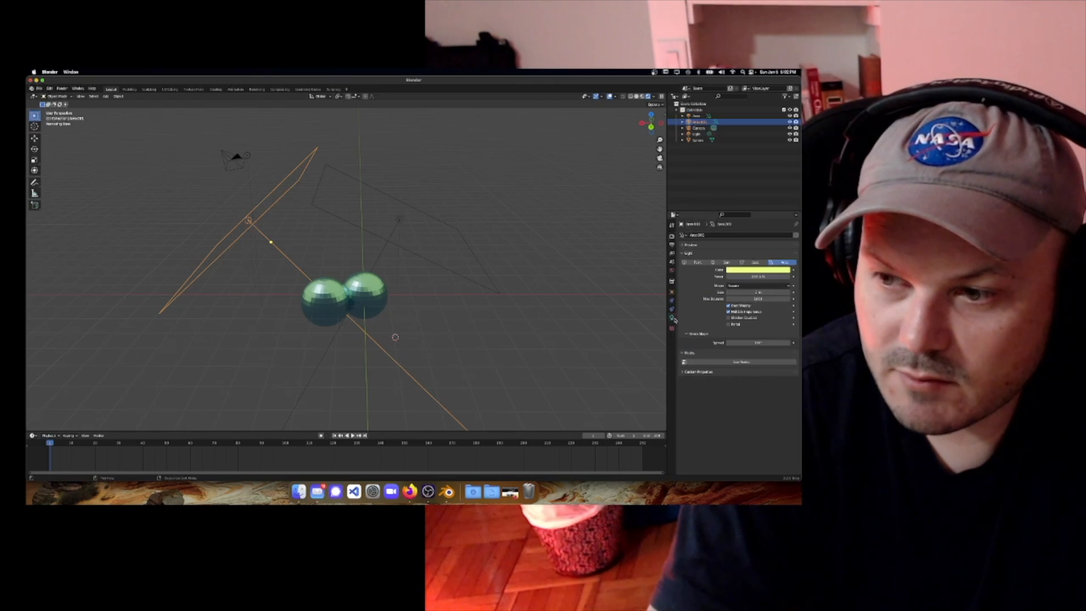
{"action": "left_click", "coordinate": [749, 271]}
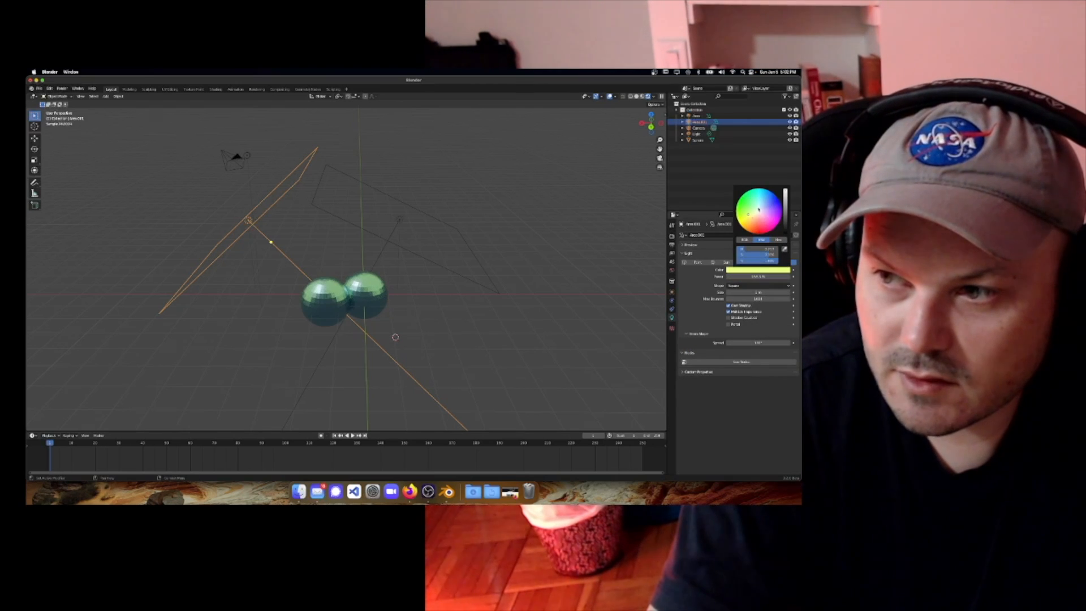
{"action": "left_click_drag", "start_coordinate": [759, 209], "coordinate": [773, 201]}
{"action": "left_click", "coordinate": [227, 243]}
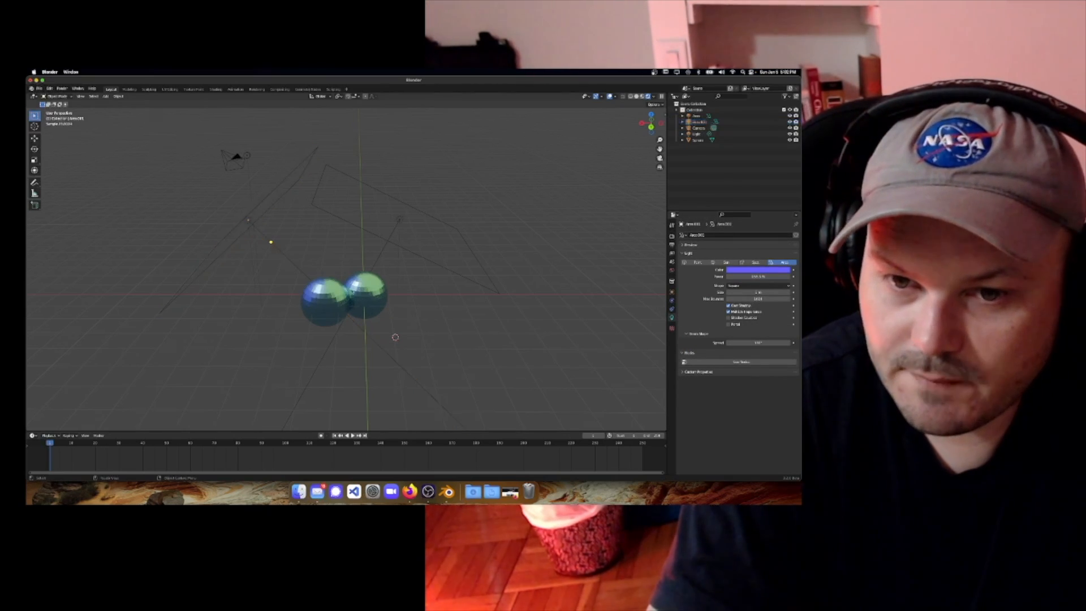
Scale the blue-violet area light up to a much larger size
{"action": "left_click", "coordinate": [227, 245]}
{"action": "key", "text": "s"}
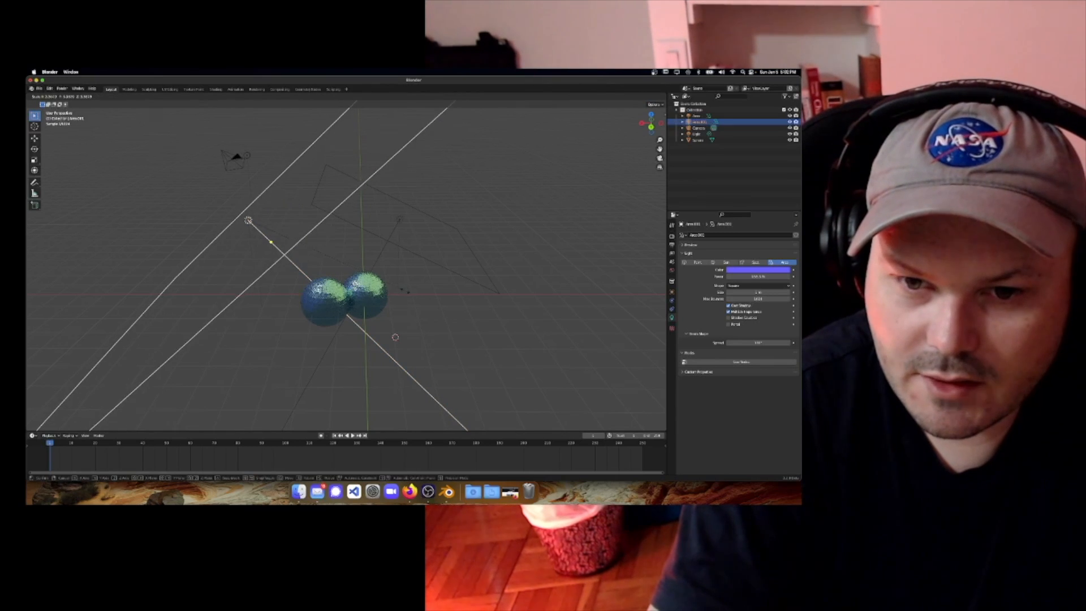
{"action": "left_click", "coordinate": [444, 308]}
{"action": "left_click", "coordinate": [442, 309]}
Apply Shade Smooth to the joined spheres and clear the selection
{"action": "left_click", "coordinate": [383, 317]}
{"action": "right_click", "coordinate": [331, 298]}
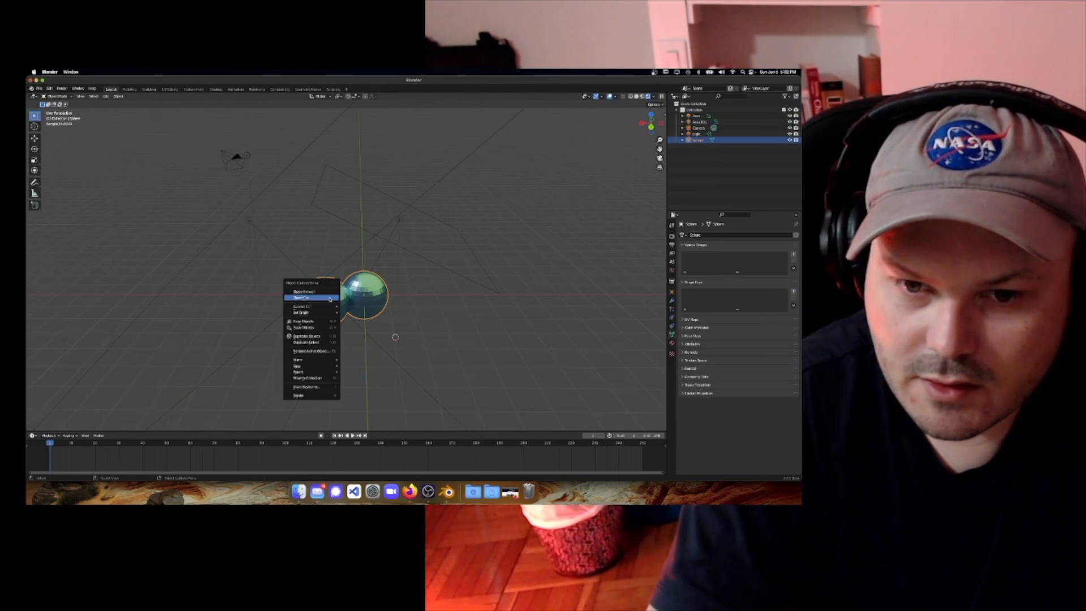
{"action": "left_click", "coordinate": [330, 291]}
{"action": "scroll", "coordinate": [344, 297], "scroll_direction": "up", "scroll_amount": 2}
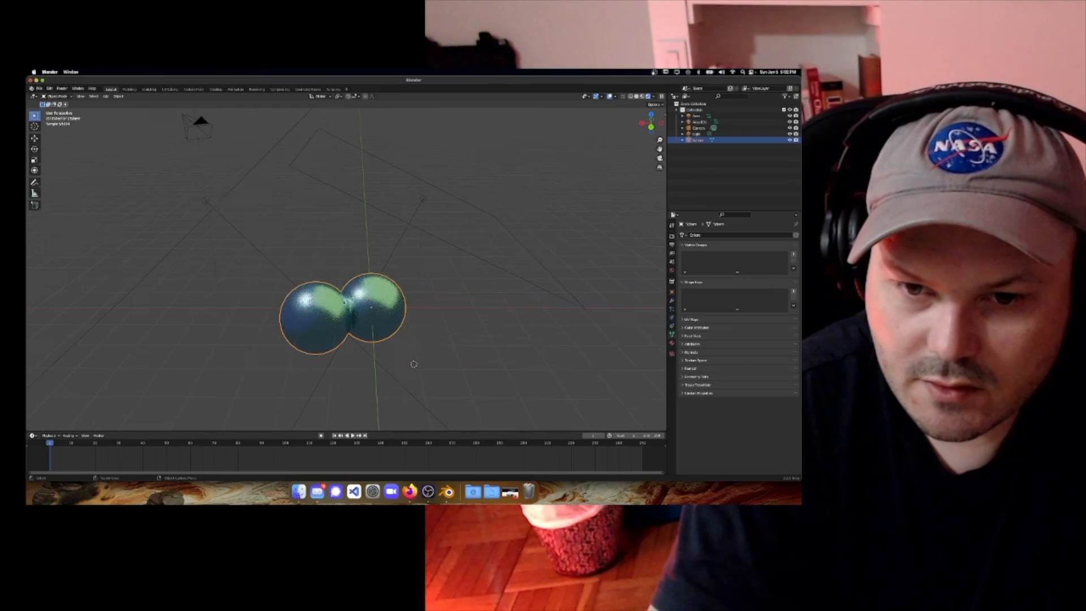
{"action": "middle_click_drag", "start_coordinate": [344, 297], "coordinate": [368, 300], "text": "shift"}
{"action": "left_click", "coordinate": [350, 332]}
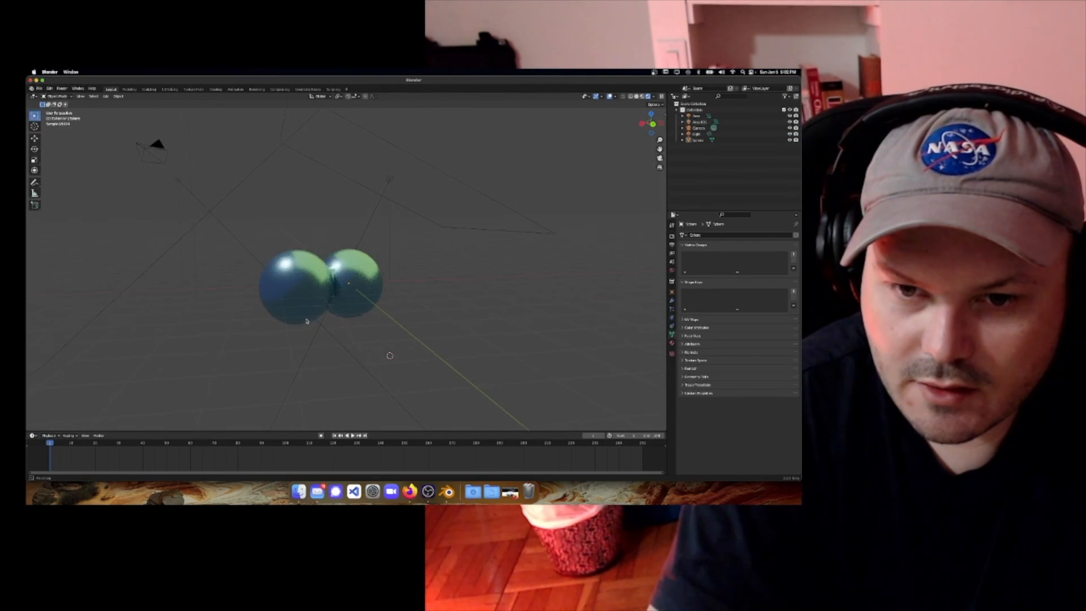
Examine the coloured reflections on the smooth spheres in the Cycles view from several angles and up close
{"action": "middle_click_drag", "start_coordinate": [306, 320], "coordinate": [294, 219]}
{"action": "scroll", "coordinate": [309, 321], "scroll_direction": "up", "scroll_amount": 2}
{"action": "left_click", "coordinate": [288, 267]}
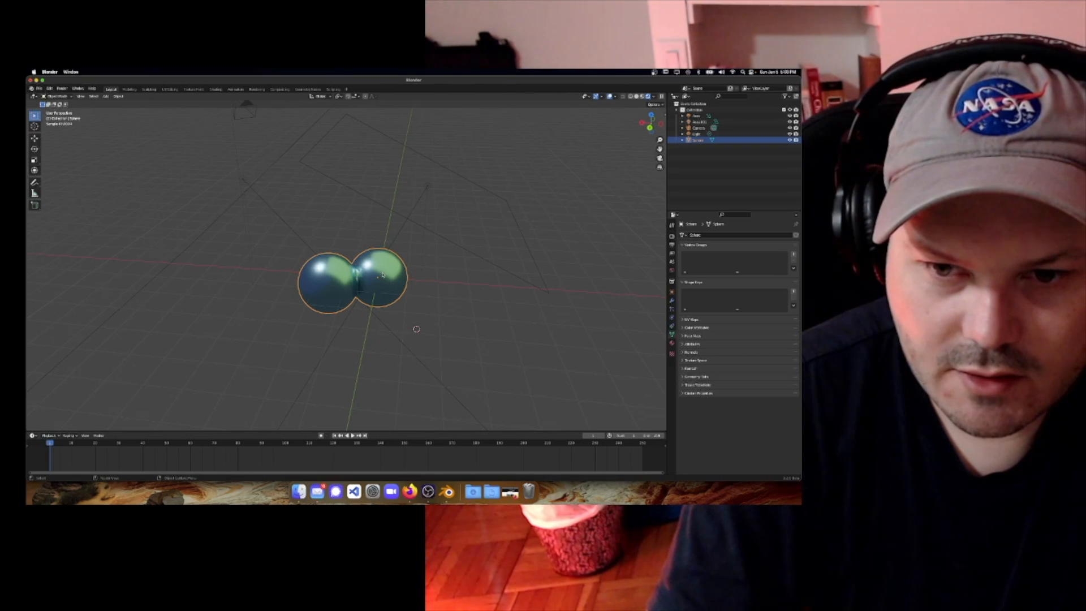
{"action": "scroll", "coordinate": [335, 304], "scroll_direction": "down", "scroll_amount": 2}
{"action": "left_click", "coordinate": [382, 237]}
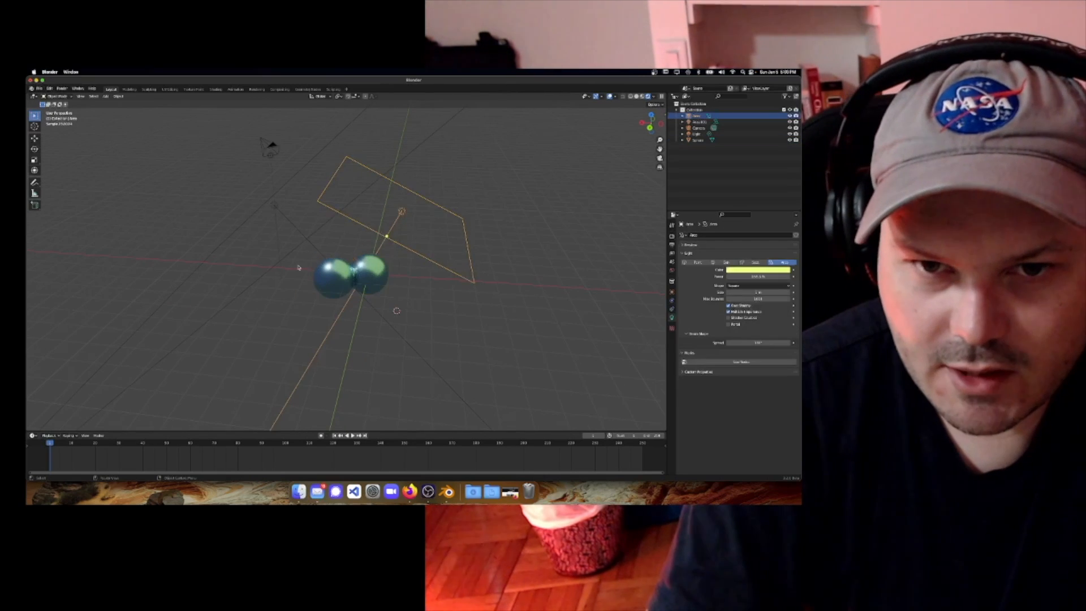
{"action": "mouse_move", "coordinate": [296, 268]}
{"action": "middle_mouse_down"}
{"action": "mouse_move", "coordinate": [367, 258]}
{"action": "mouse_move", "coordinate": [294, 272]}
{"action": "middle_mouse_up"}
{"action": "scroll", "coordinate": [294, 272], "scroll_direction": "up", "scroll_amount": 3}
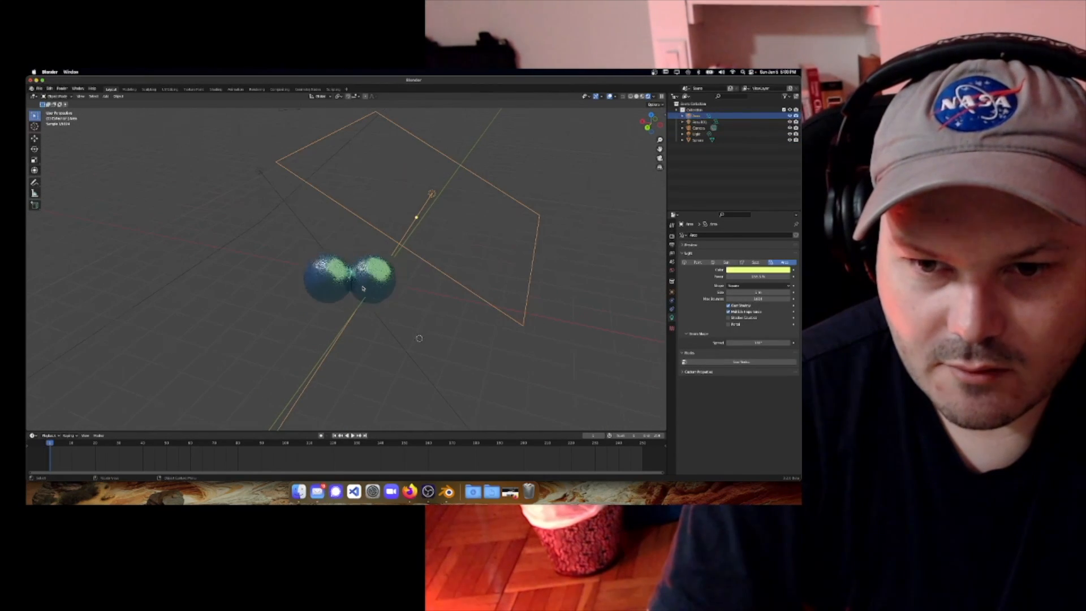
{"action": "scroll", "coordinate": [352, 247], "scroll_direction": "up", "scroll_amount": 2}
{"action": "scroll", "coordinate": [352, 248], "scroll_direction": "up", "scroll_amount": 1}
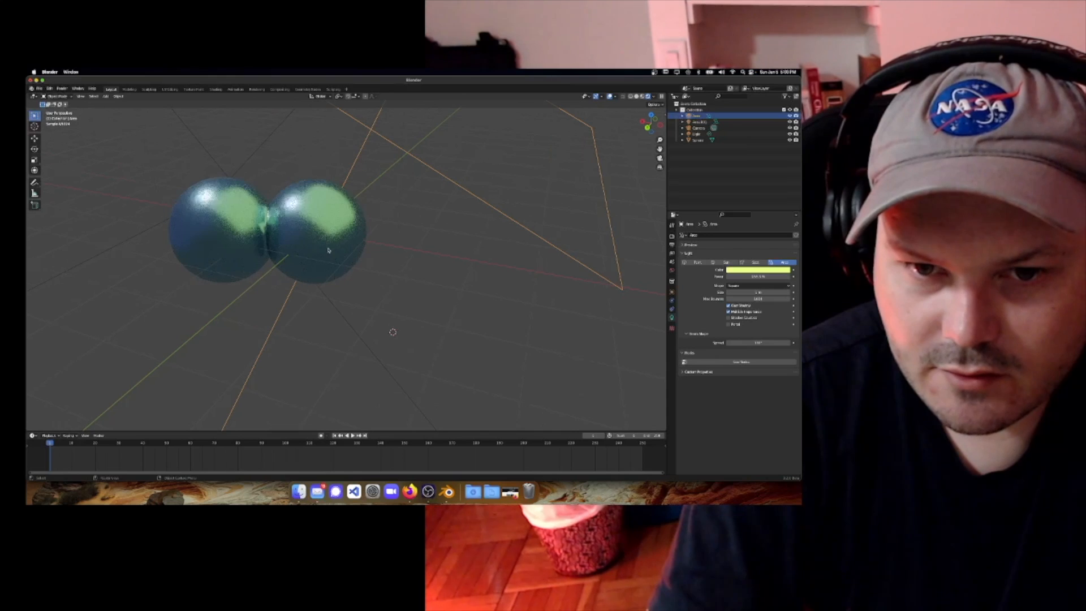
{"action": "middle_click_drag", "start_coordinate": [304, 249], "coordinate": [358, 276], "text": "shift"}
{"action": "scroll", "coordinate": [342, 276], "scroll_direction": "up", "scroll_amount": 1}
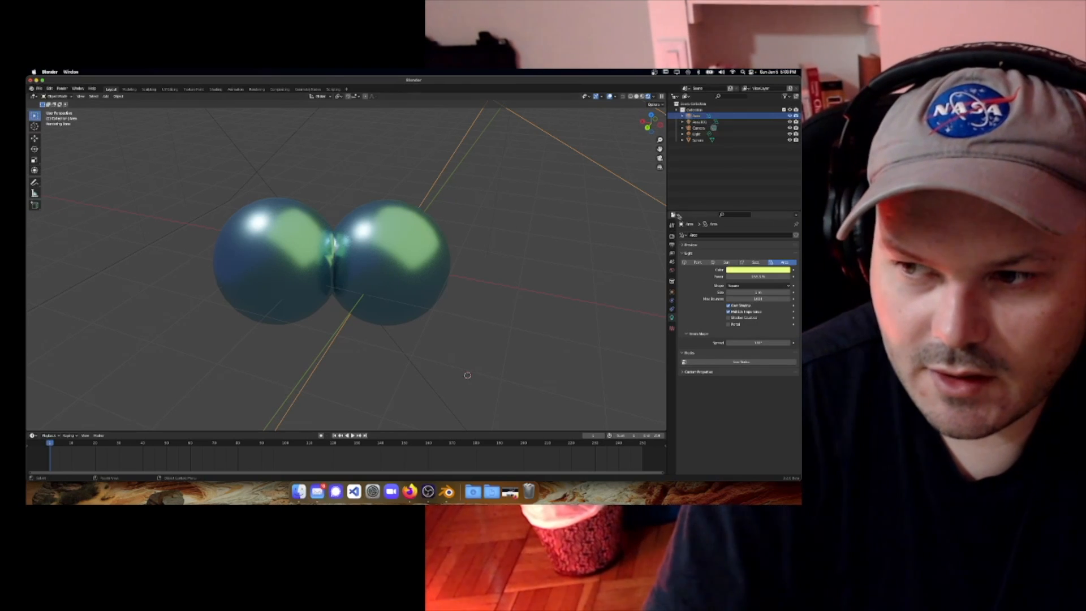
Set the render engine back to Eevee and view the spheres from another angle
{"action": "left_click", "coordinate": [672, 238]}
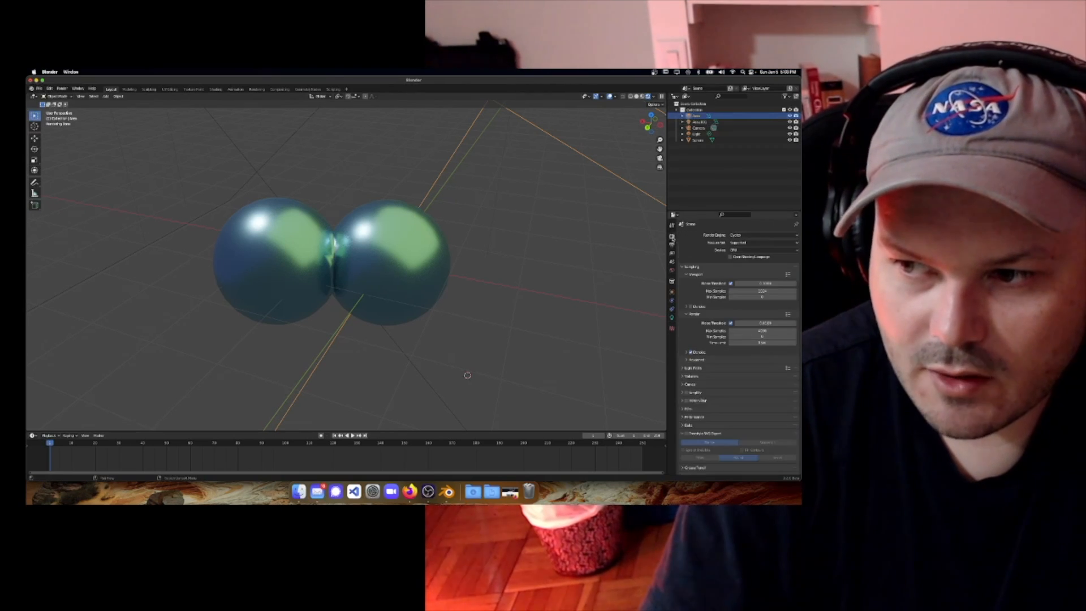
{"action": "left_click", "coordinate": [755, 236]}
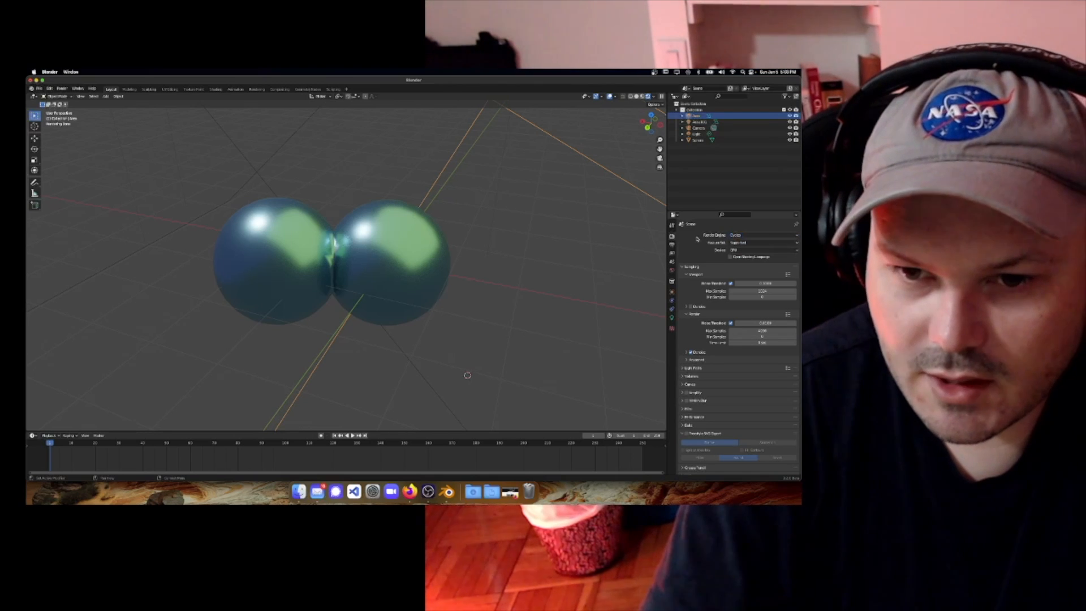
{"action": "left_click", "coordinate": [740, 235]}
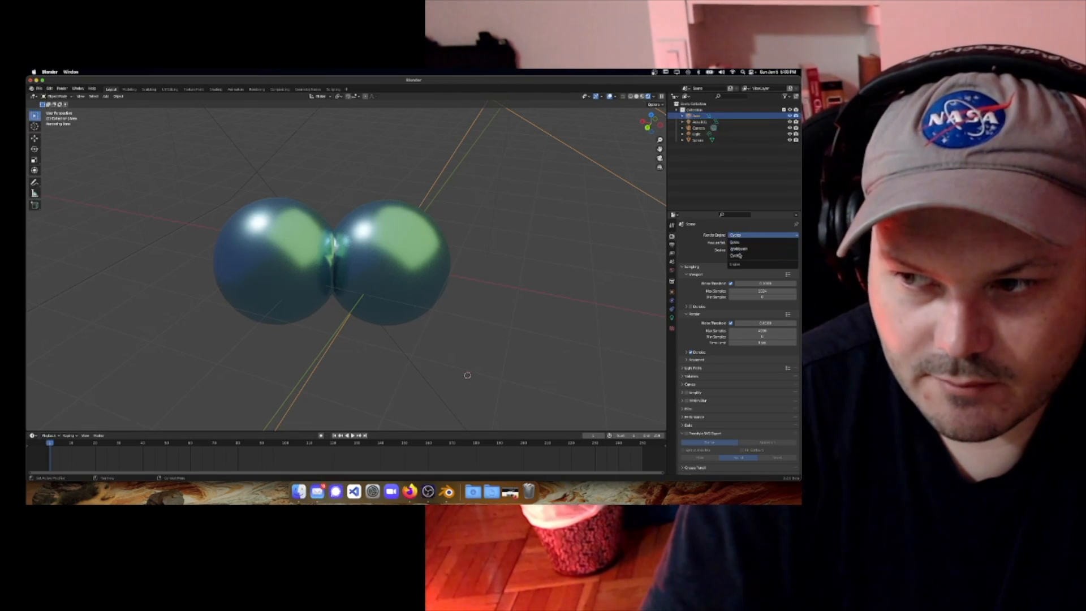
{"action": "left_click", "coordinate": [741, 243]}
{"action": "middle_click_drag", "start_coordinate": [323, 249], "coordinate": [486, 215]}
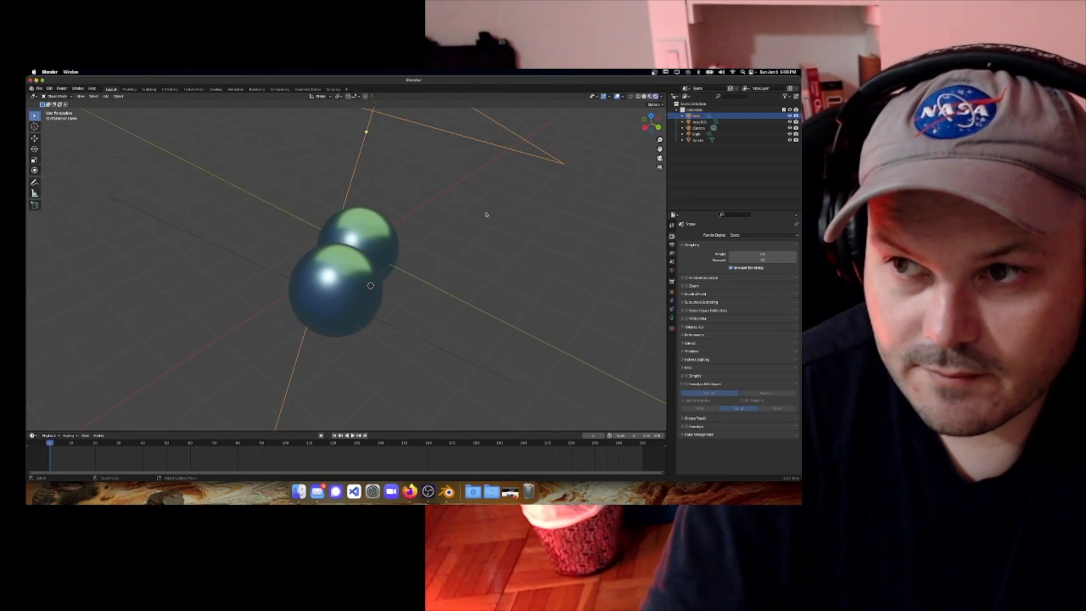
Compare the spheres in Material Preview and Rendered viewport shading from different angles
{"action": "left_click", "coordinate": [650, 97]}
{"action": "mouse_move", "coordinate": [533, 185]}
{"action": "middle_mouse_down"}
{"action": "mouse_move", "coordinate": [451, 179]}
{"action": "mouse_move", "coordinate": [501, 184]}
{"action": "middle_mouse_up"}
{"action": "left_click", "coordinate": [656, 96]}
{"action": "middle_click_drag", "start_coordinate": [500, 232], "coordinate": [345, 252]}
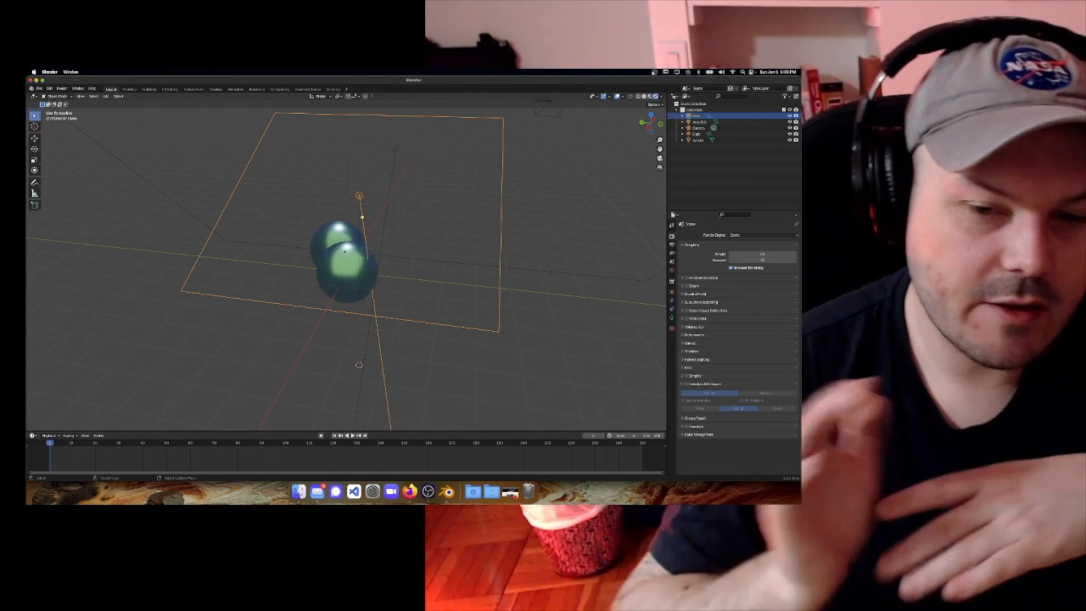